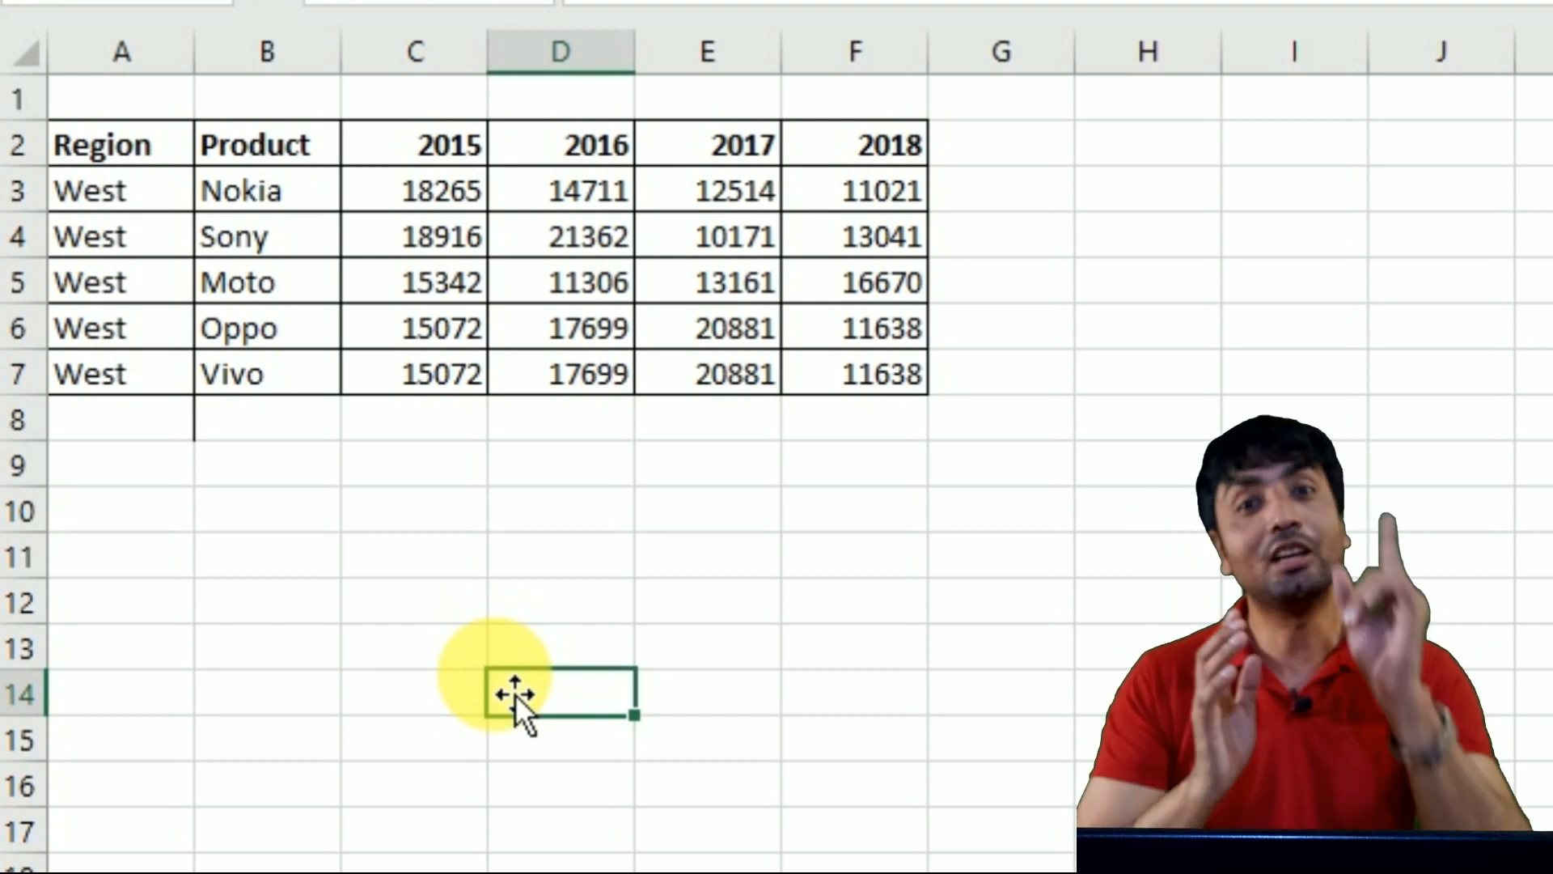
Step: Start the PivotTable and PivotChart Wizard for a PivotTable from multiple consolidation ranges, with a single page field created automatically
click(540, 621)
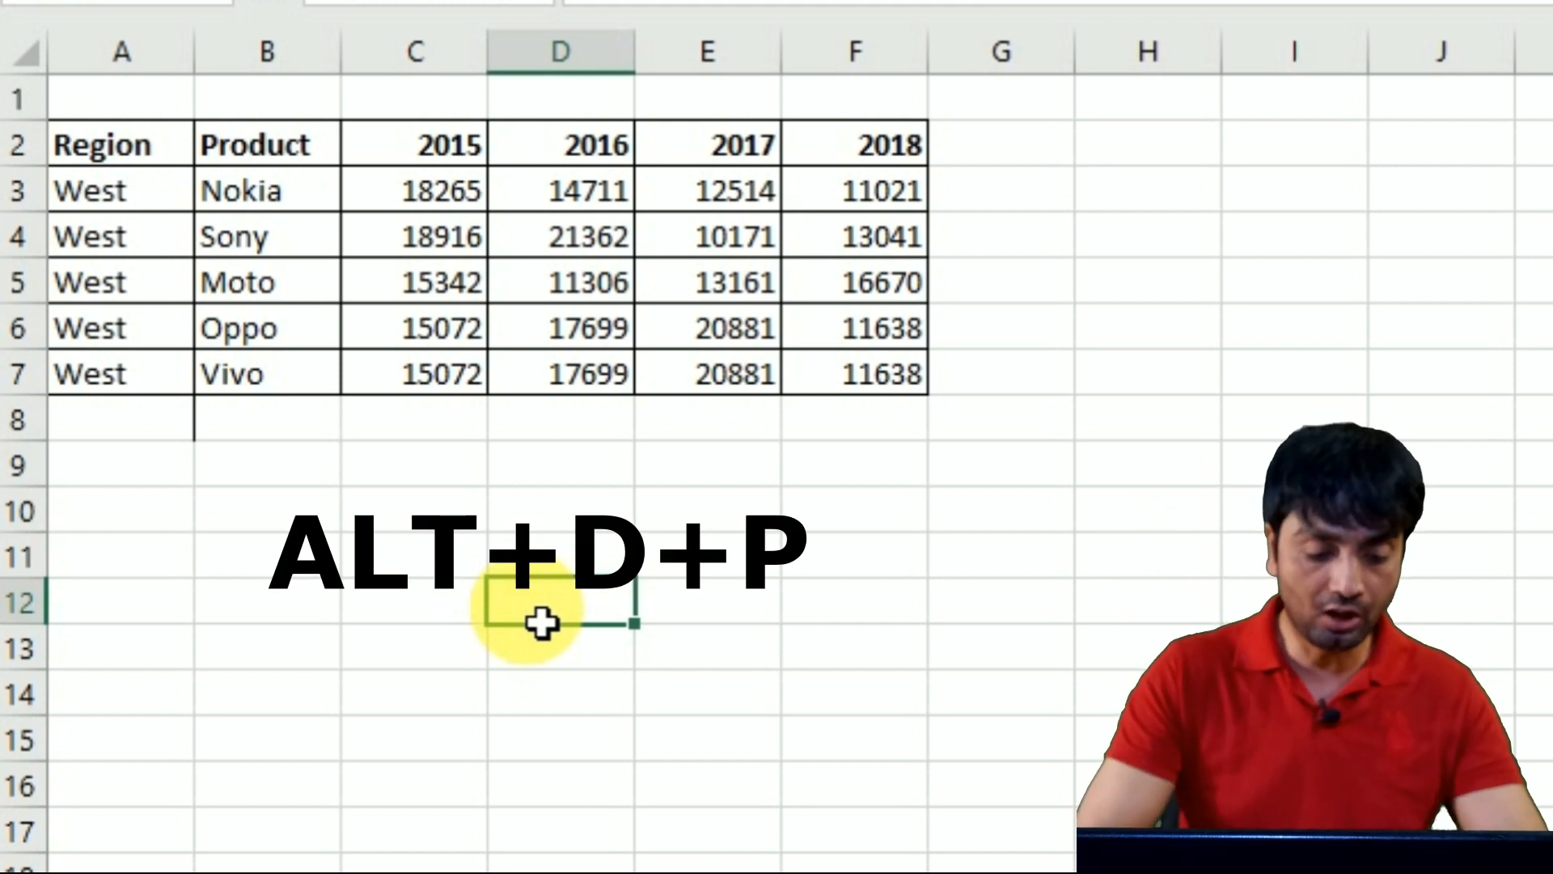
key(alt+d)
key(p)
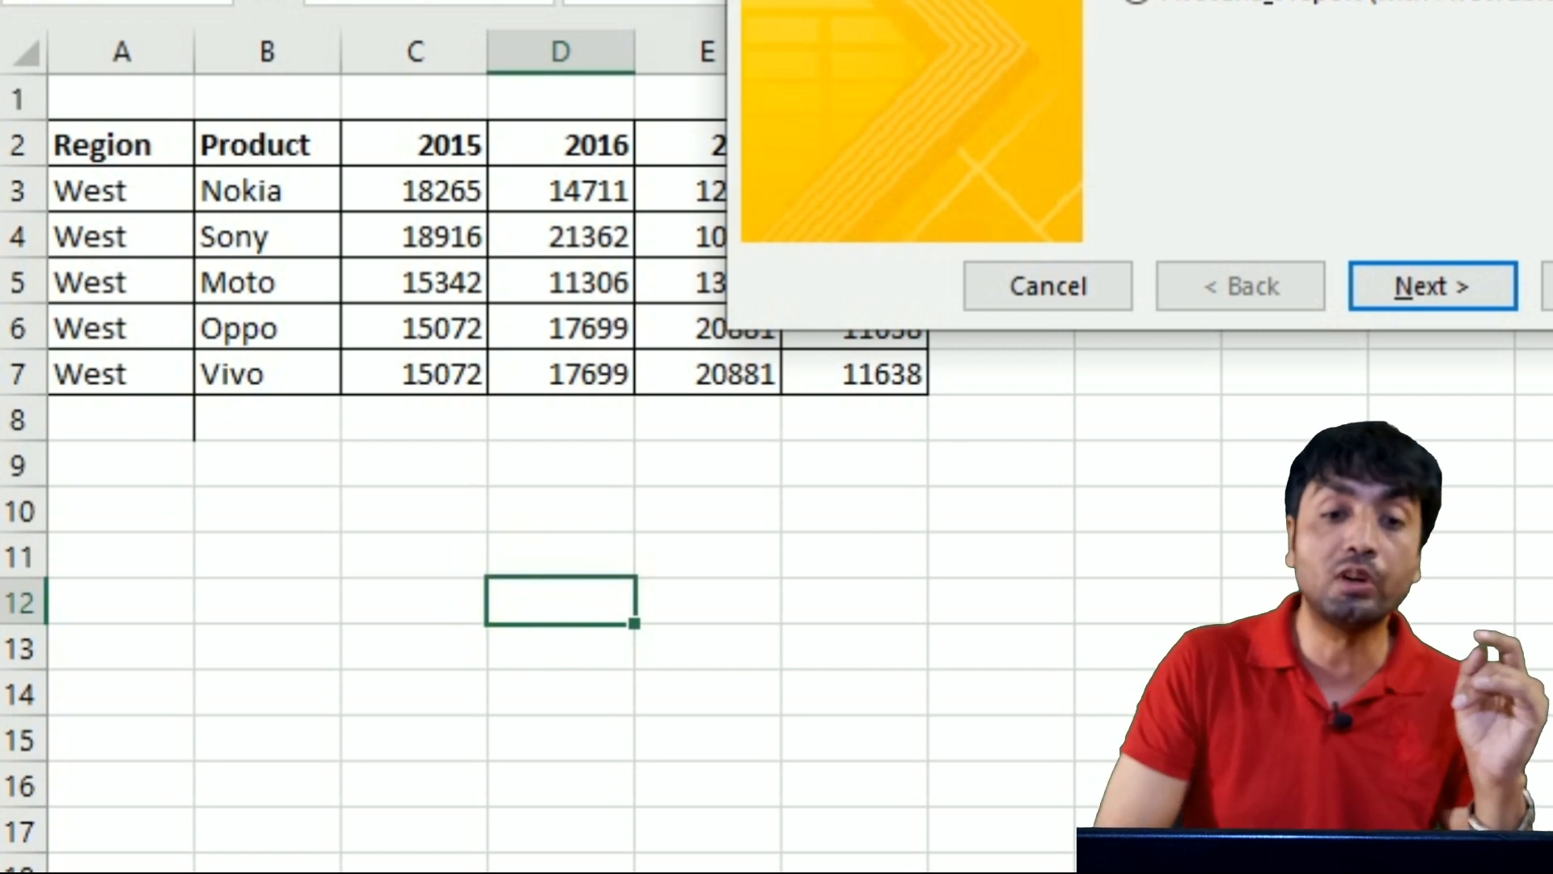
drag(996, 0, 754, 78)
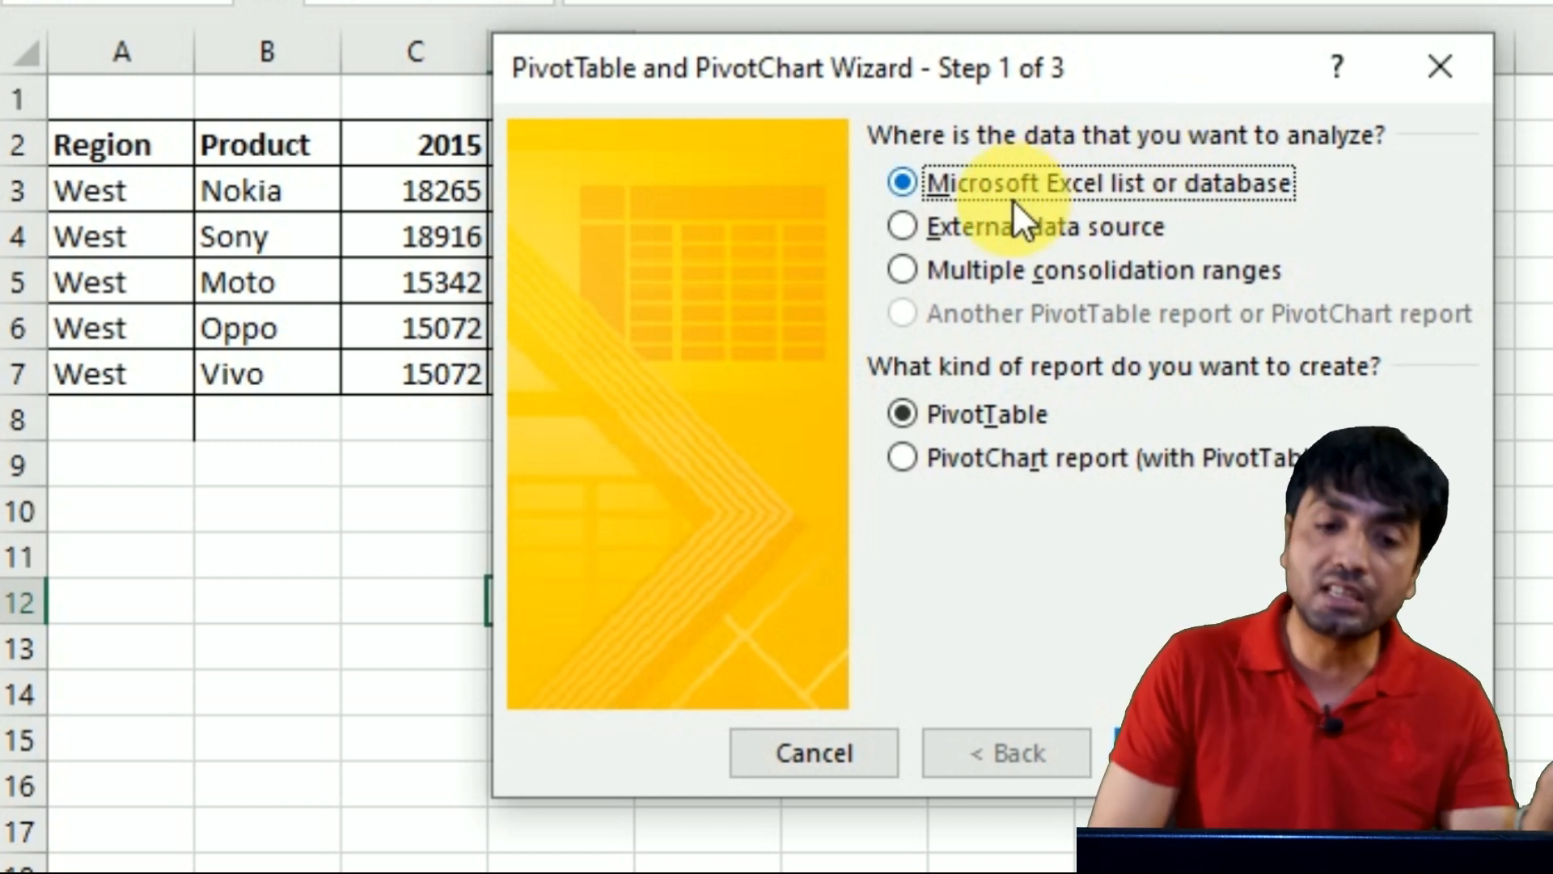
click(1040, 238)
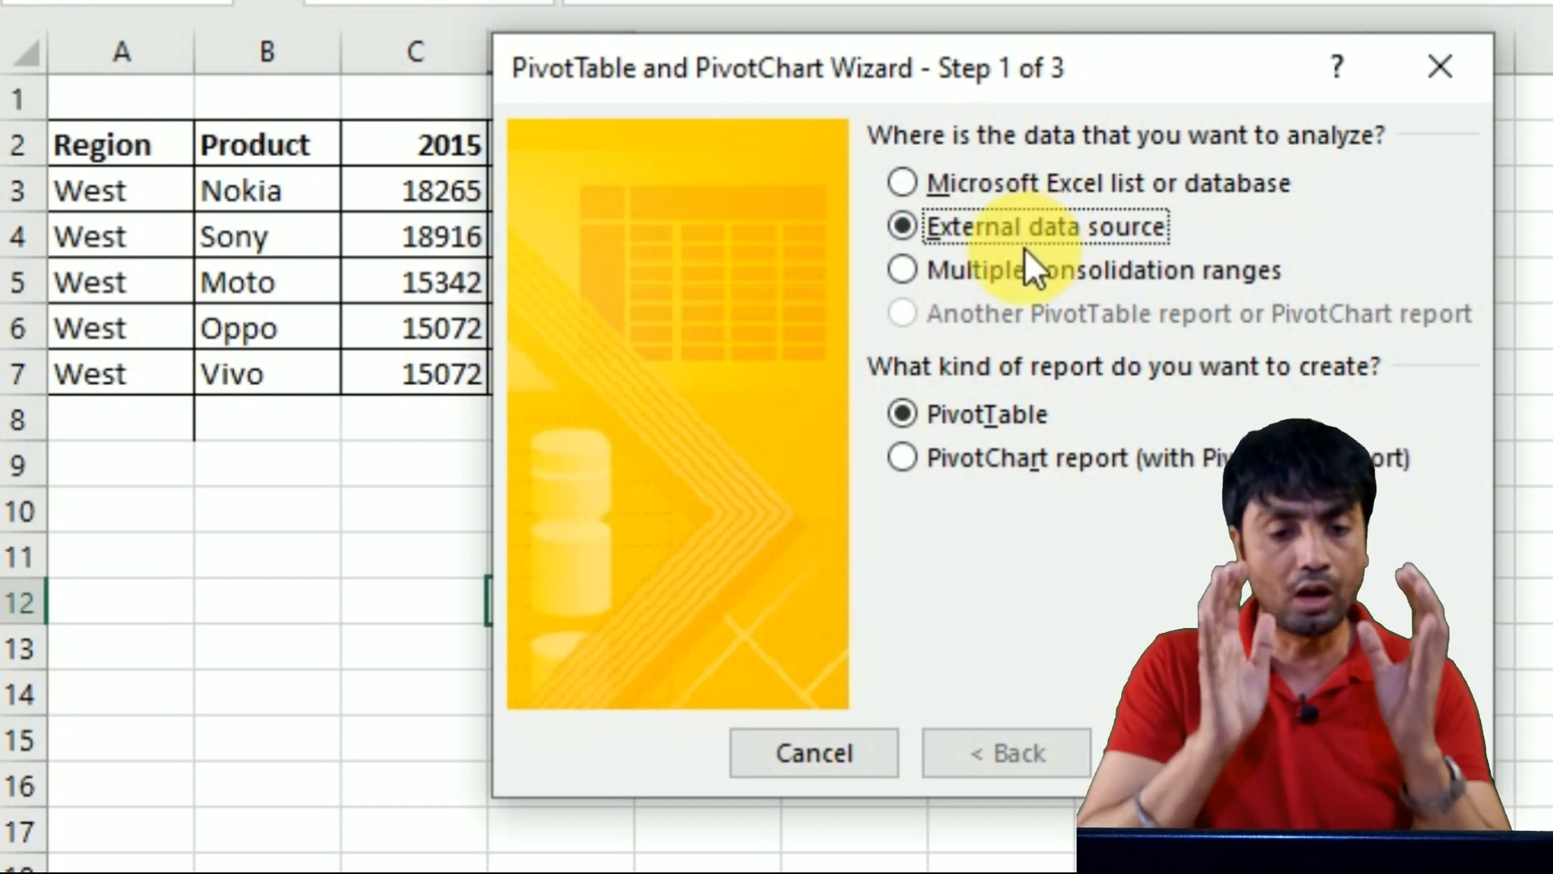
click(928, 281)
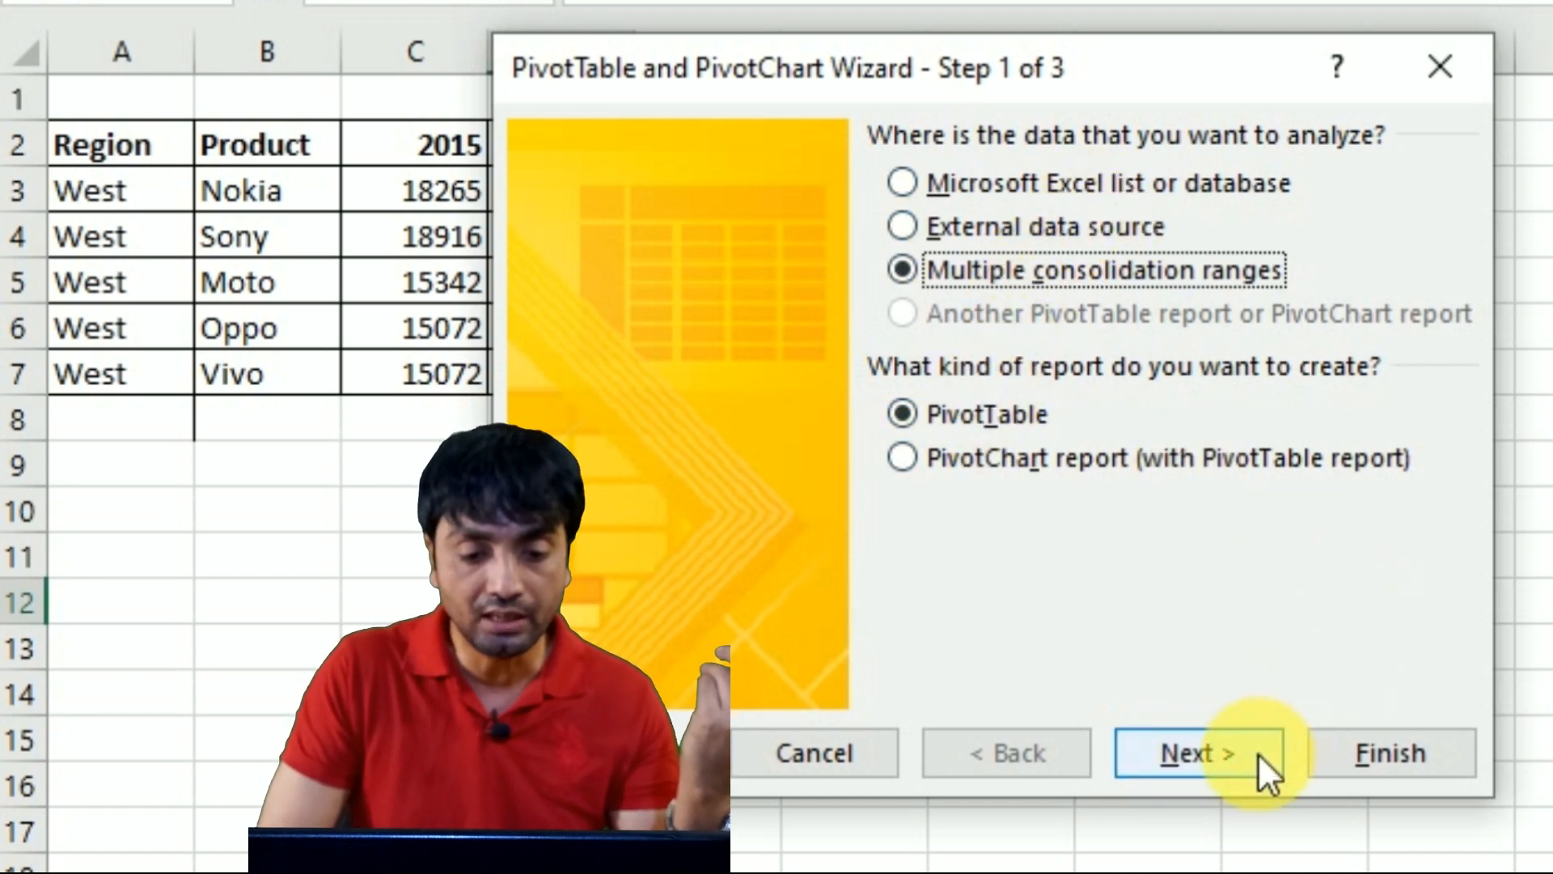
click(1205, 767)
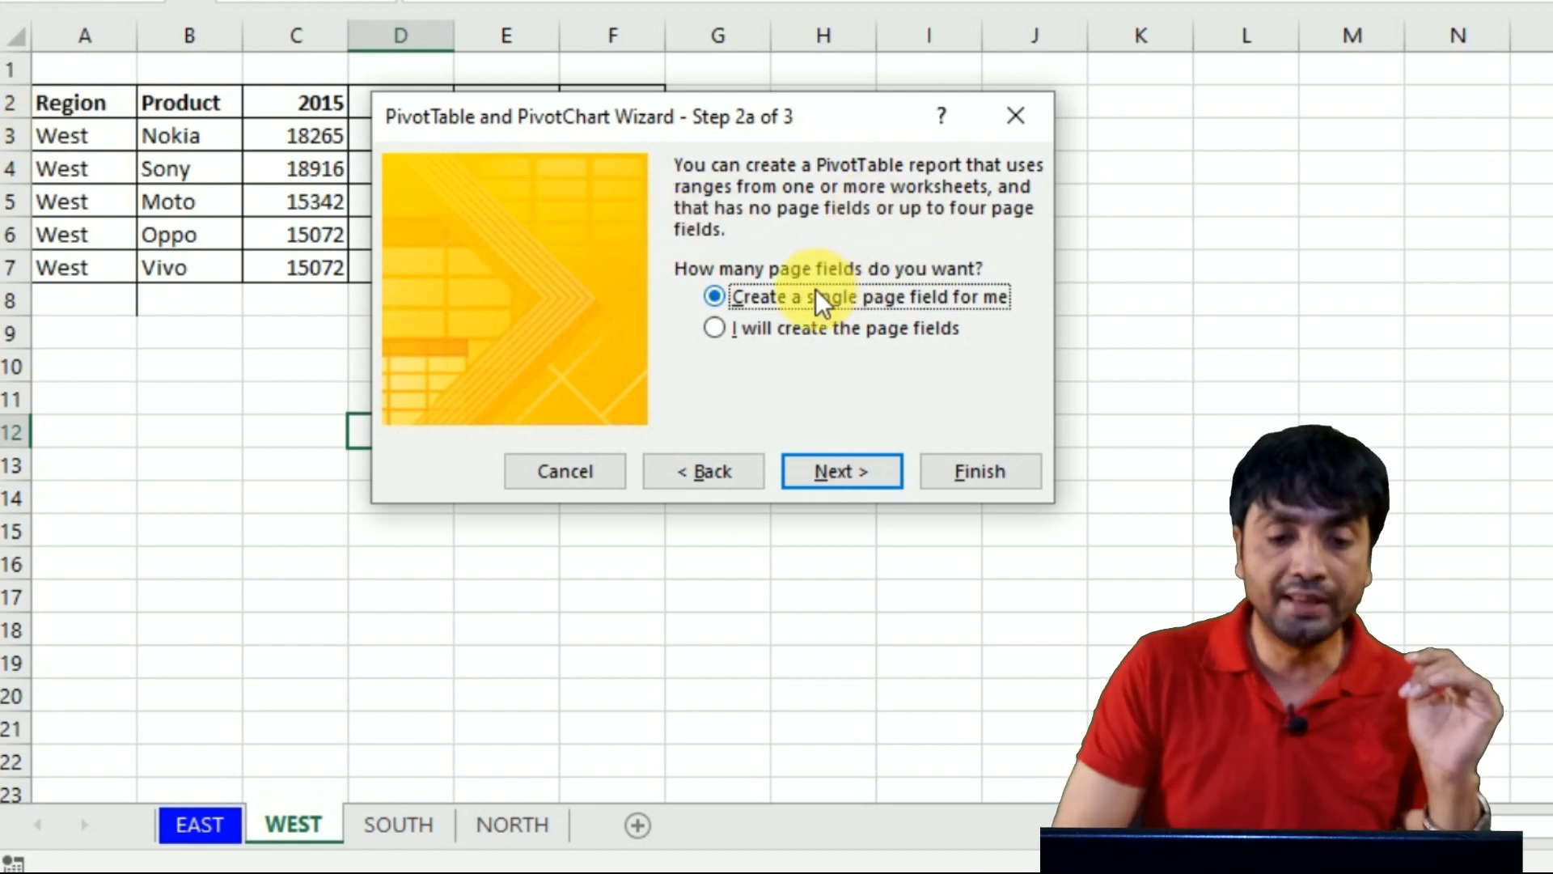
click(847, 473)
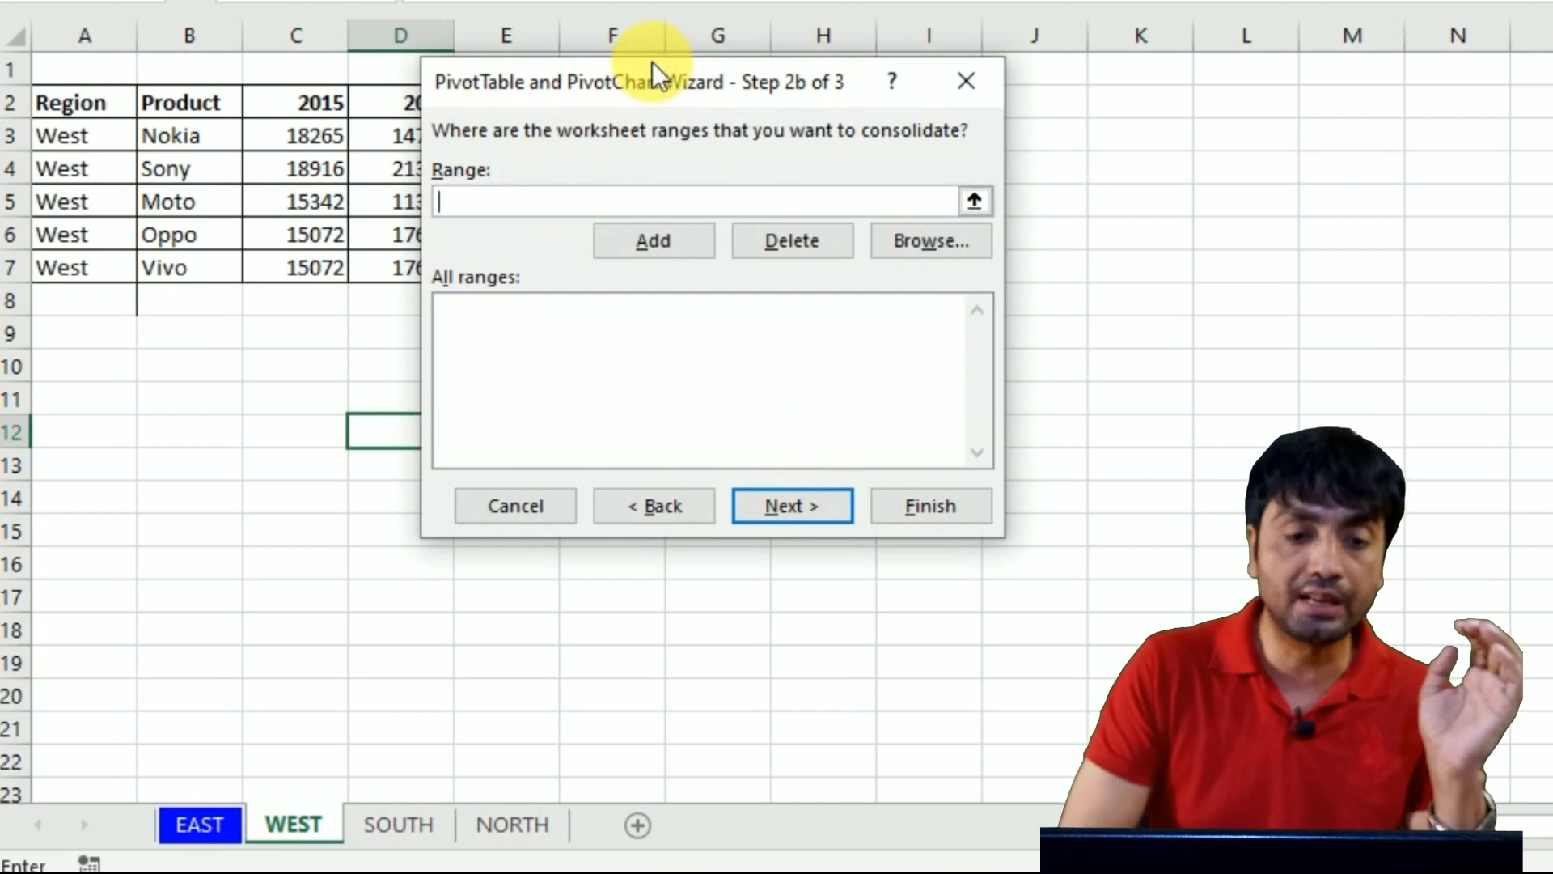
Step: Add the EAST sheet's product and year data, B2:F6, to the ranges to consolidate
drag(638, 71, 903, 3)
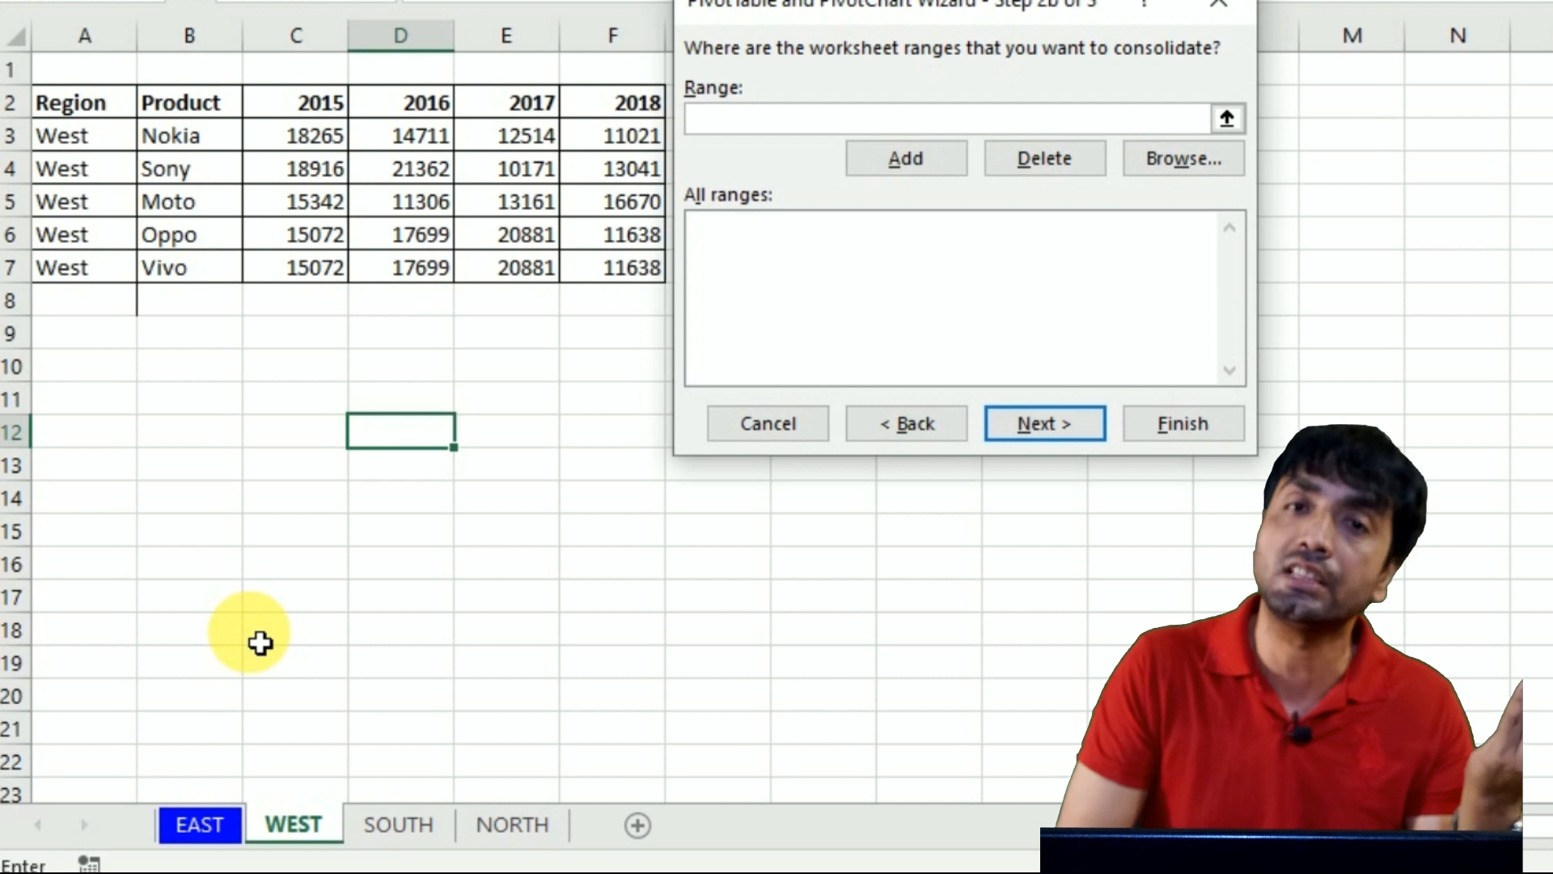
click(197, 825)
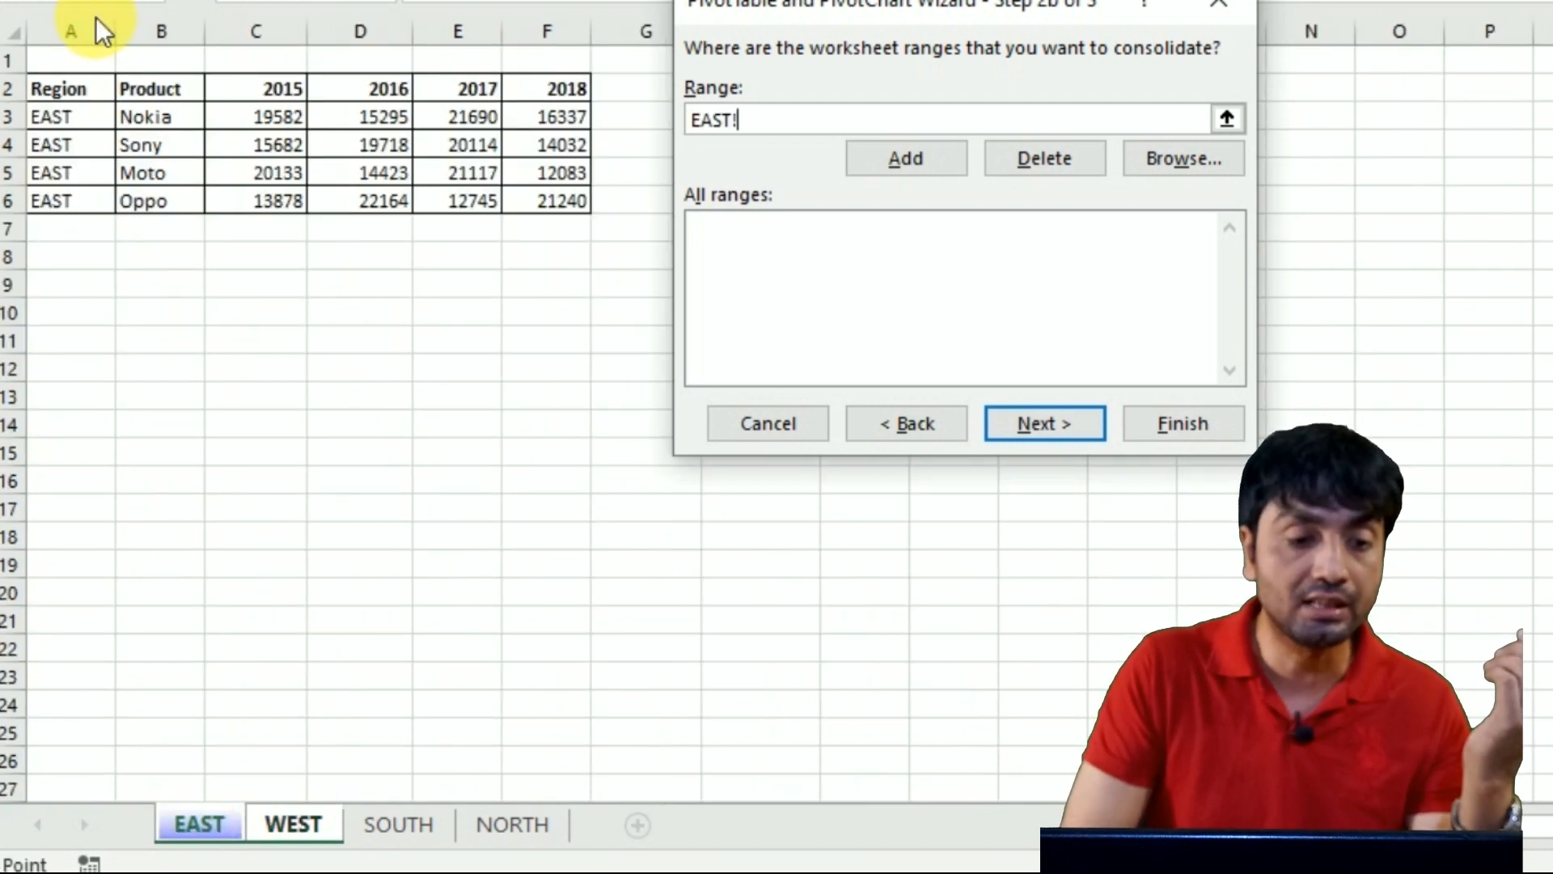
mouse_move(166, 90)
mouse_down()
mouse_move(361, 197)
mouse_move(587, 215)
mouse_up()
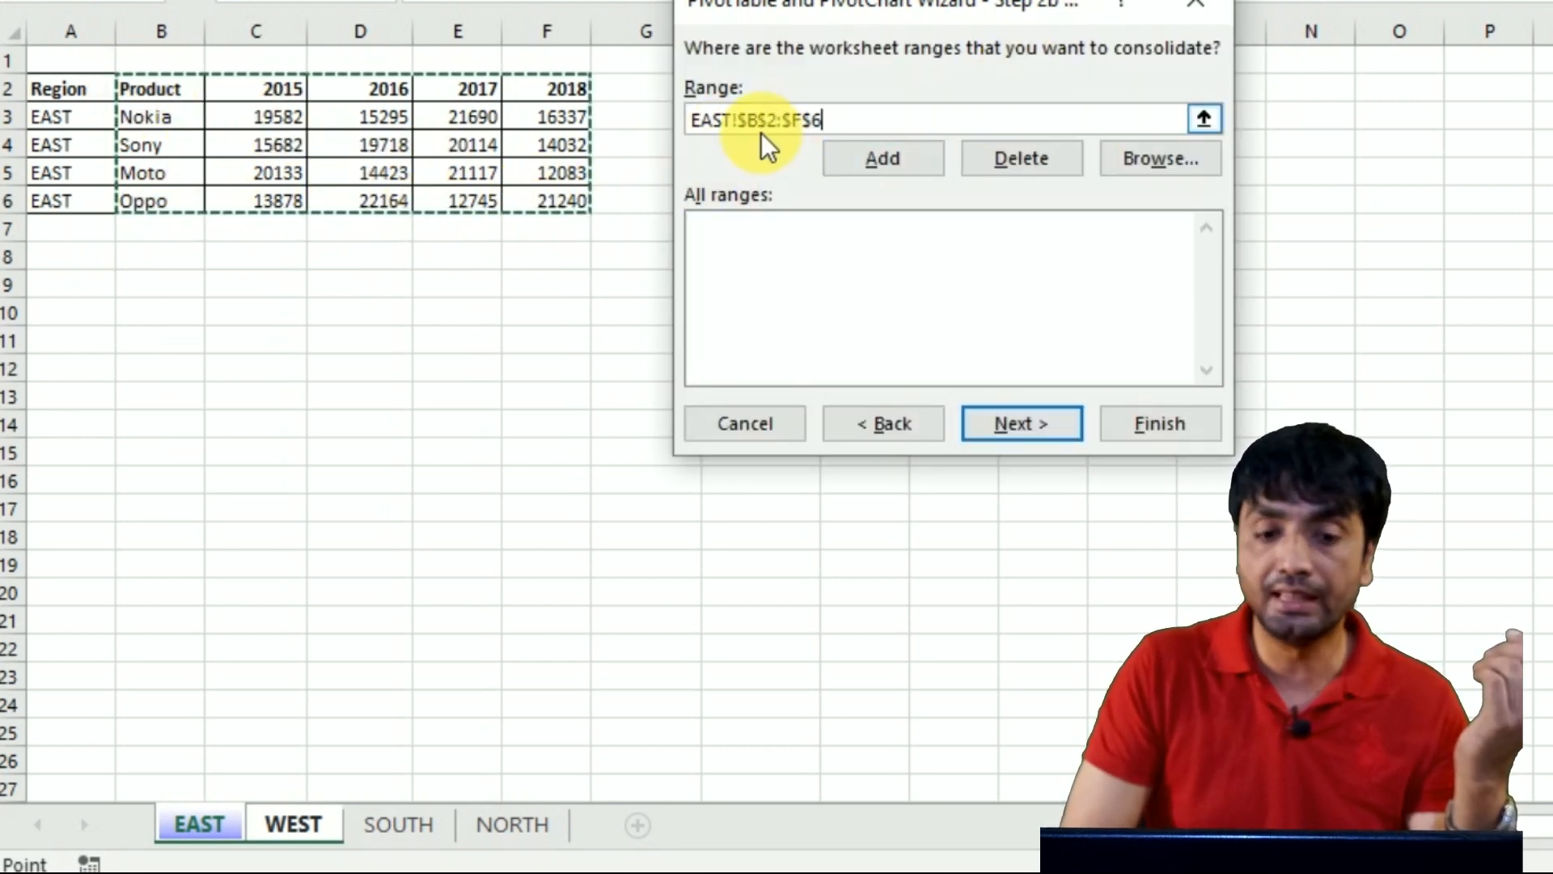
click(884, 159)
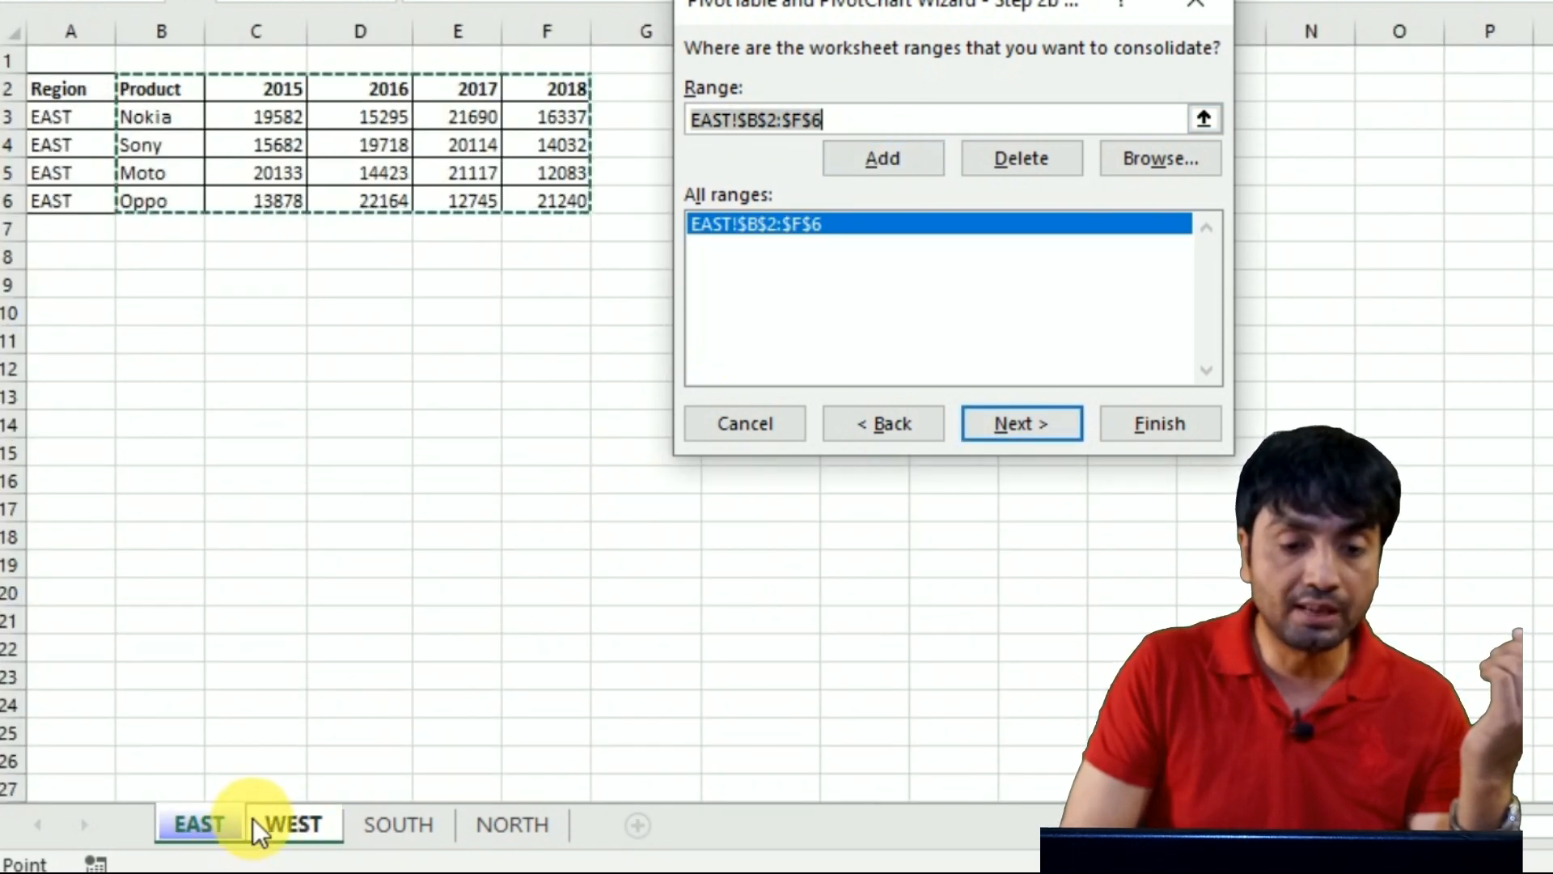
Step: Add the WEST sheet's range B2:F7, including the Vivo row, to the consolidation ranges
click(280, 822)
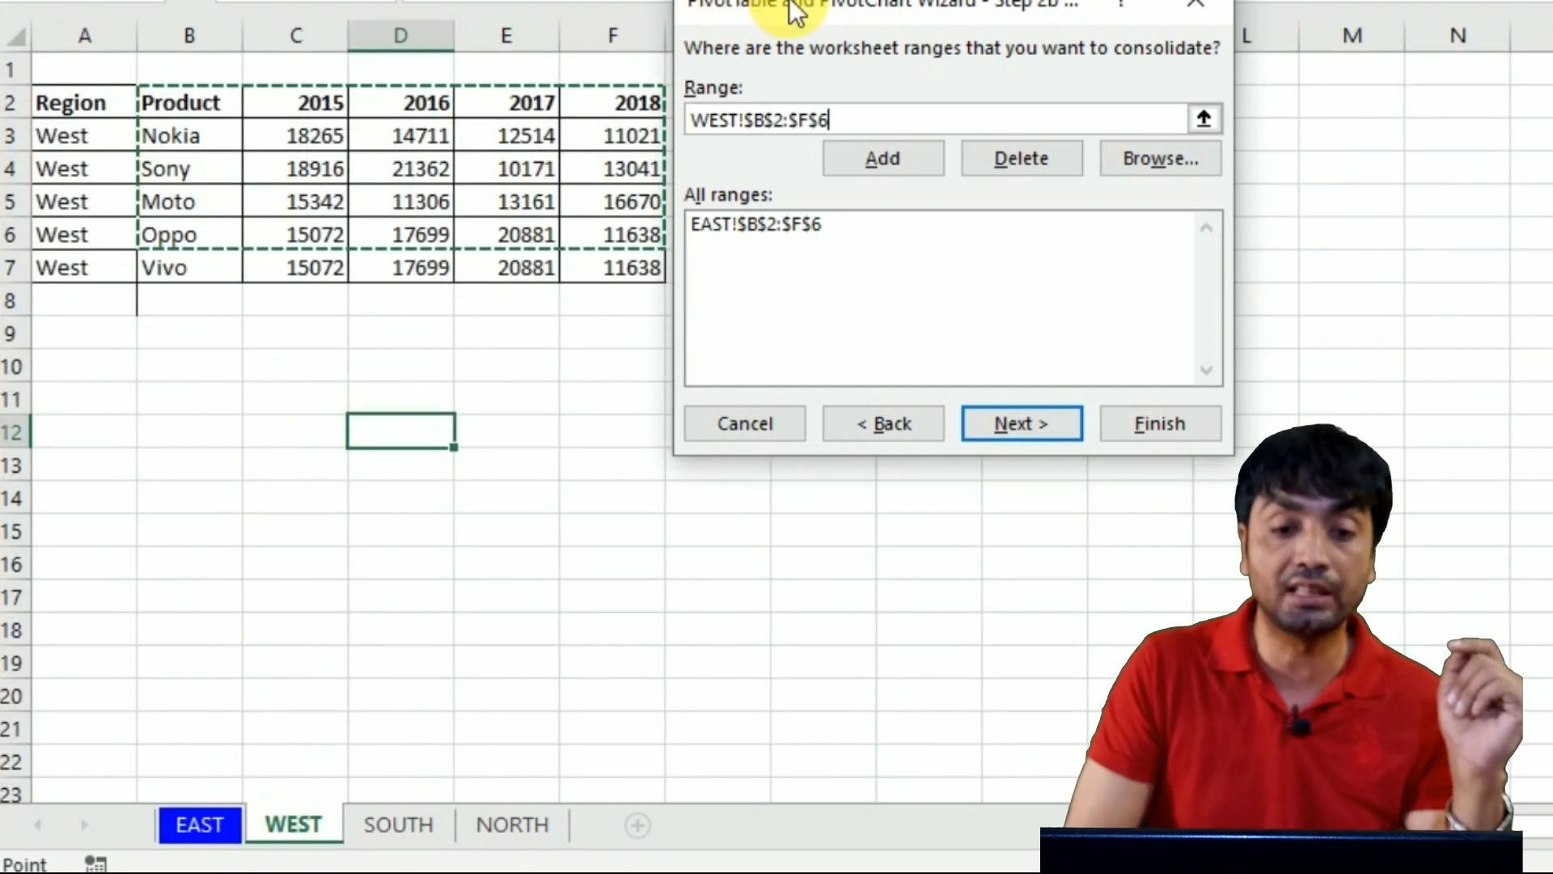
drag(791, 8, 984, 0)
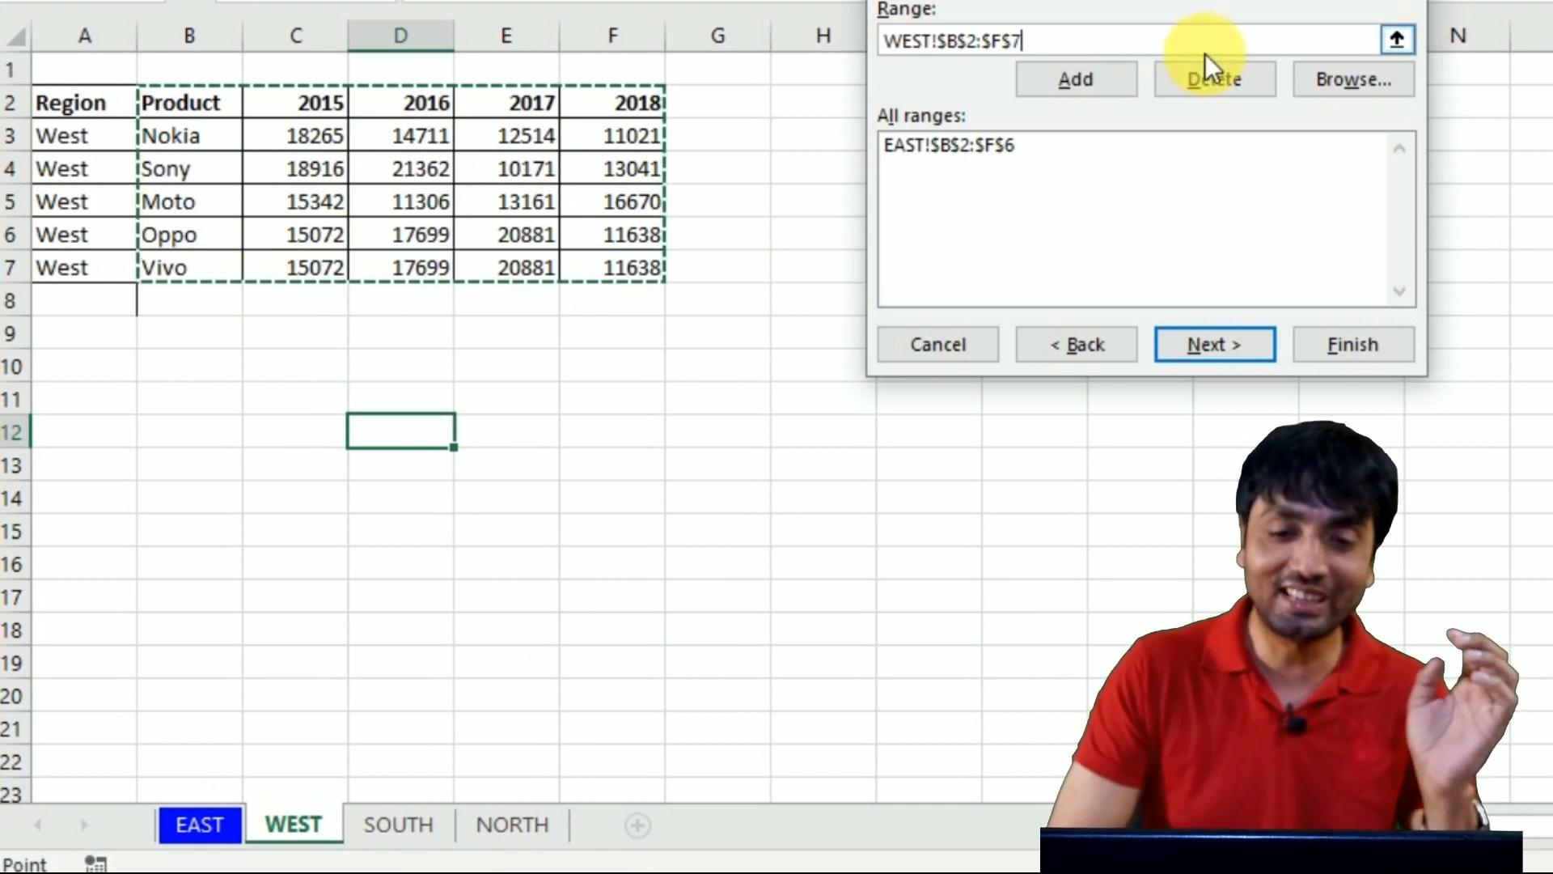
click(1079, 83)
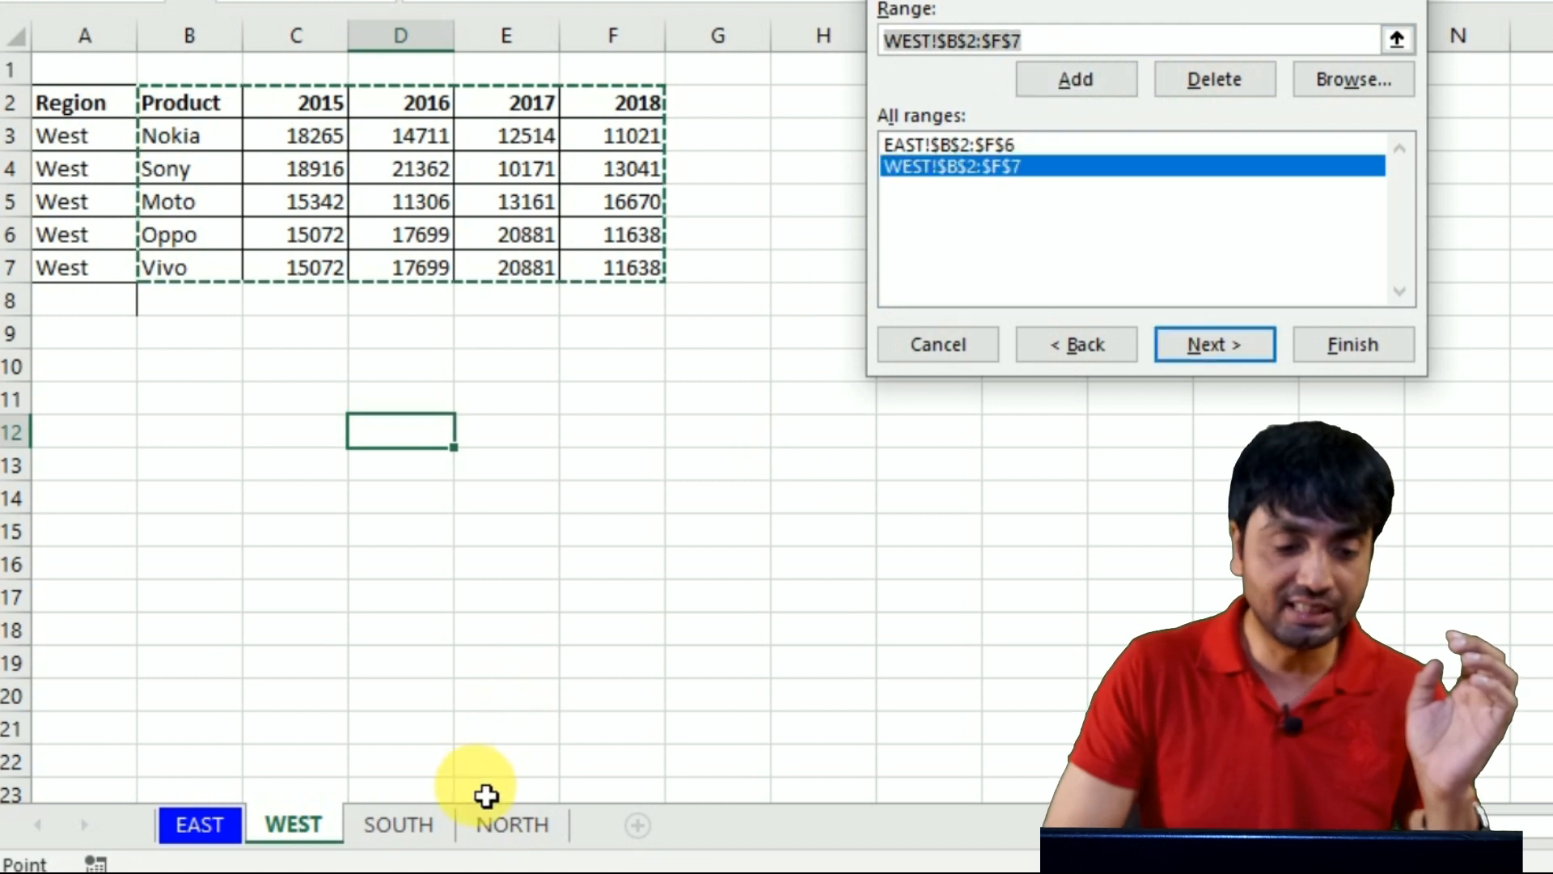
Step: Add the SOUTH sheet's range B2:F7, from the Product header to the LYF row, to the consolidation ranges
click(390, 841)
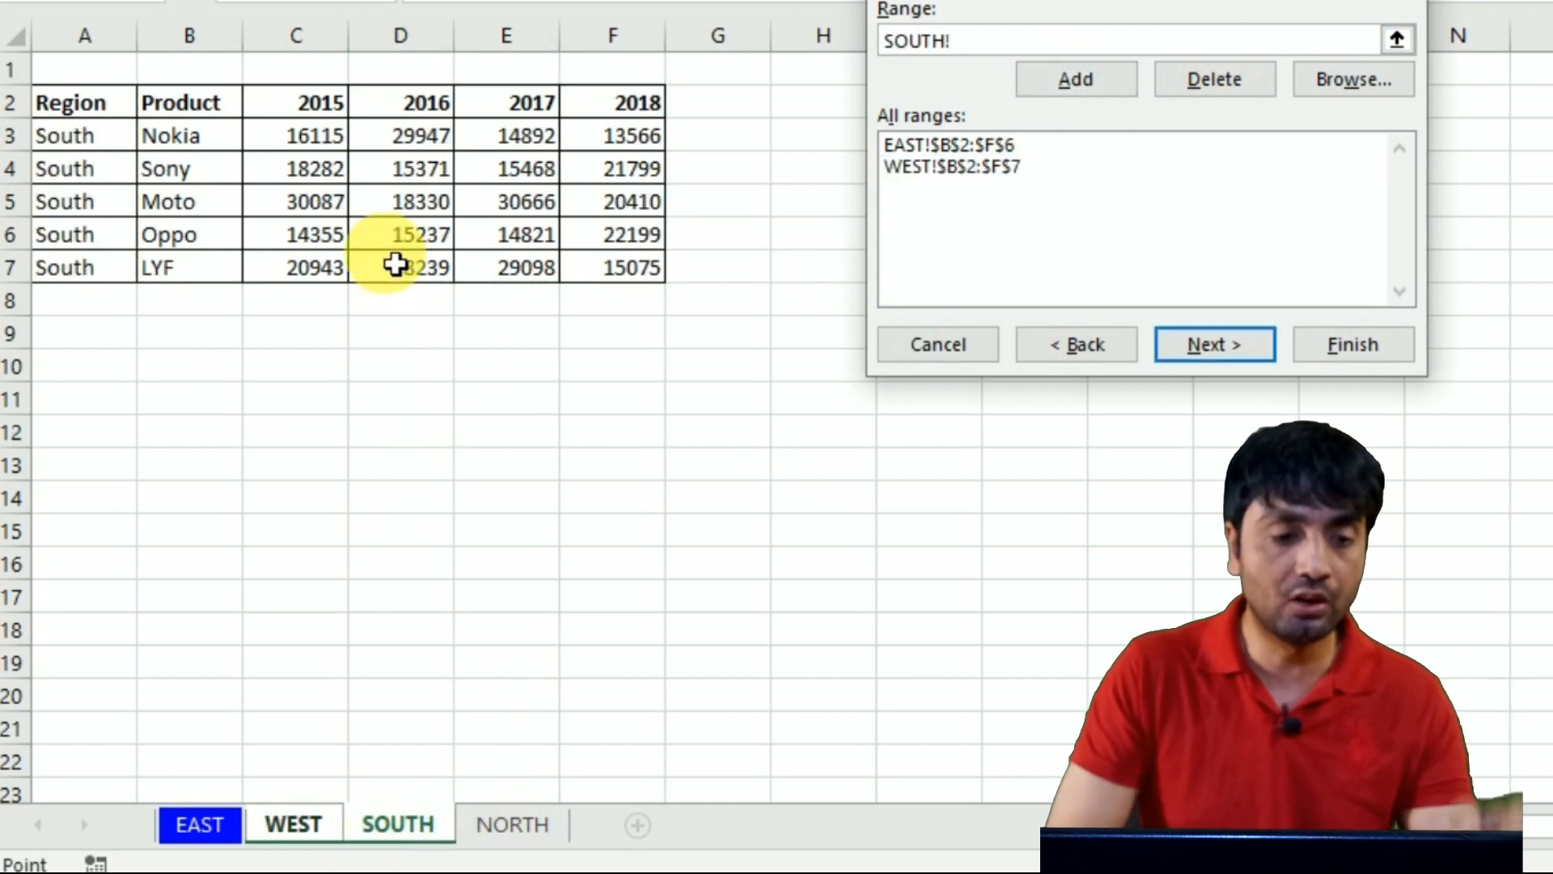
drag(180, 113, 656, 267)
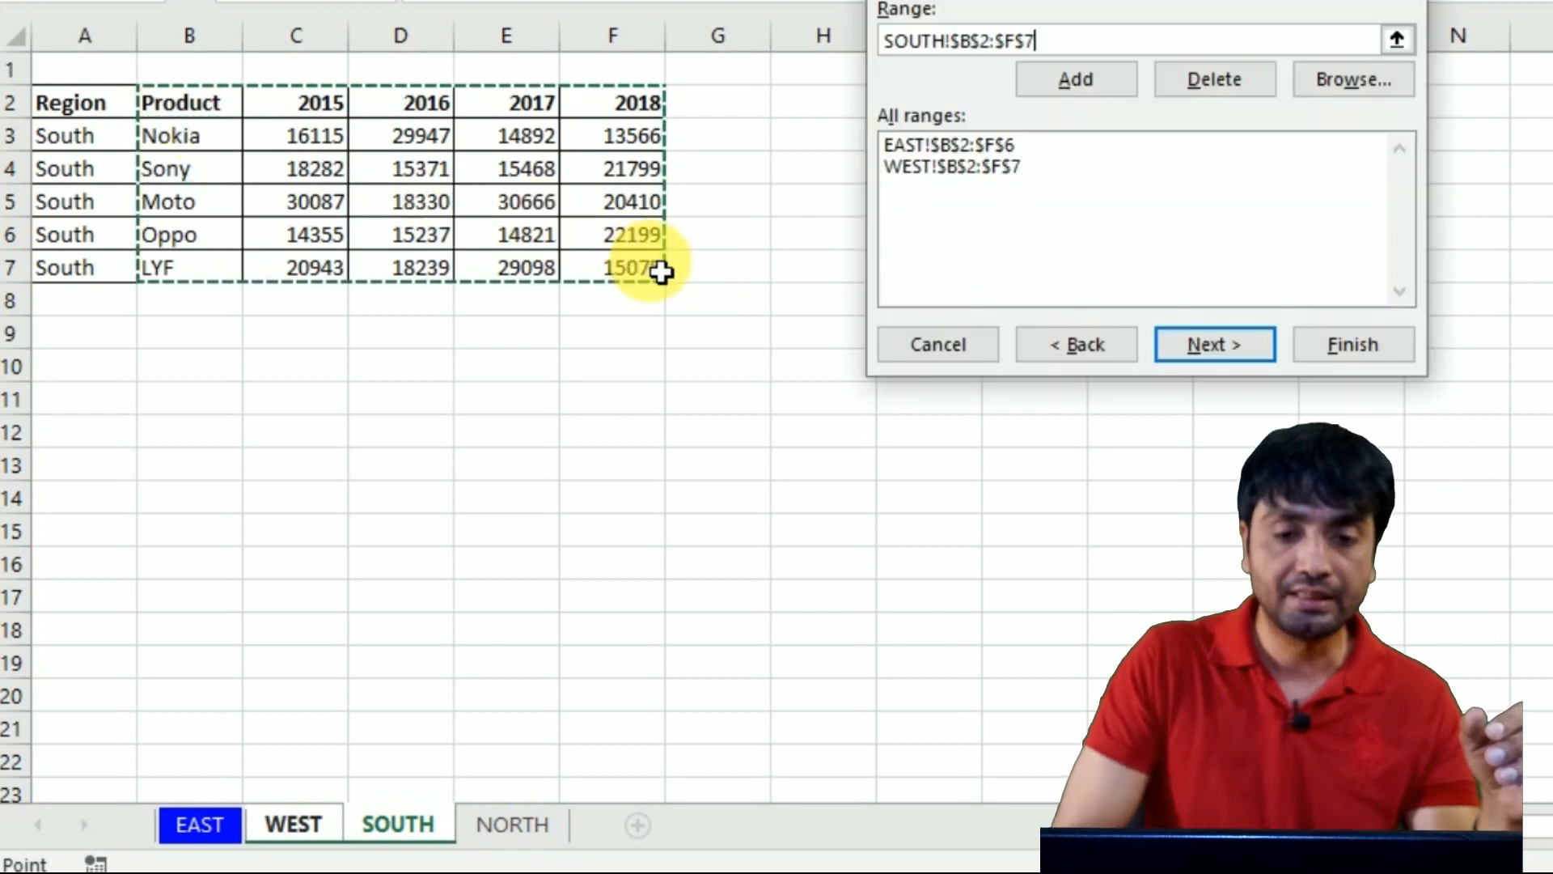
click(1113, 79)
Step: Add the NORTH sheet's range to the consolidation ranges, correcting the proposed reference to B2:F6
click(518, 827)
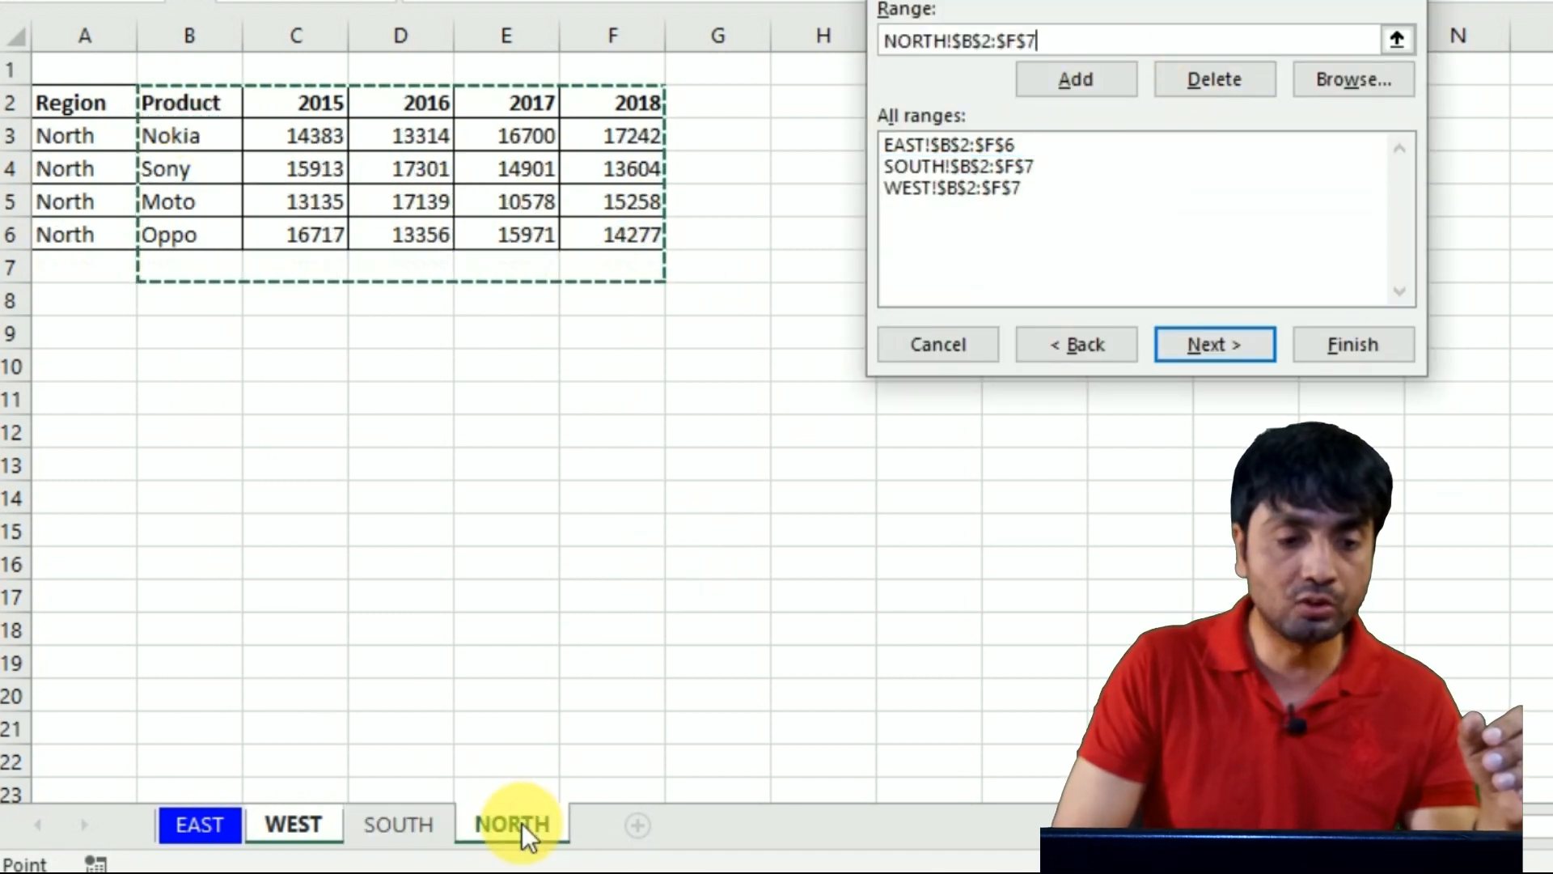
key(BackSpace)
text(6)
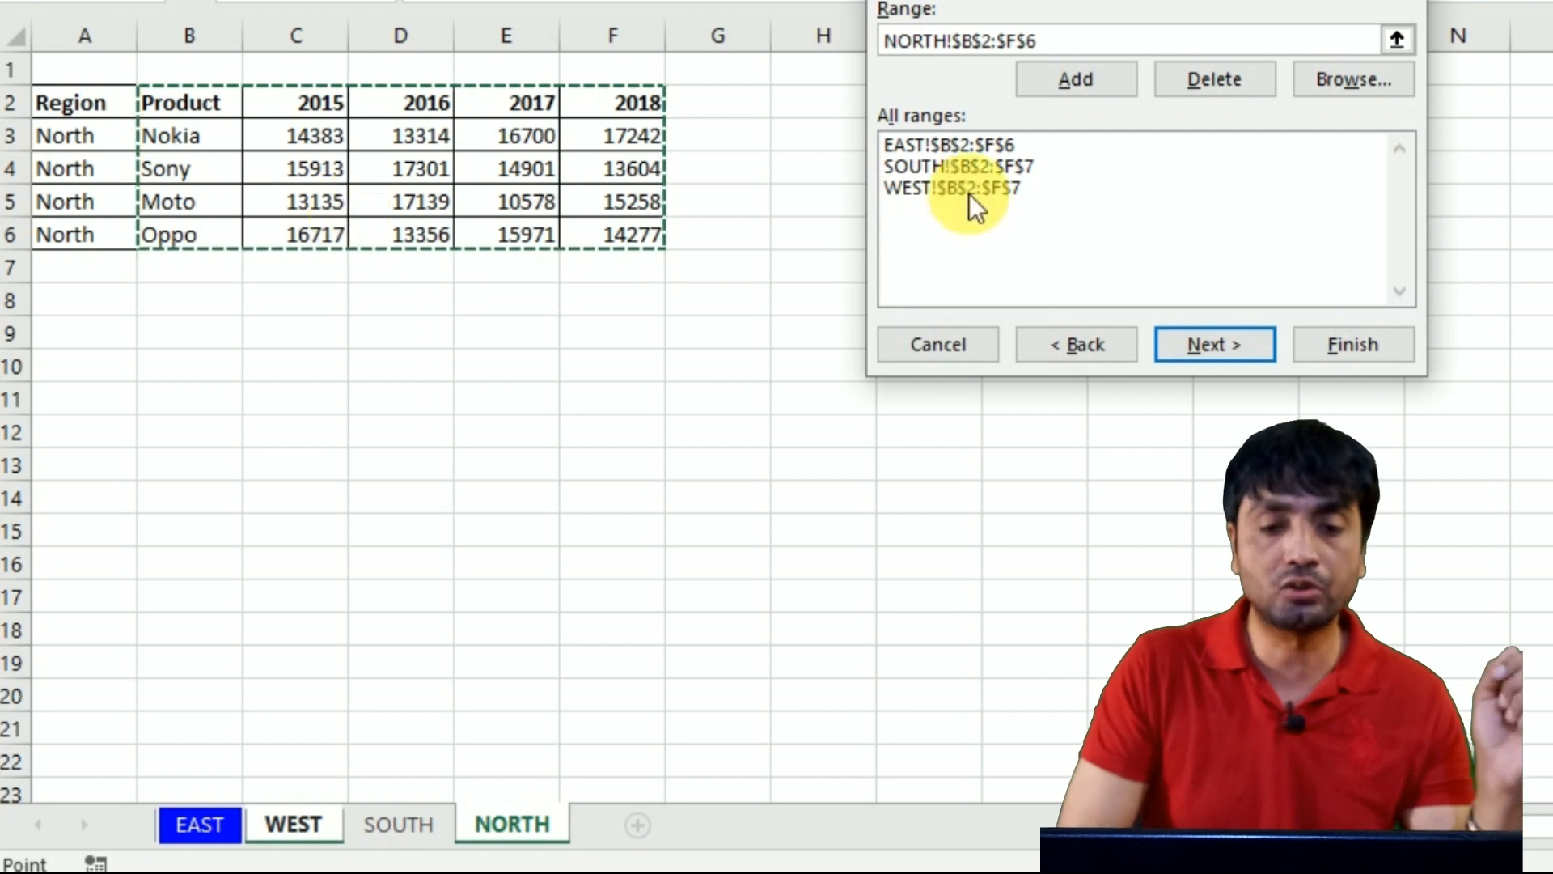
click(1105, 72)
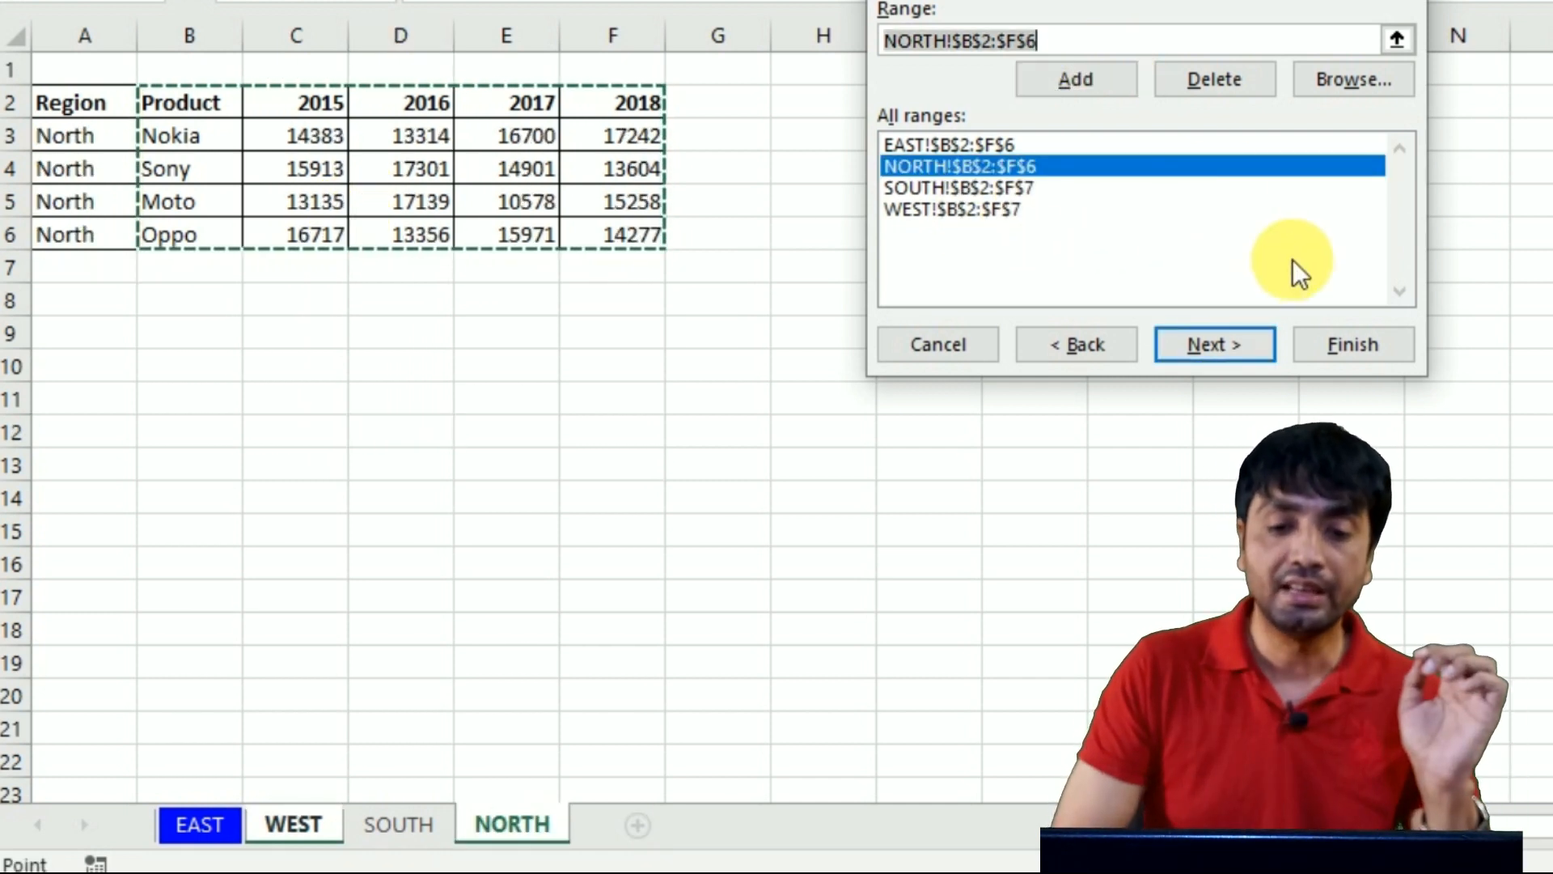
Step: Place the consolidated PivotTable report on a new worksheet and finish the wizard
click(1245, 346)
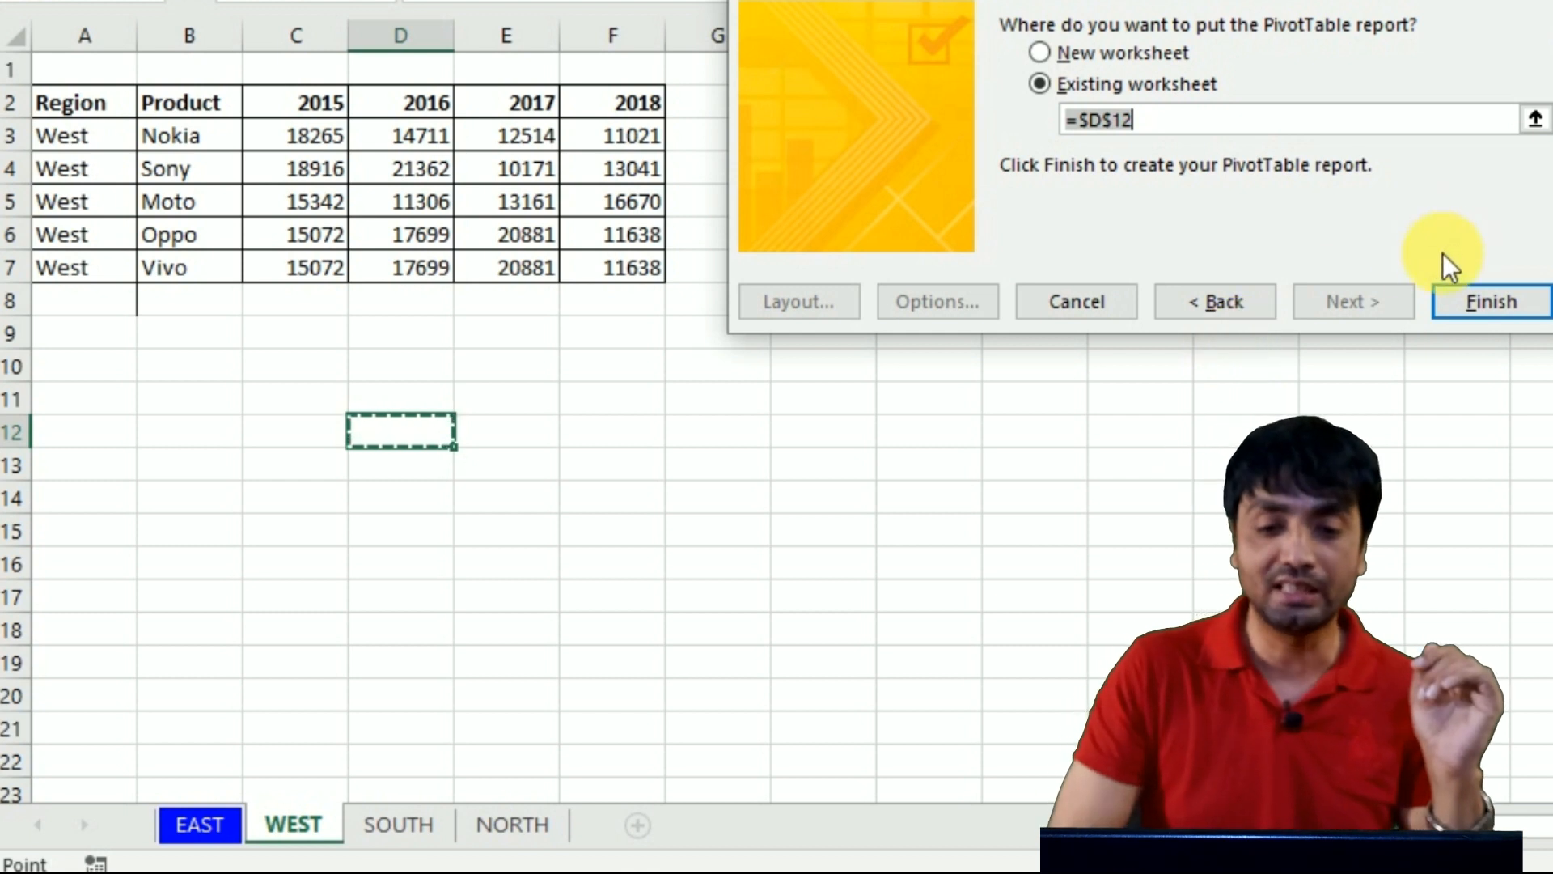
click(1053, 46)
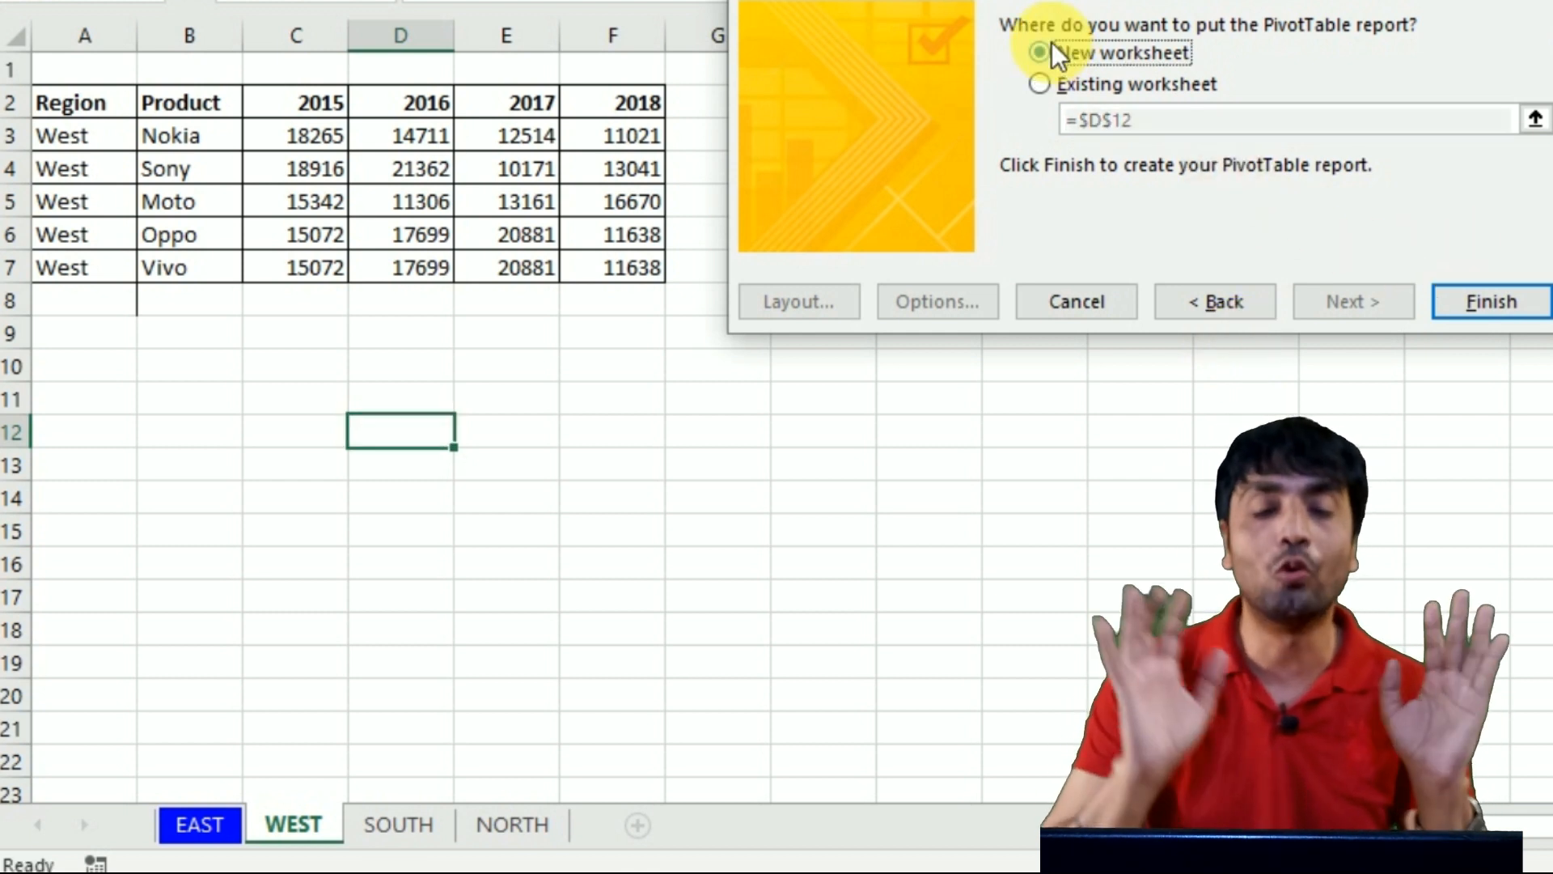
click(1484, 312)
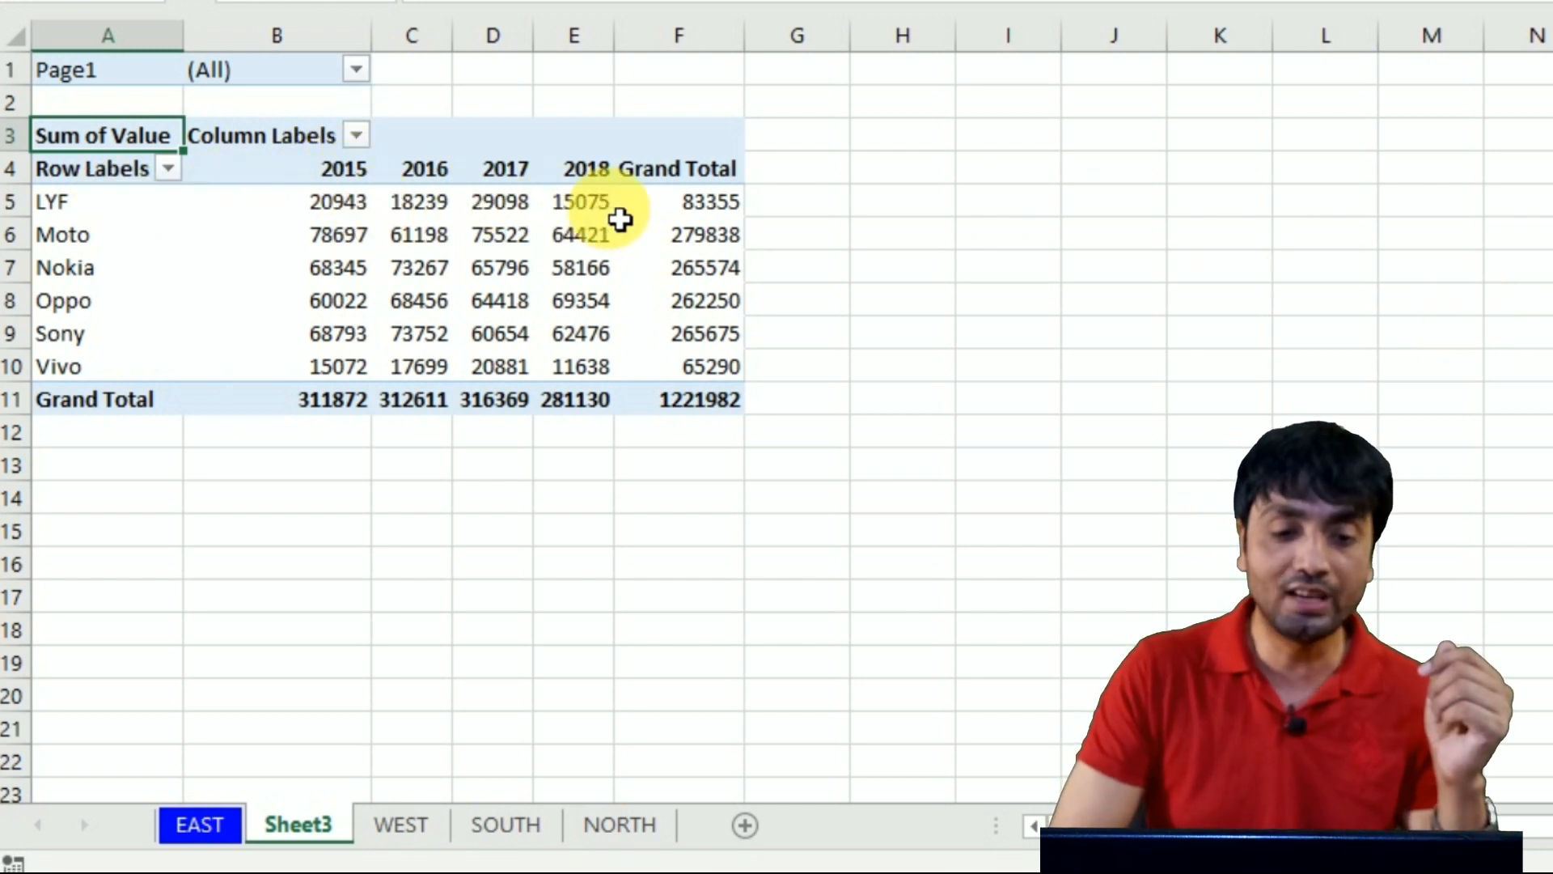
Step: Filter the PivotTable's Page1 field to Item1, and switch the filter to Item2
mouse_move(734, 314)
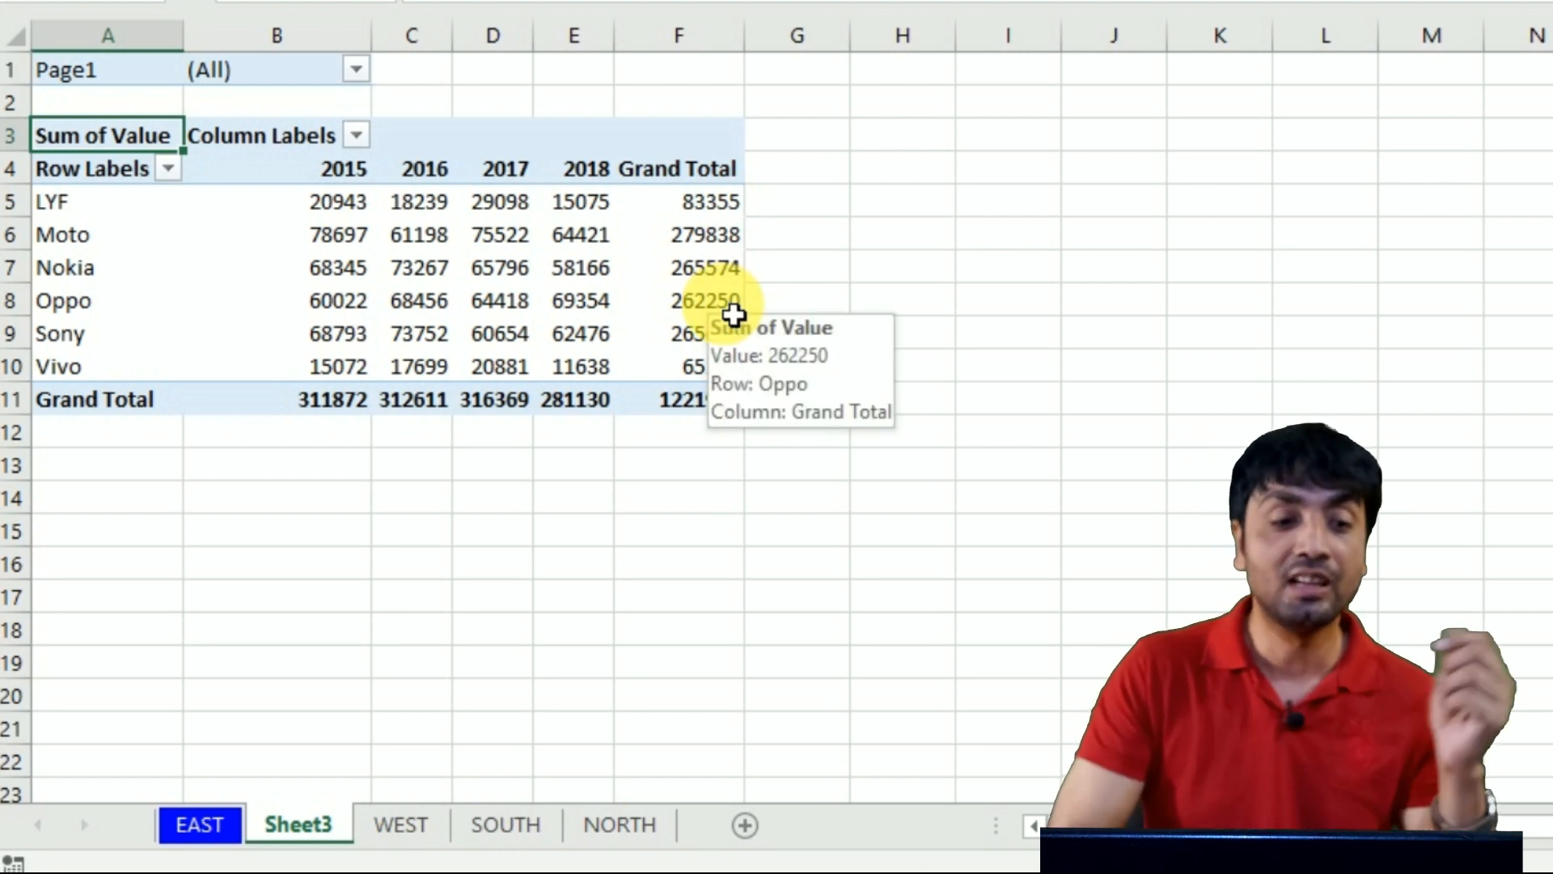
click(356, 71)
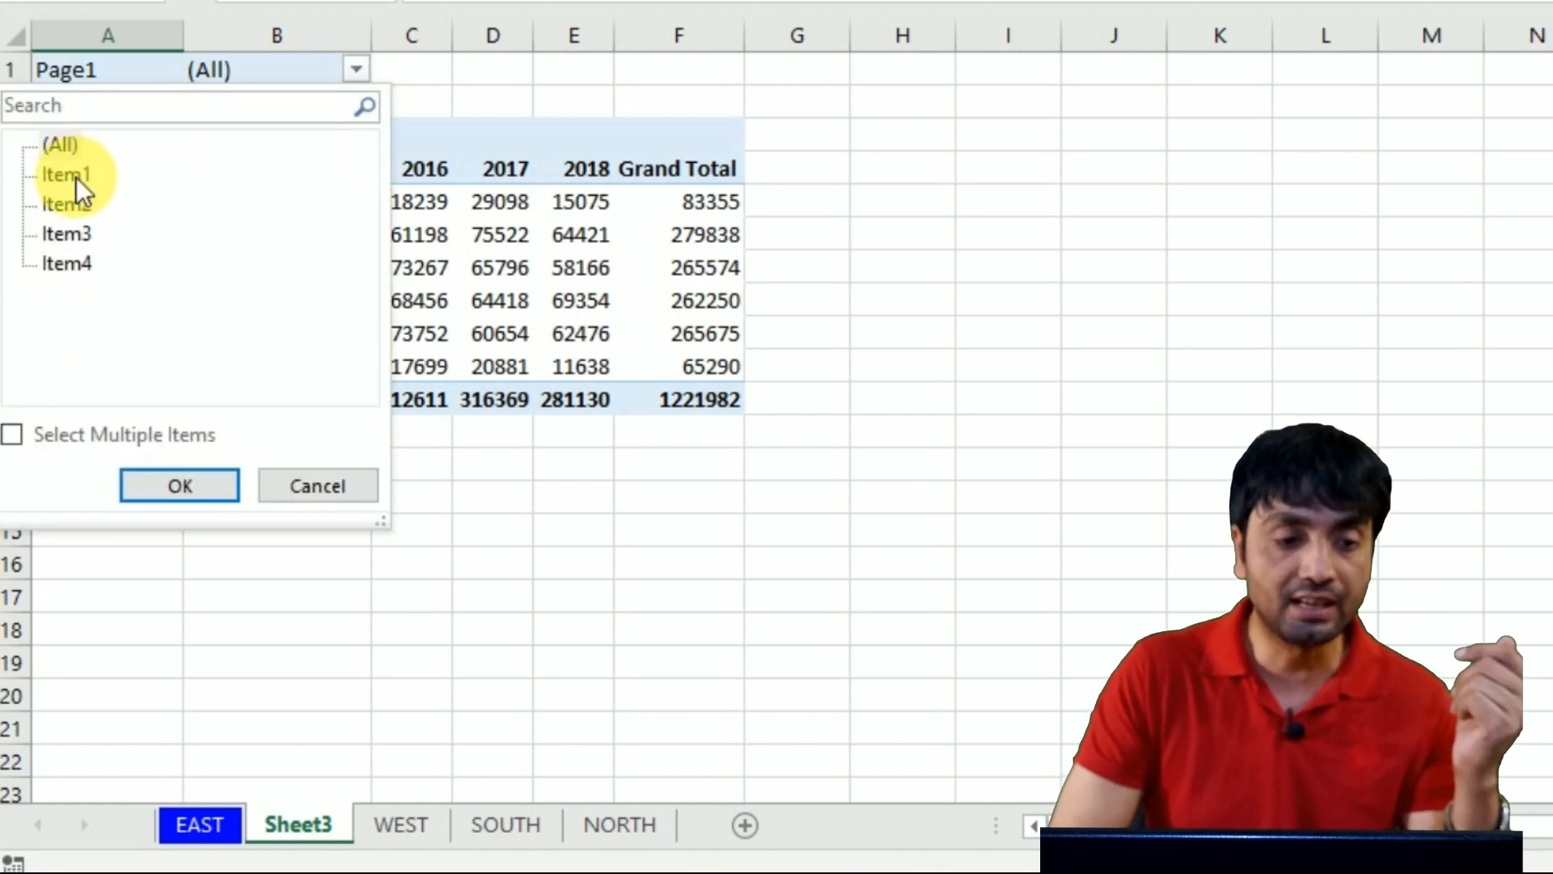
click(207, 478)
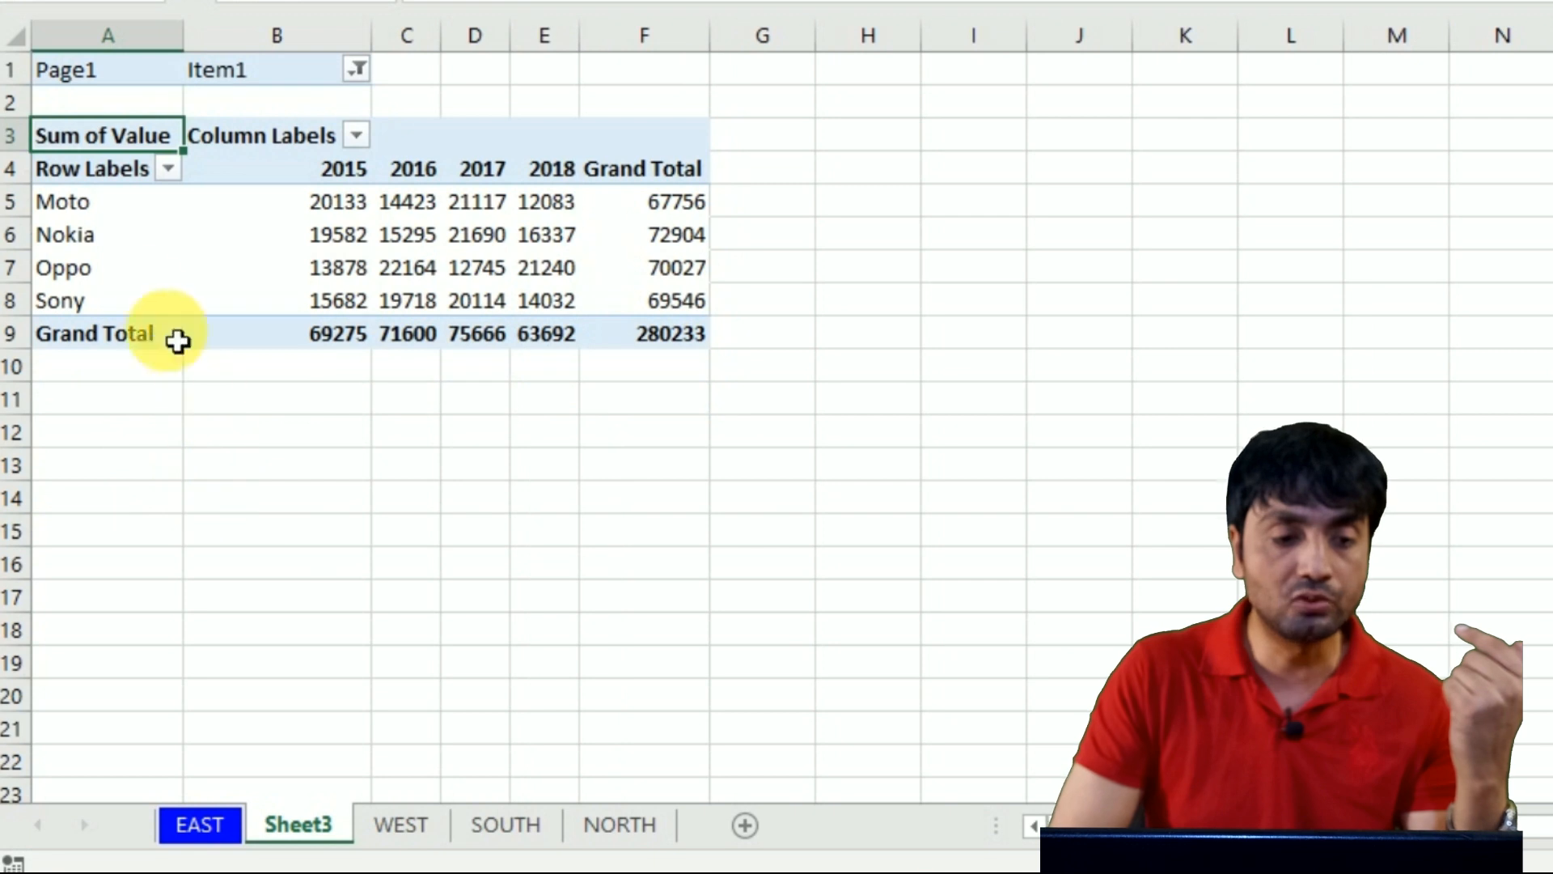
click(356, 72)
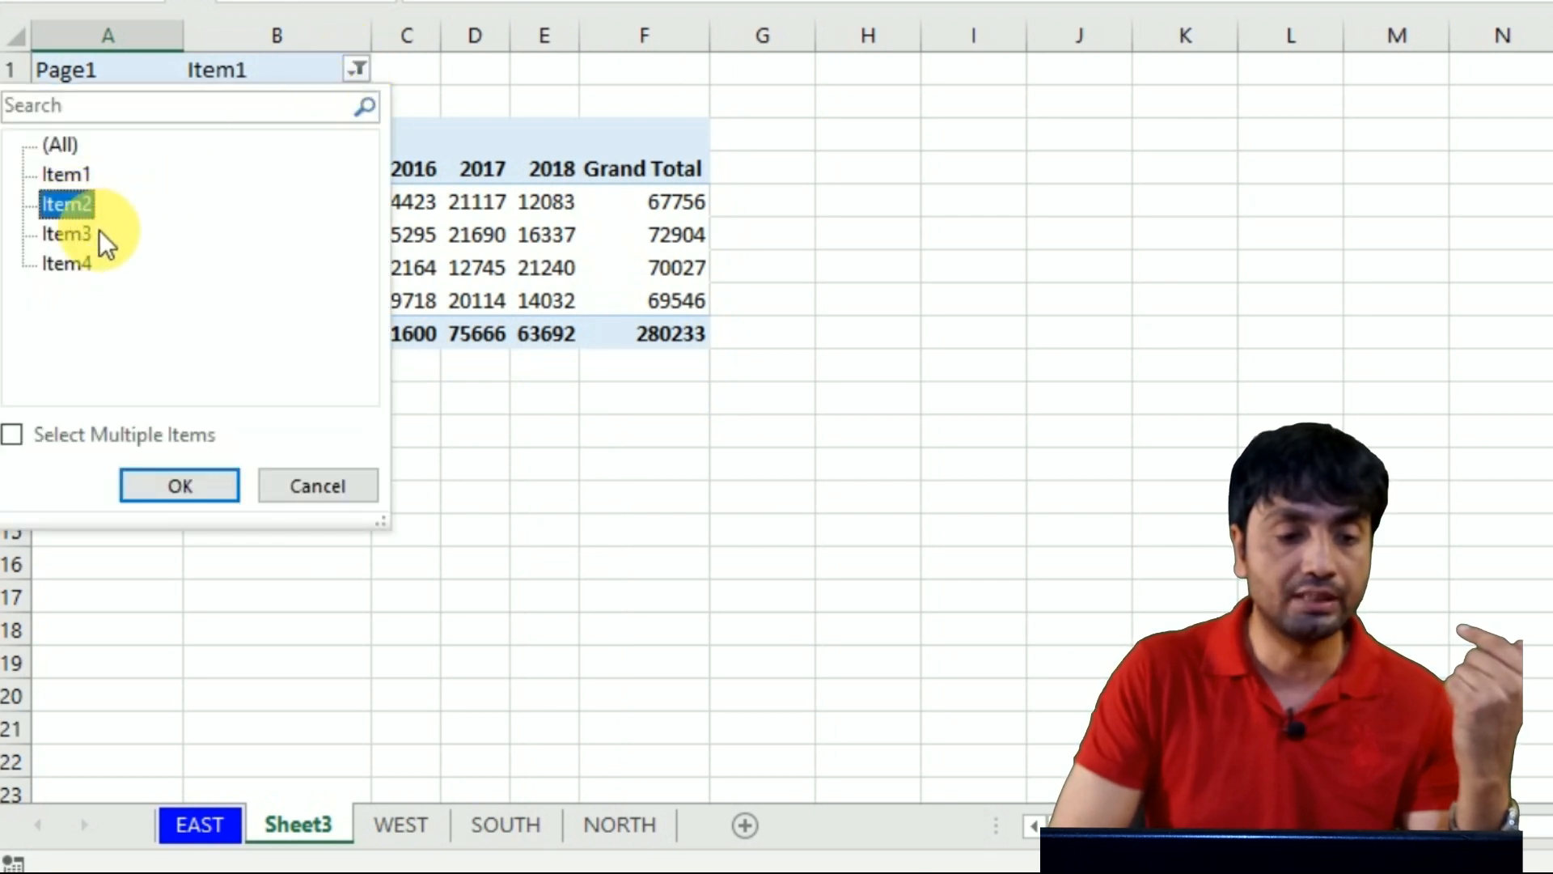
click(171, 479)
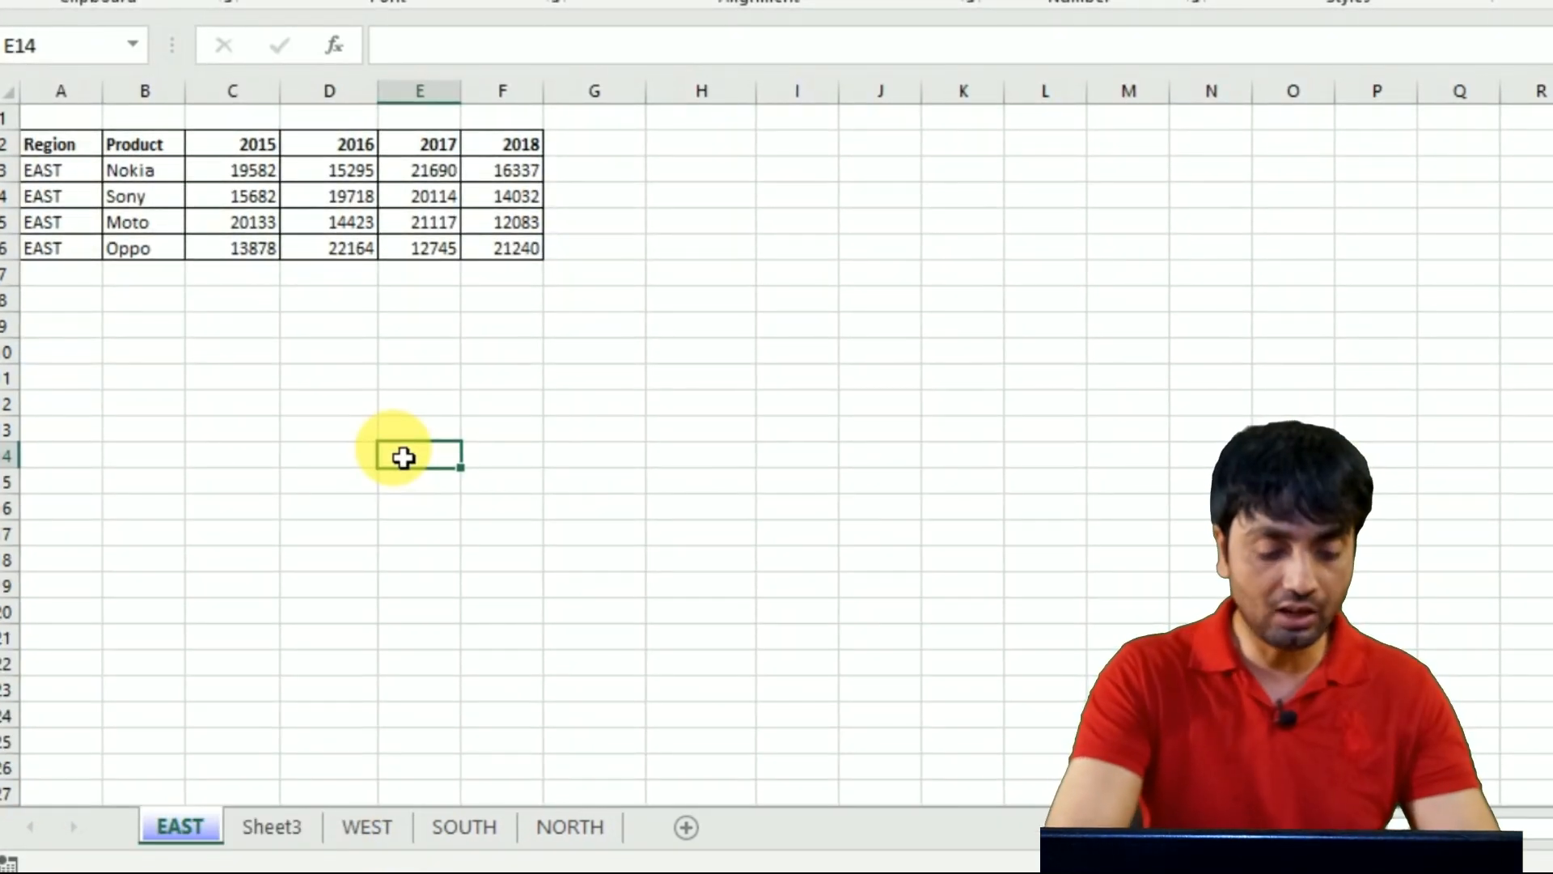
Step: Start another PivotTable from multiple consolidation ranges on the EAST sheet, choosing to create the page fields manually
key(alt+d)
key(p)
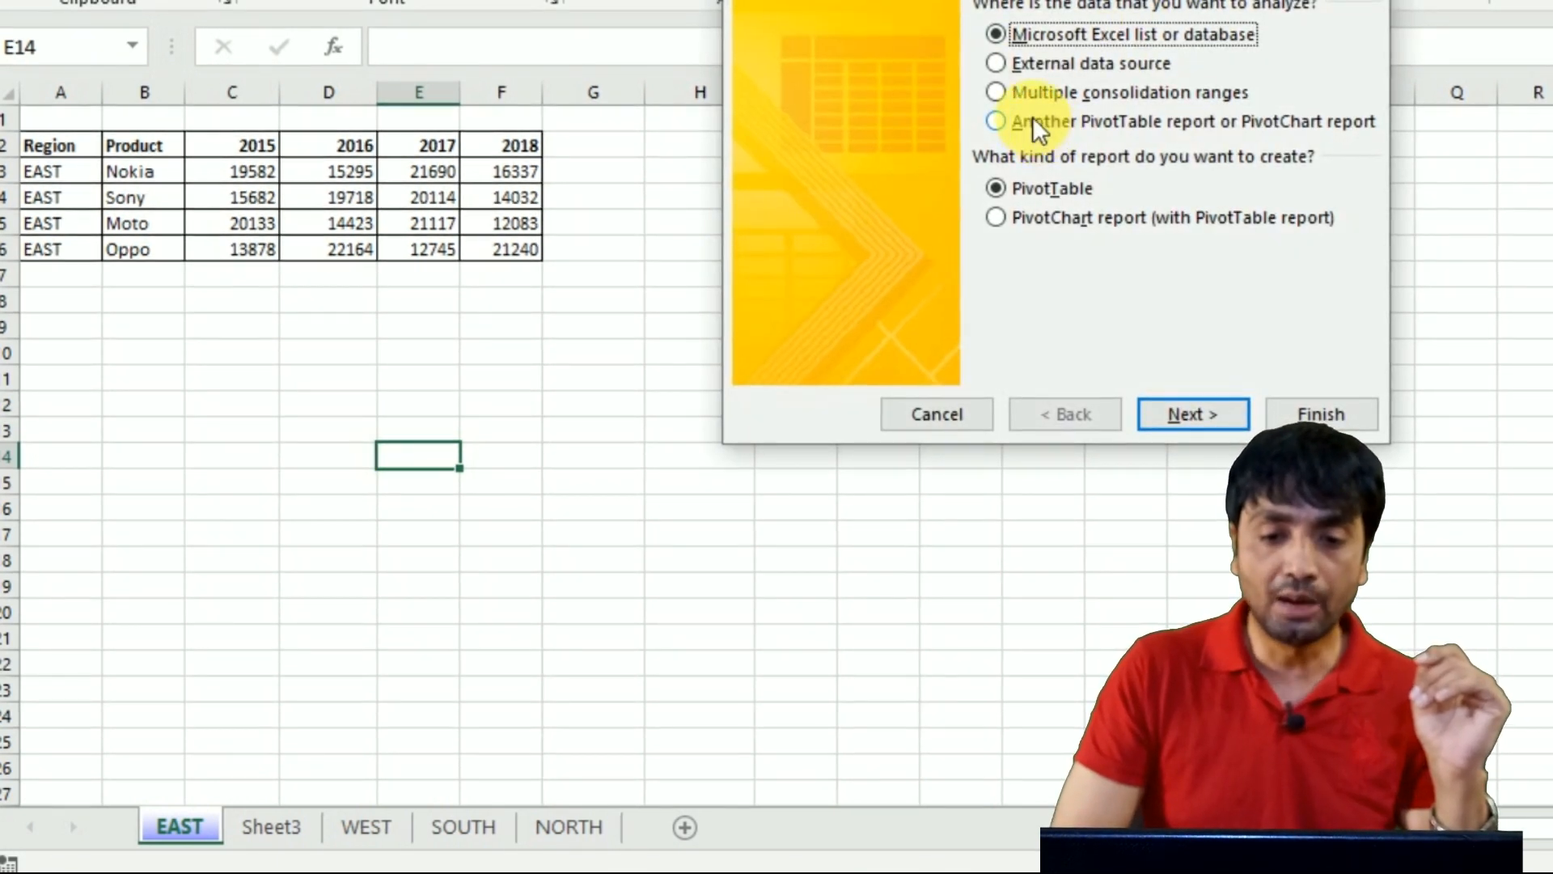
click(1018, 95)
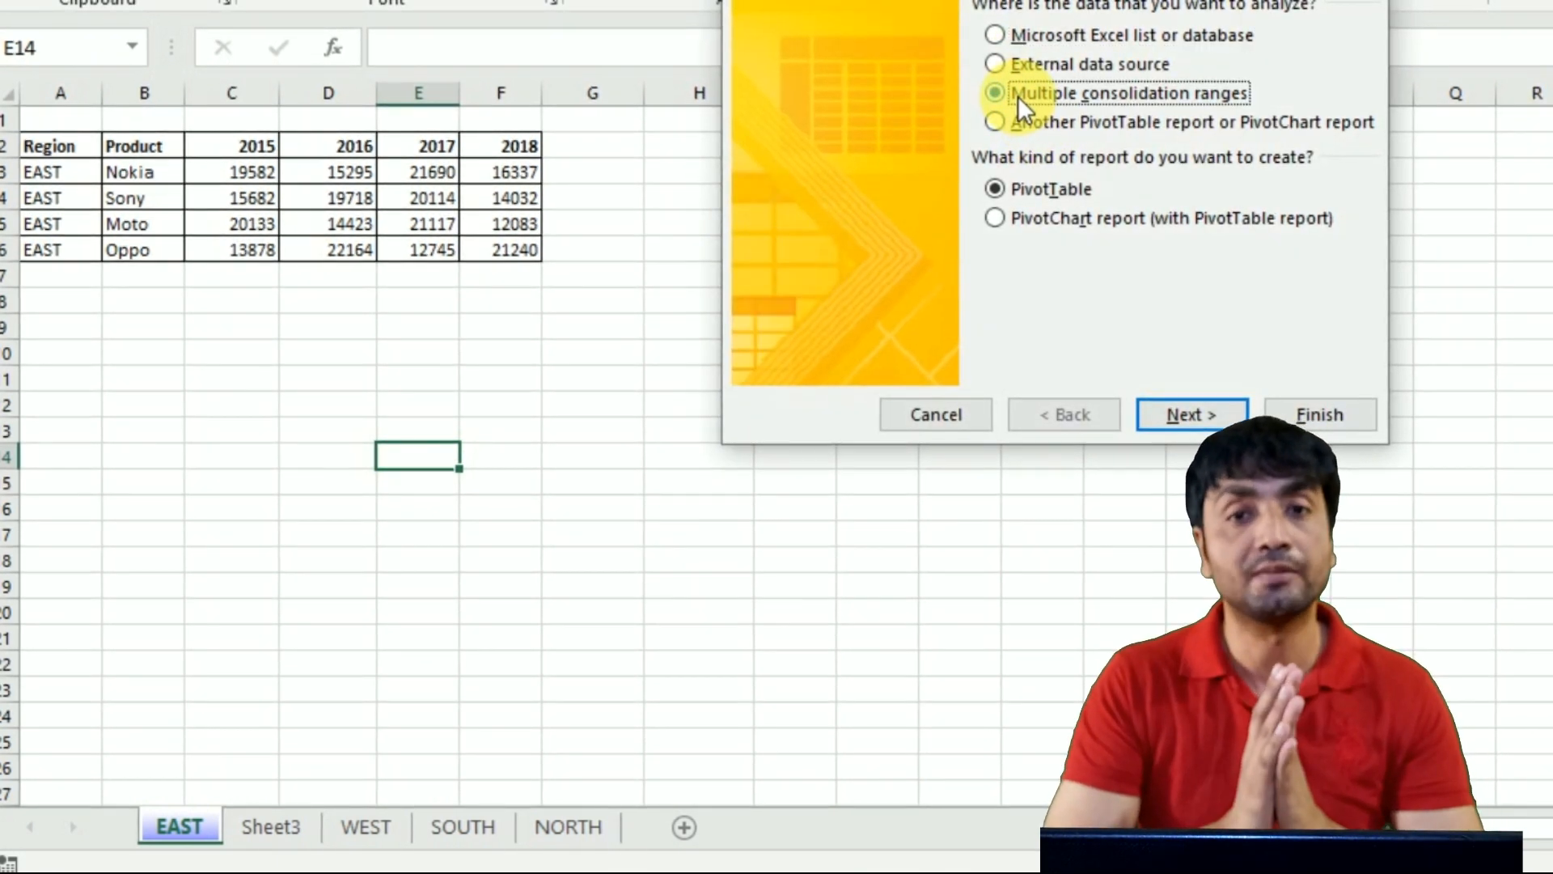
click(1192, 415)
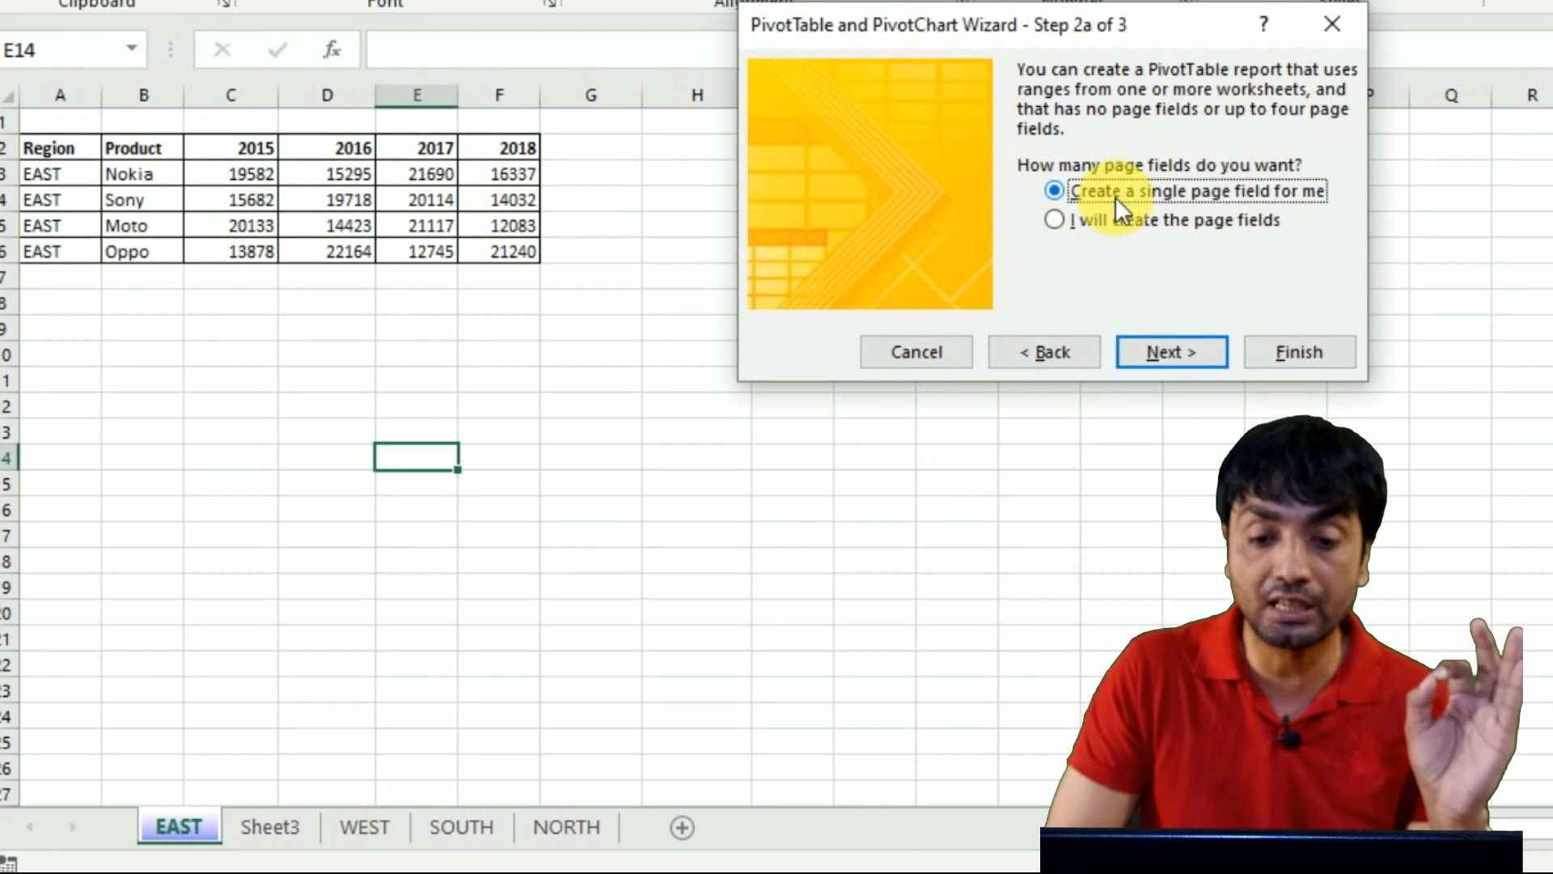
click(1081, 226)
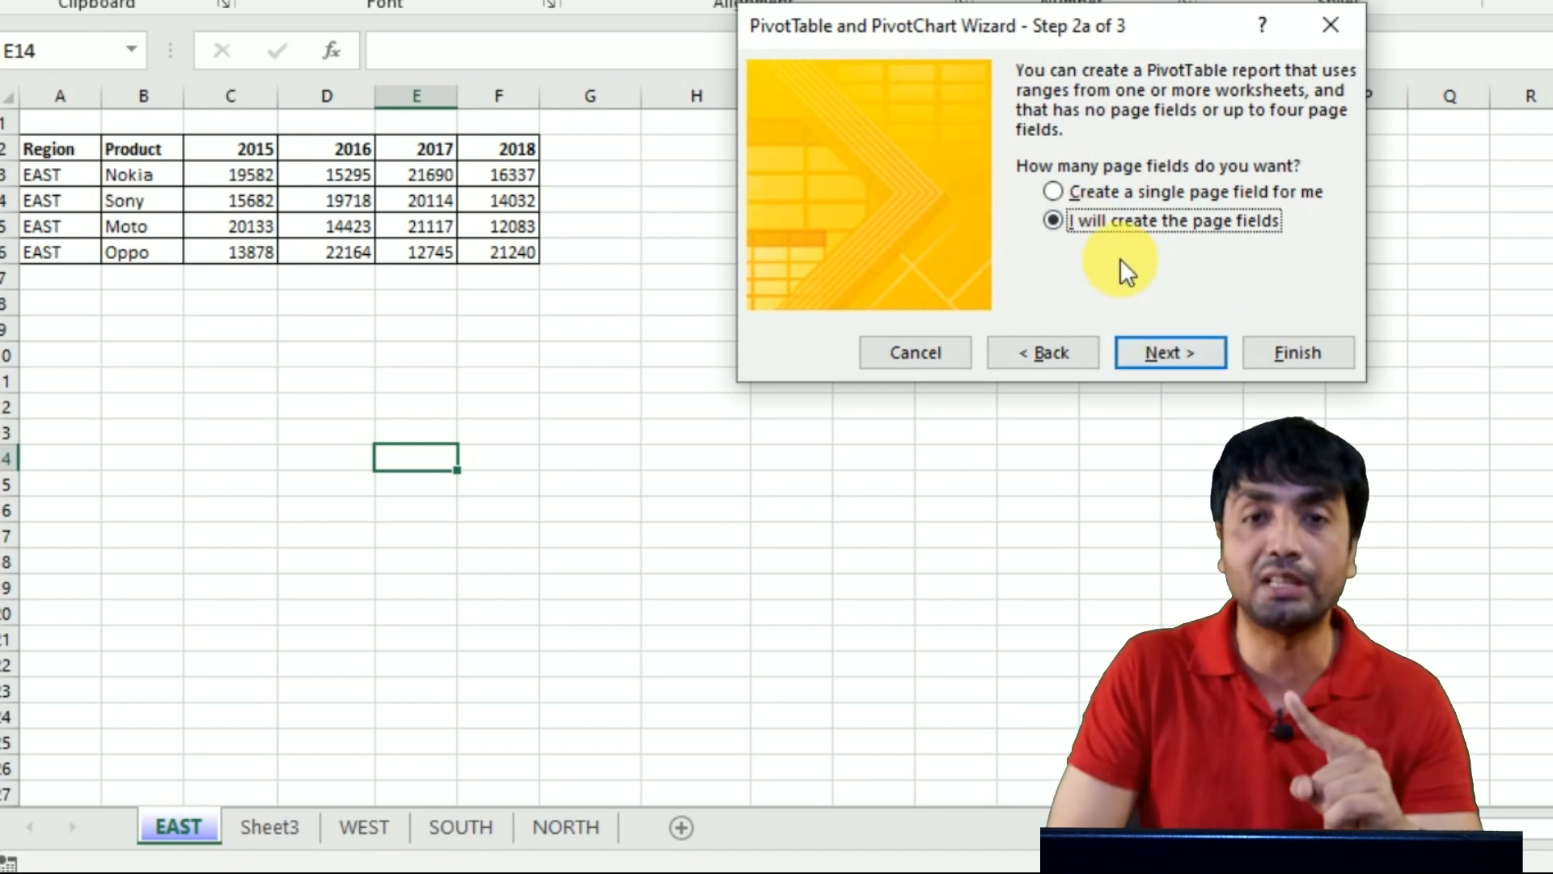
click(1171, 361)
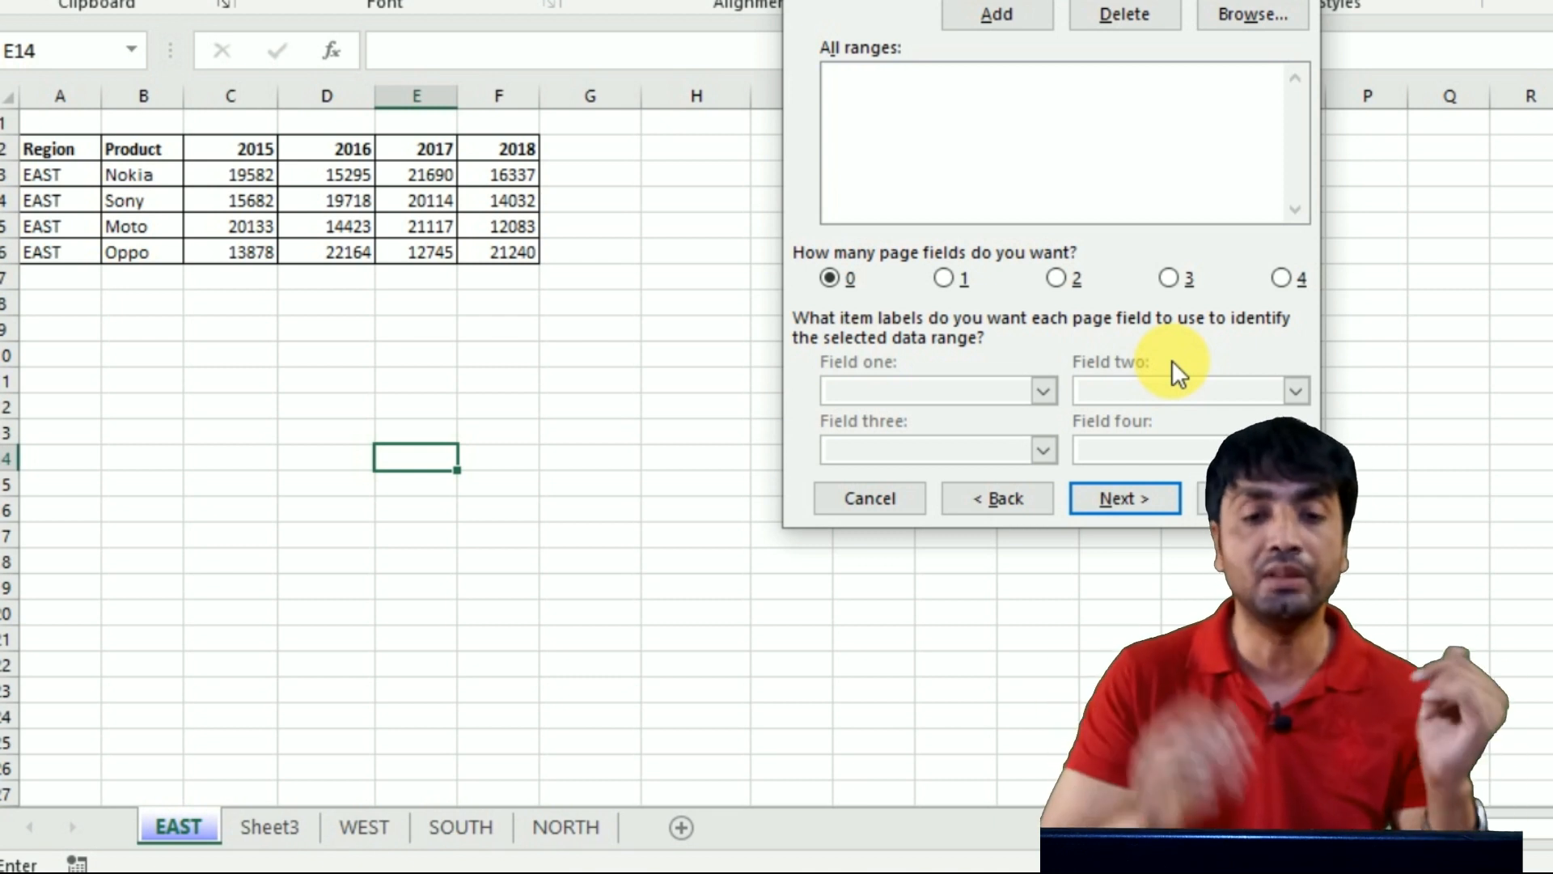
Step: Add the EAST sheet's range B2:F6 to the new PivotTable's consolidation ranges
click(221, 519)
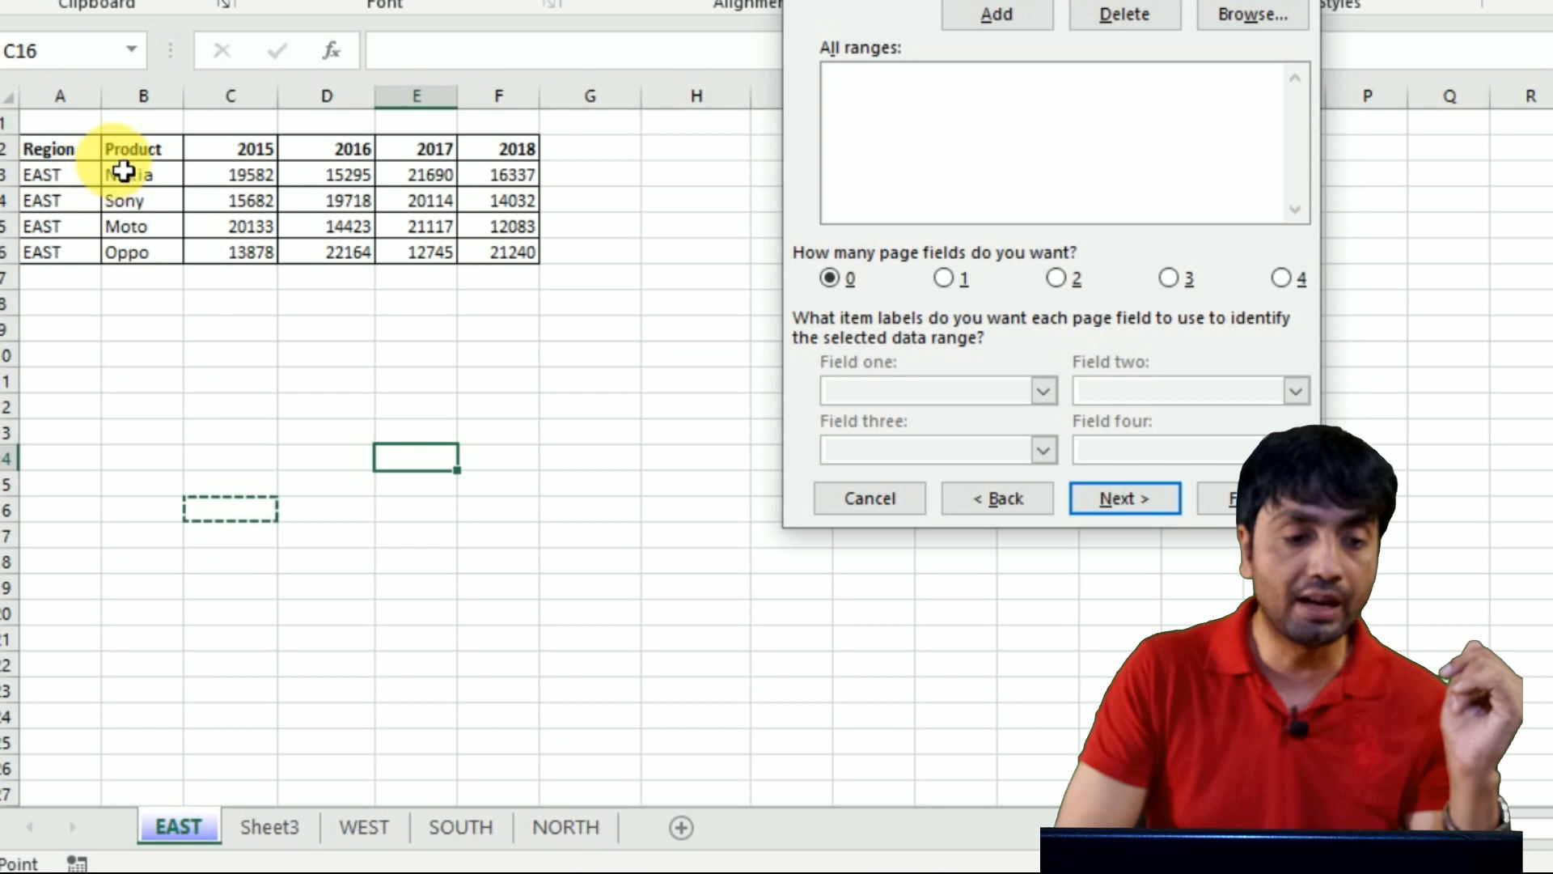
drag(127, 149, 534, 251)
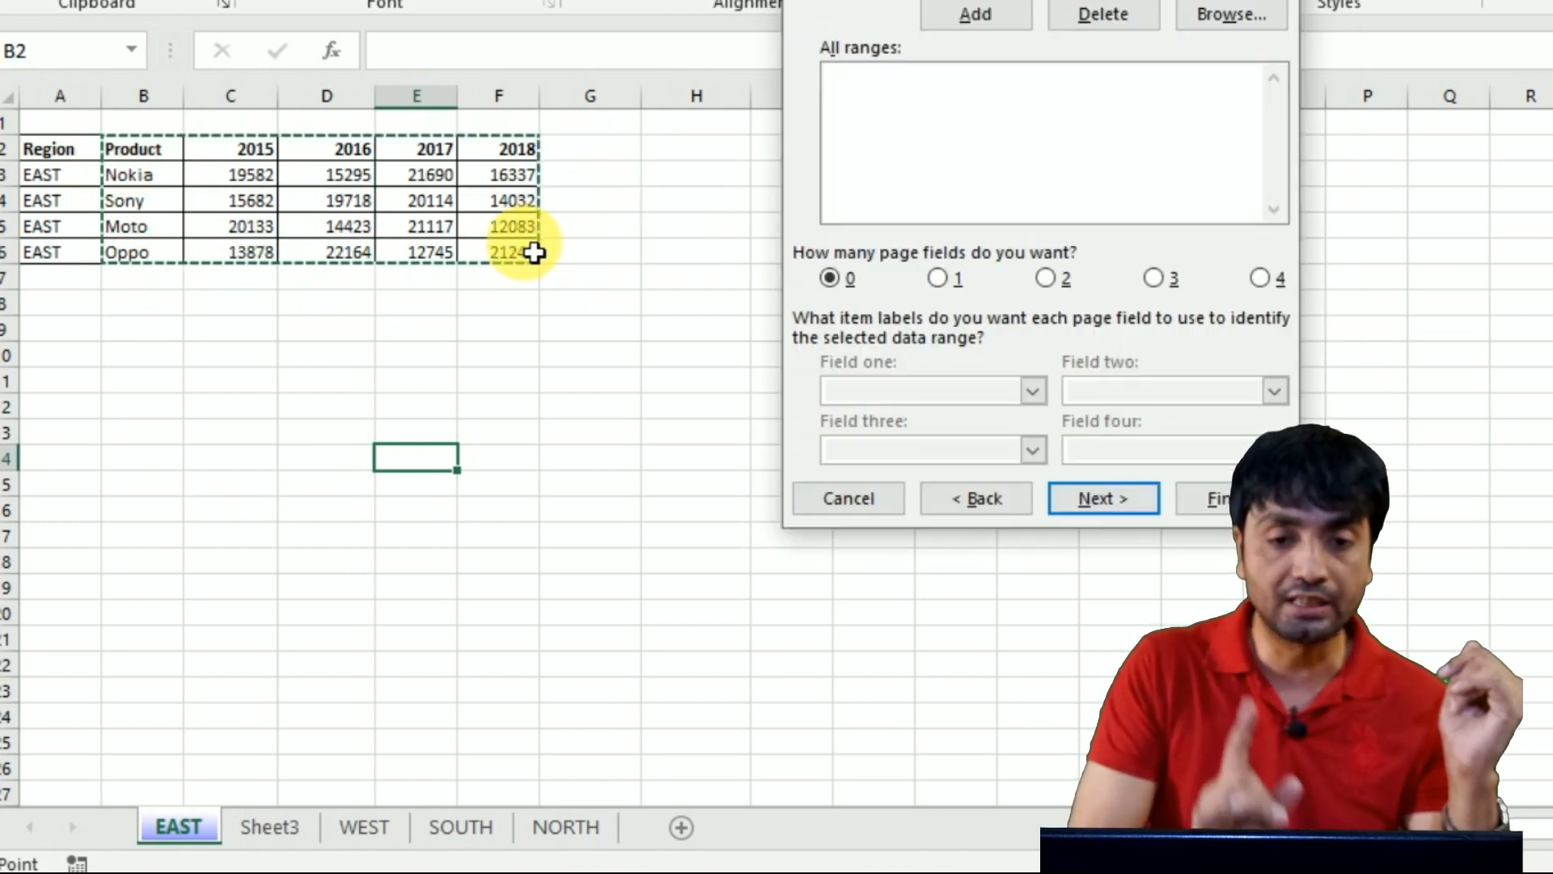
click(975, 14)
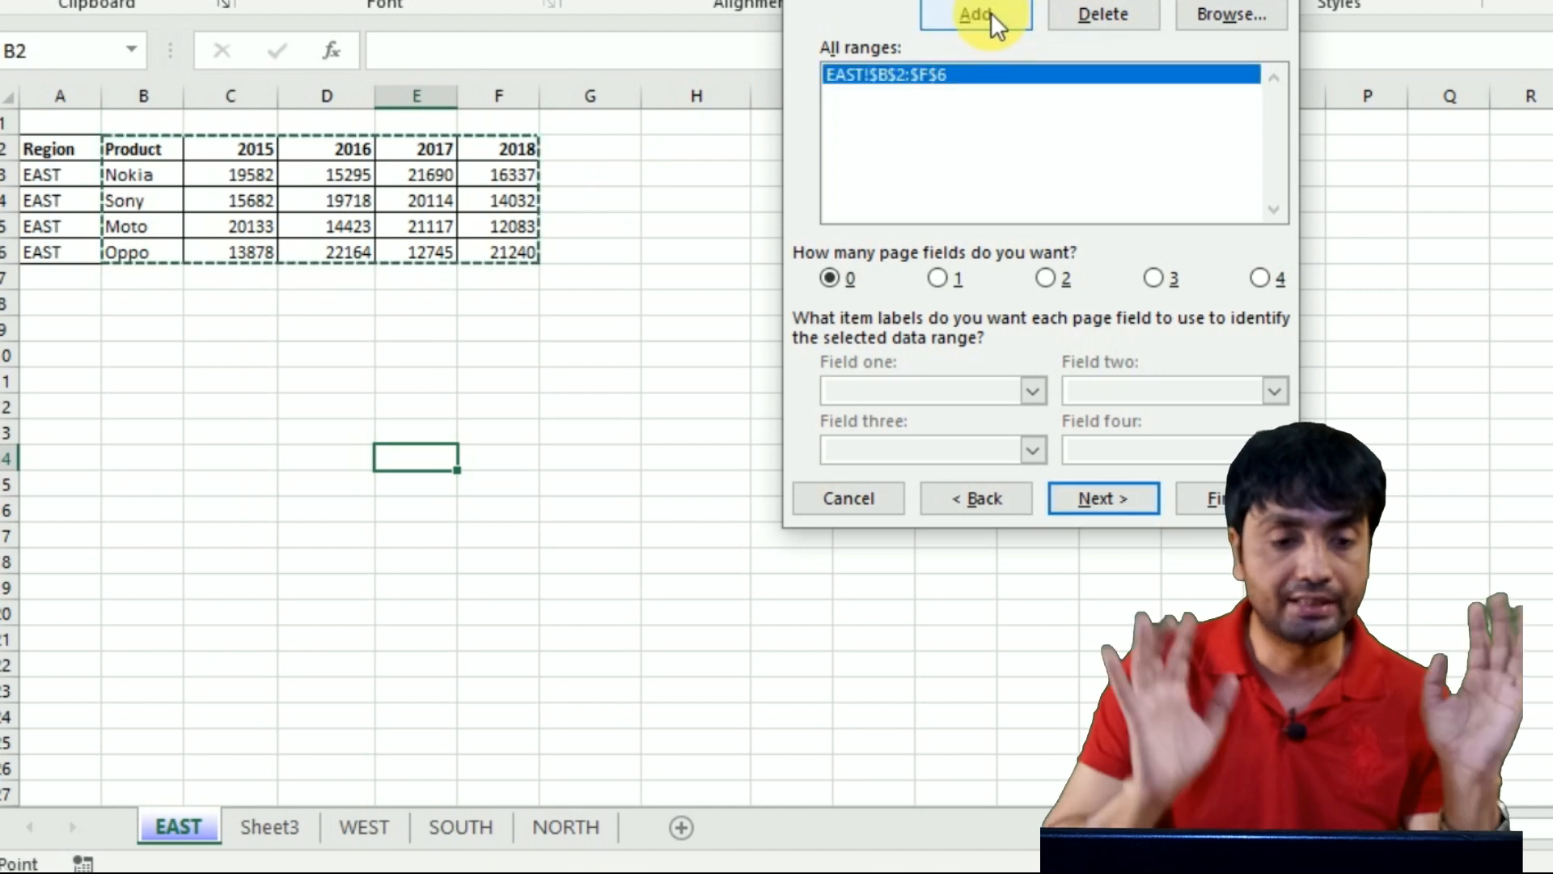
Step: Add the WEST sheet's range B2:F7 to the consolidation ranges
click(364, 827)
drag(173, 171, 555, 313)
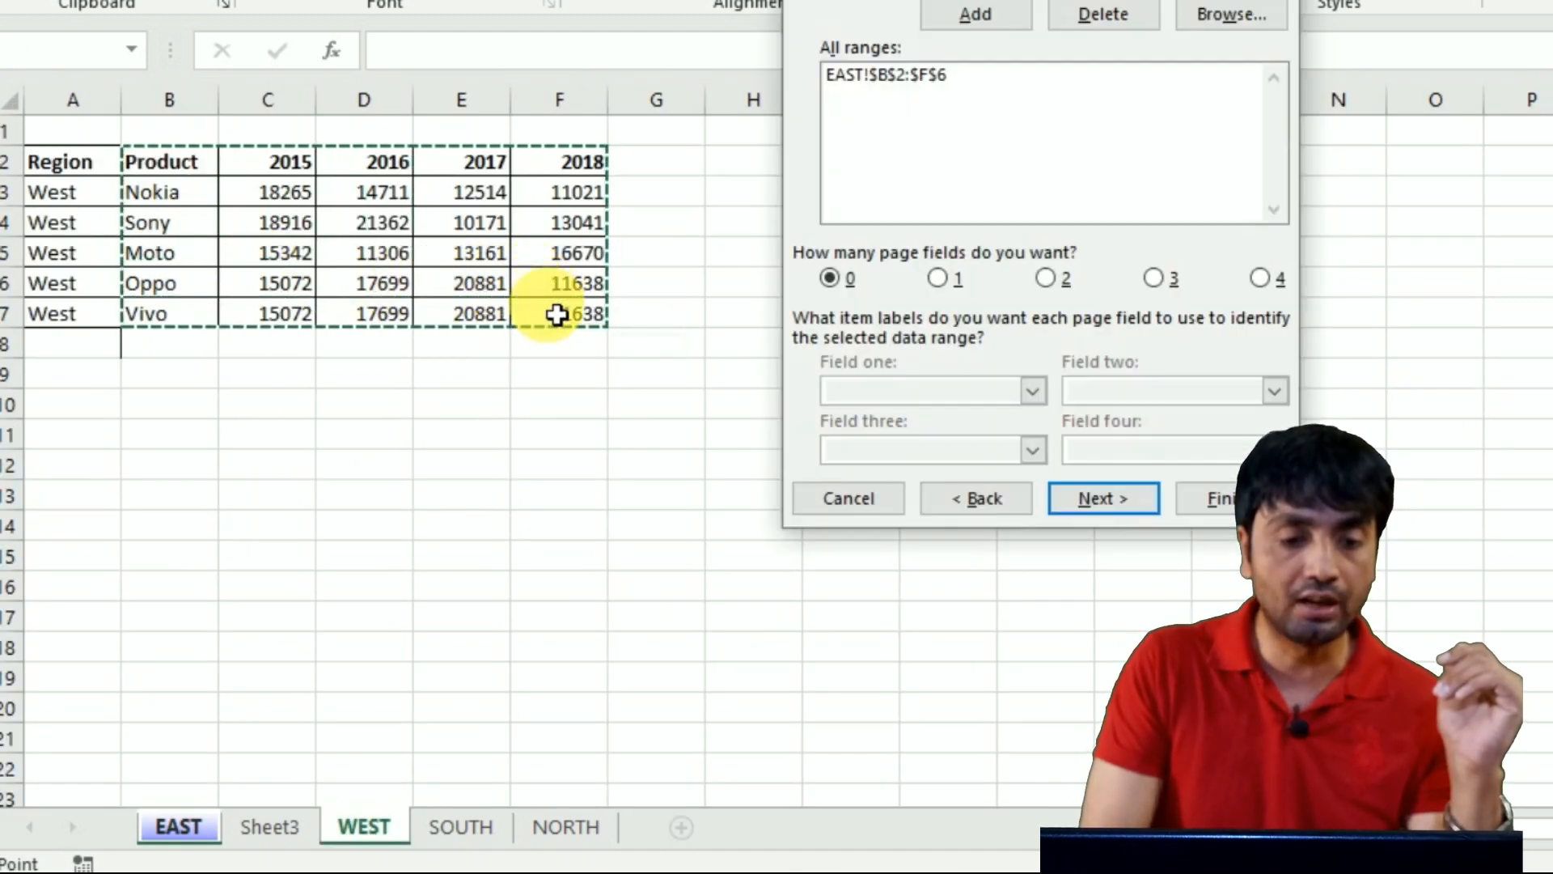
click(988, 9)
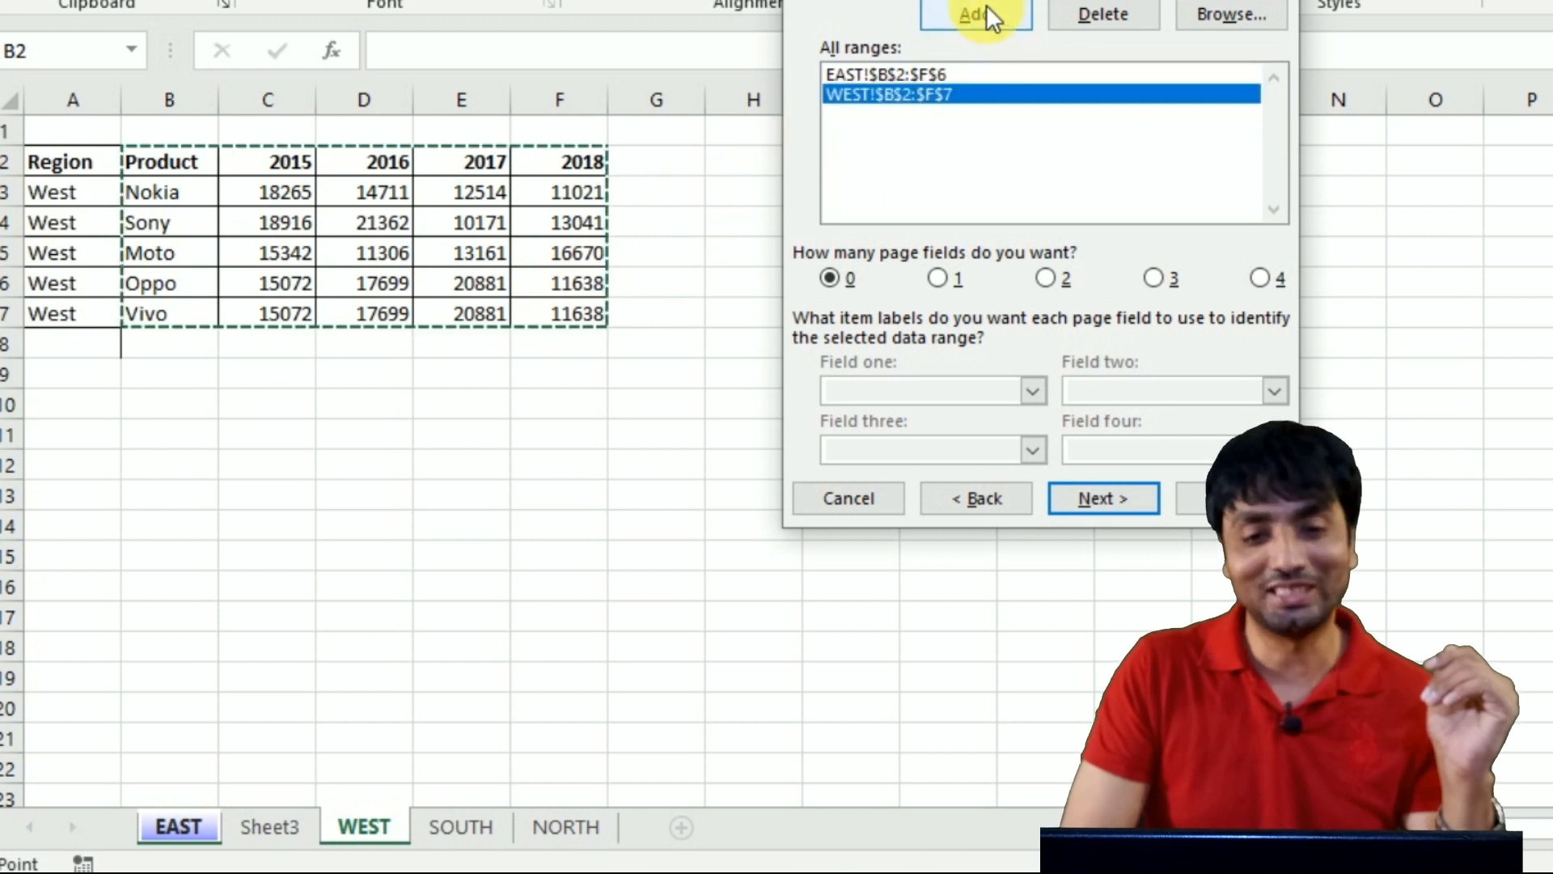
Step: Add the SOUTH sheet's range B2:F7 and the NORTH sheet's range B2:F6 to the consolidation ranges
click(438, 826)
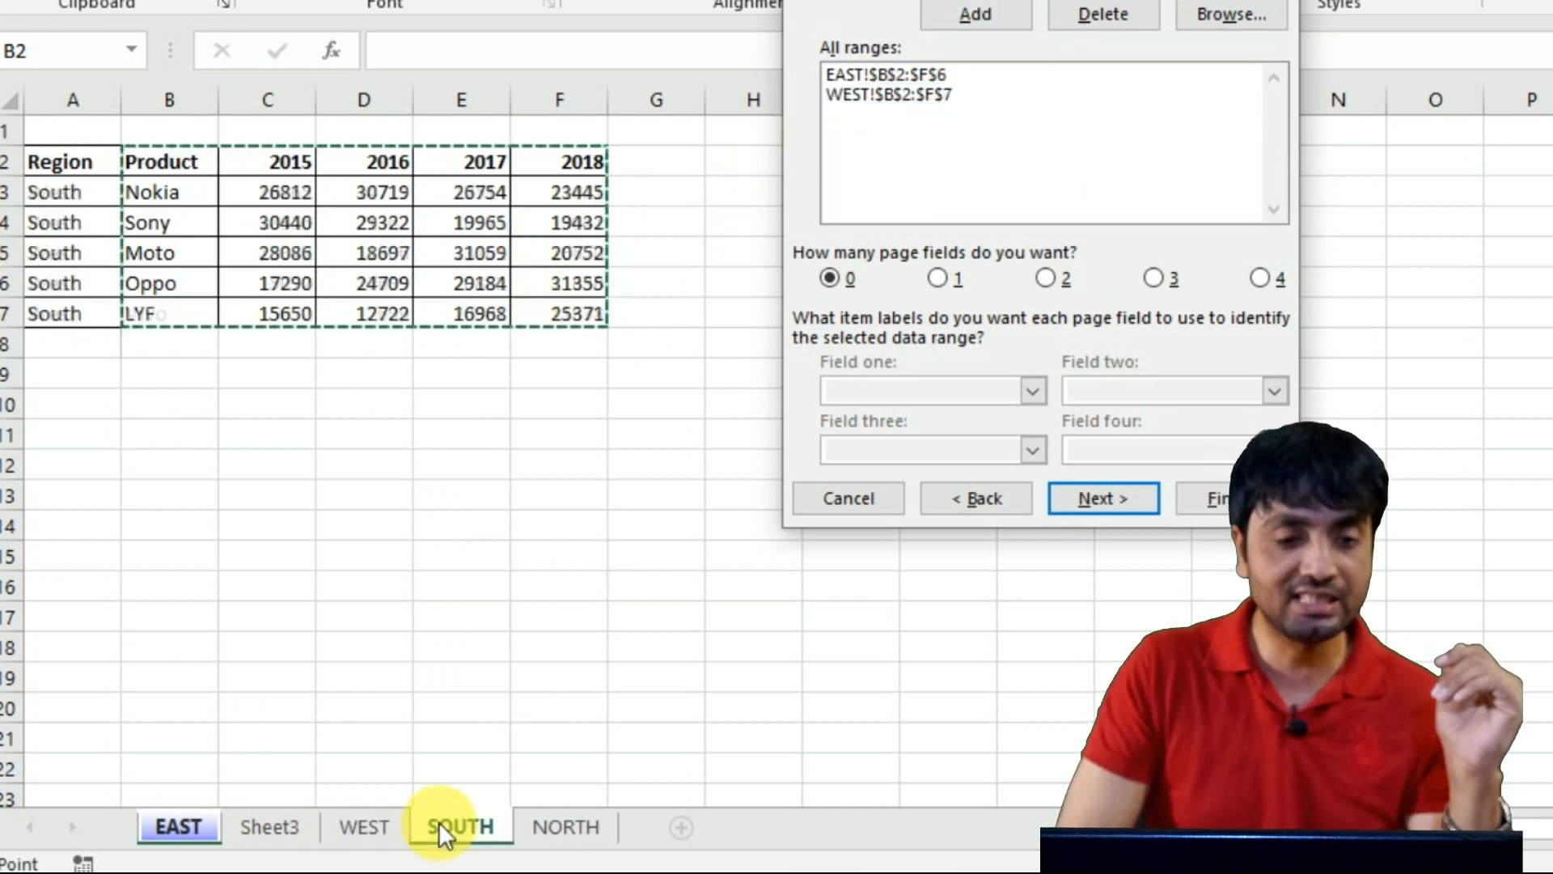
click(979, 16)
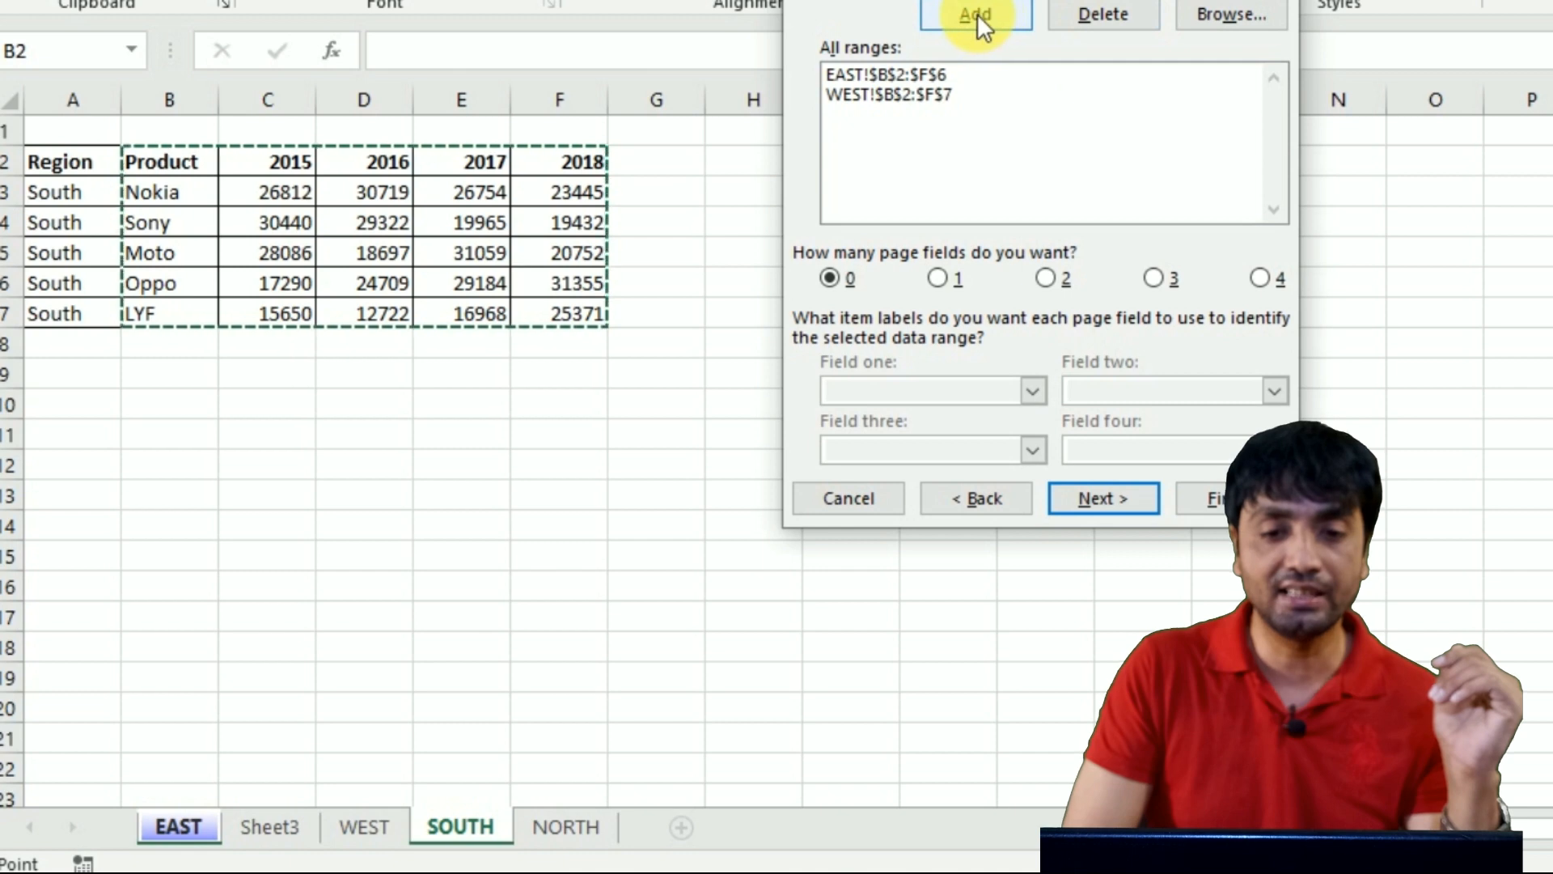
click(550, 829)
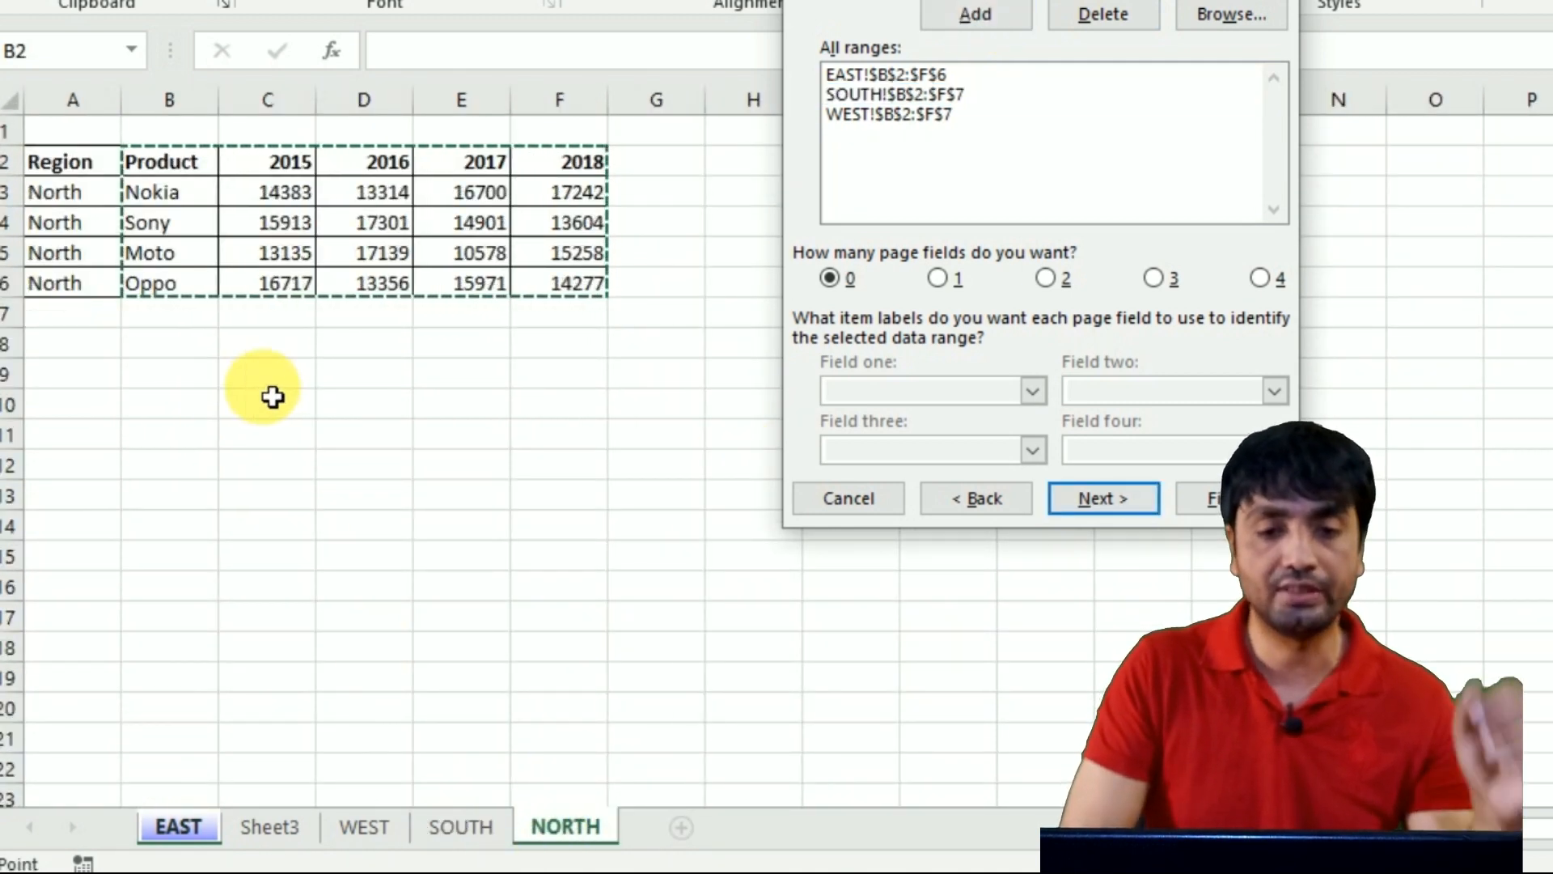
click(976, 14)
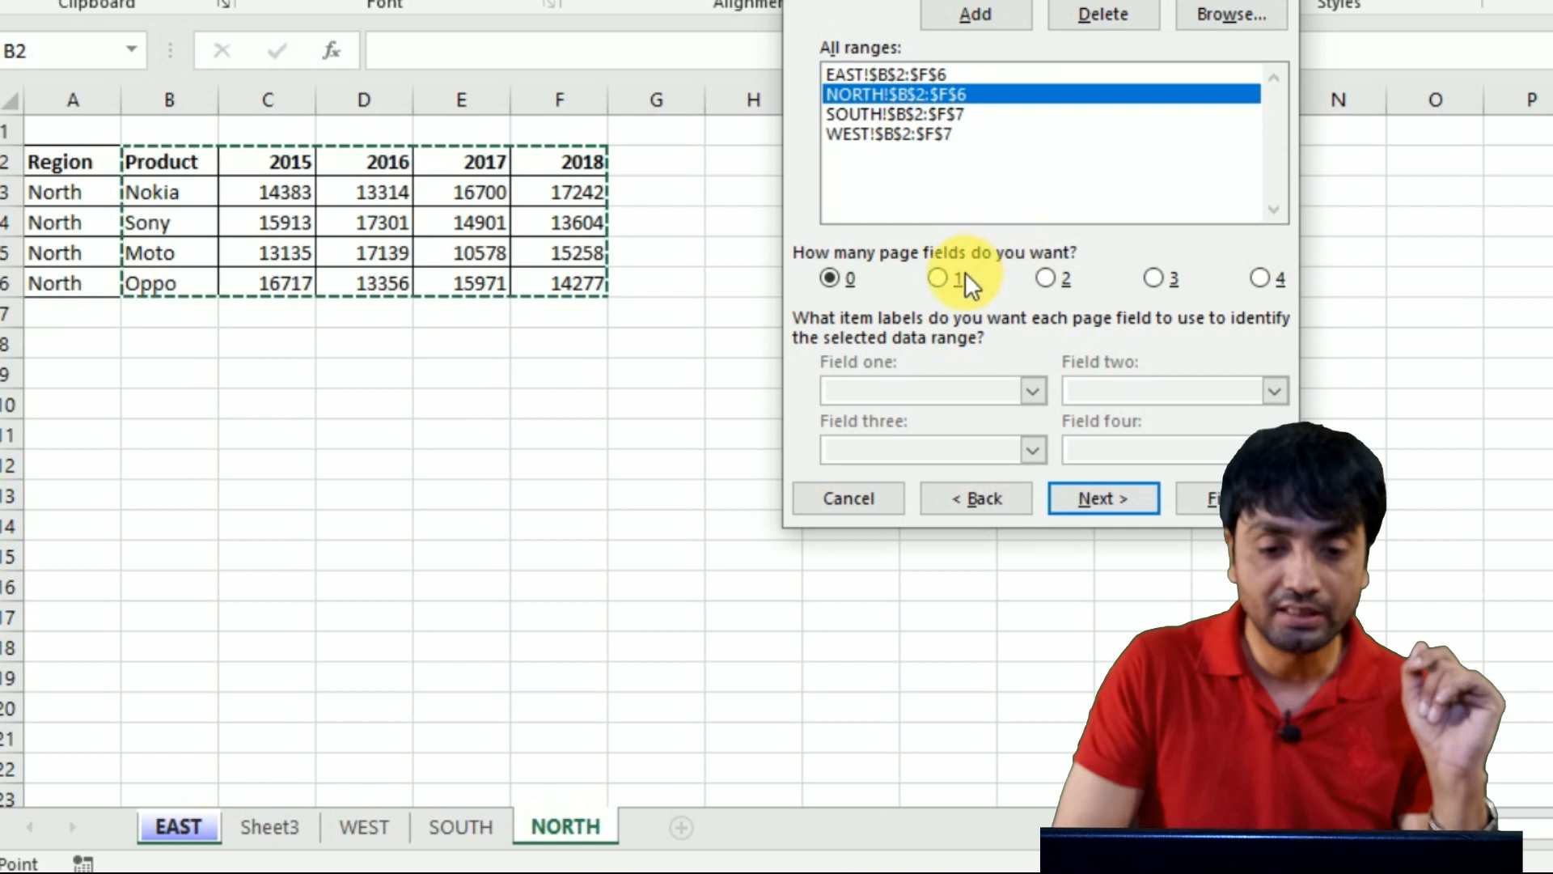
Step: Use one page field and set its item label for the EAST range to EAST
click(940, 279)
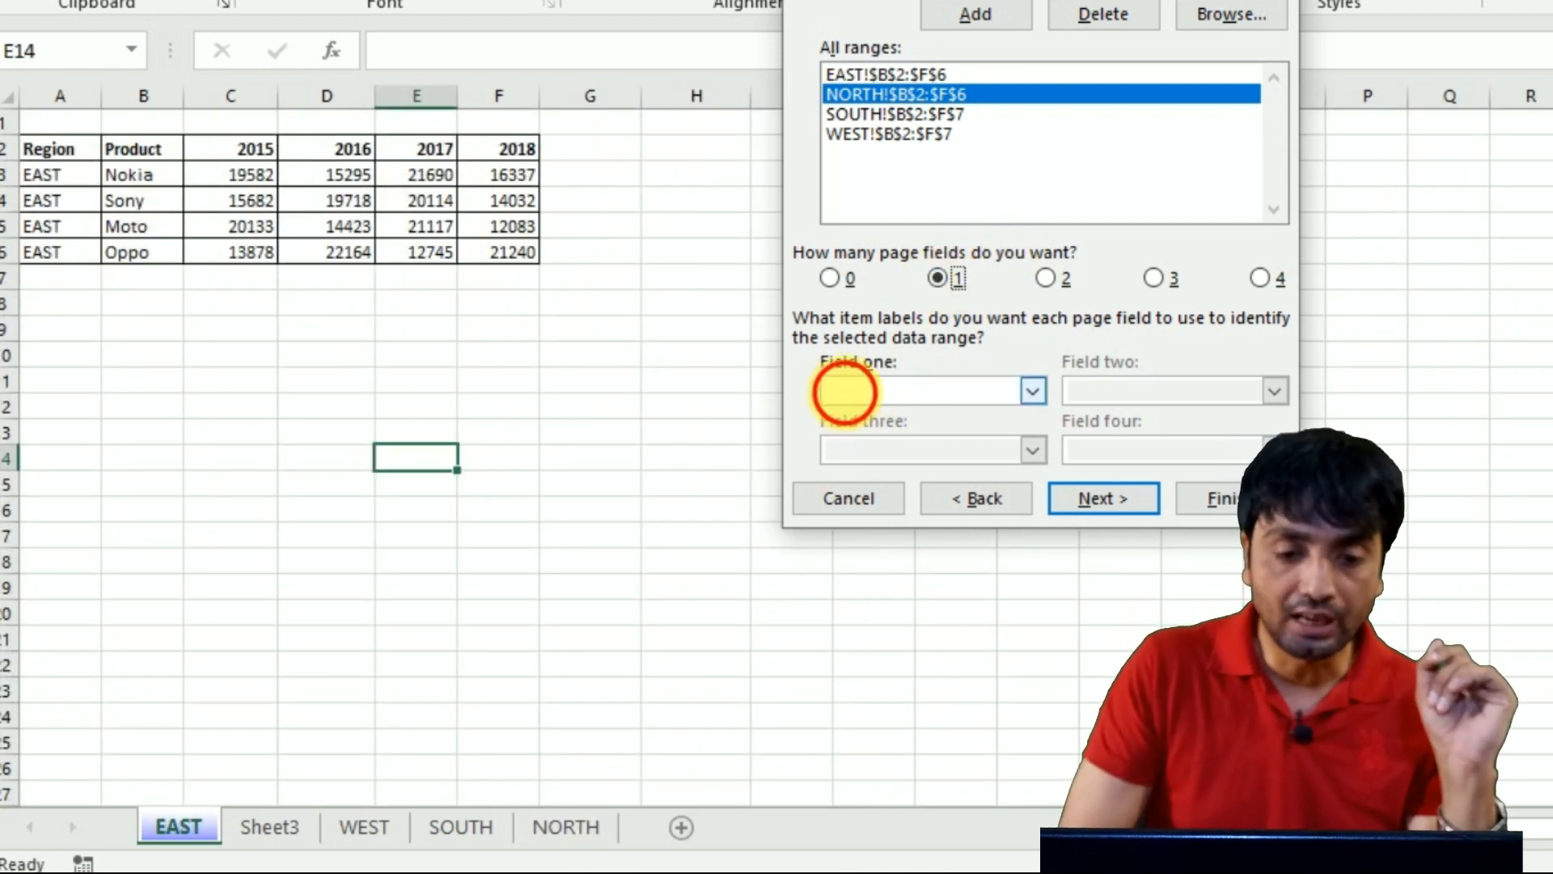
click(842, 390)
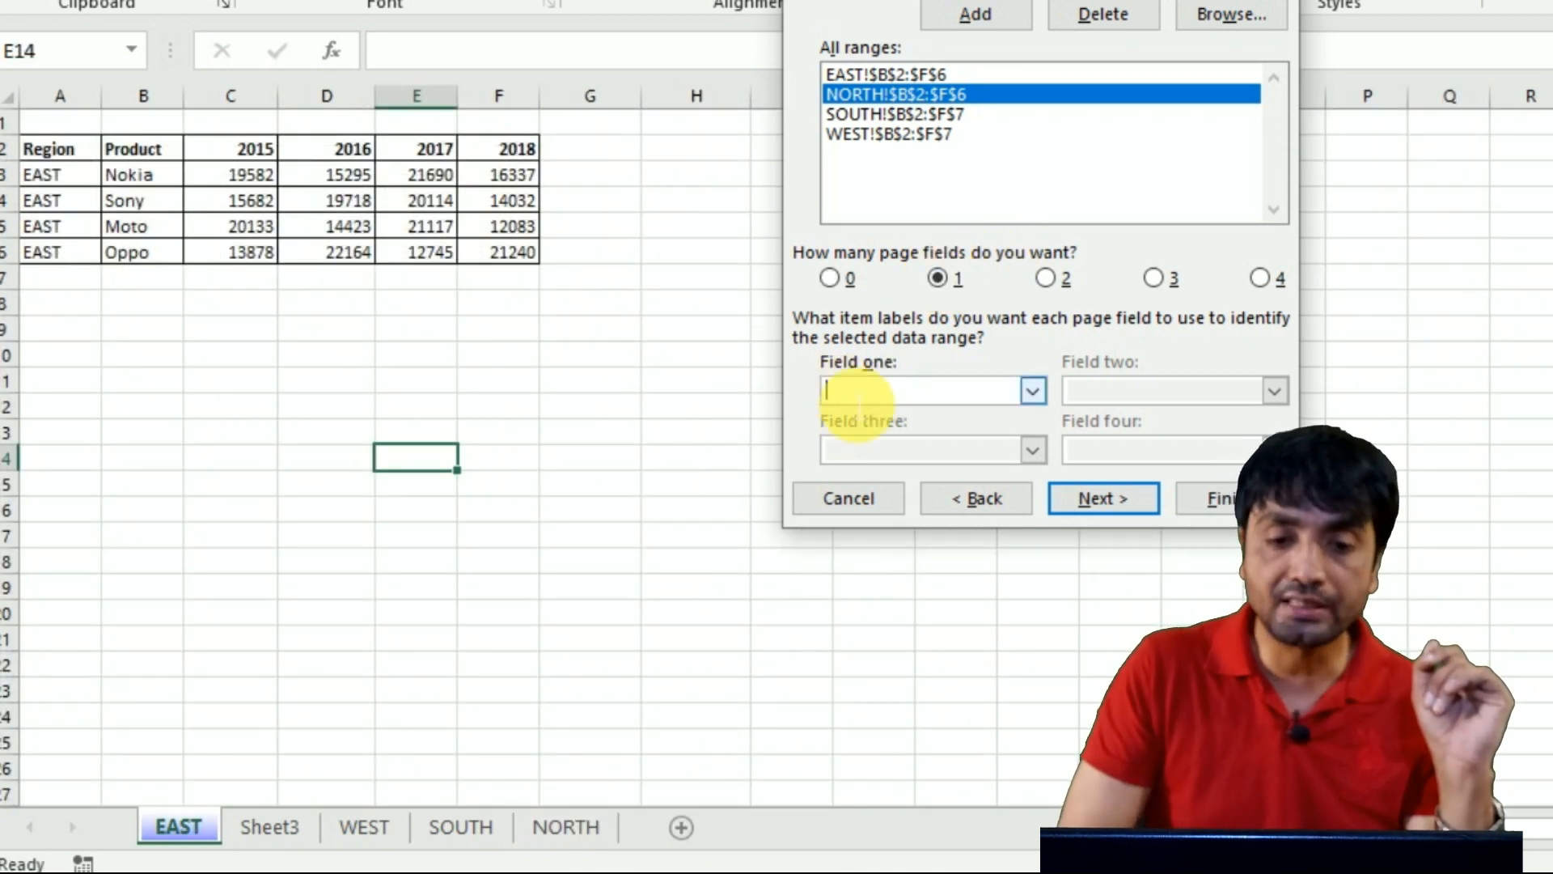
click(858, 72)
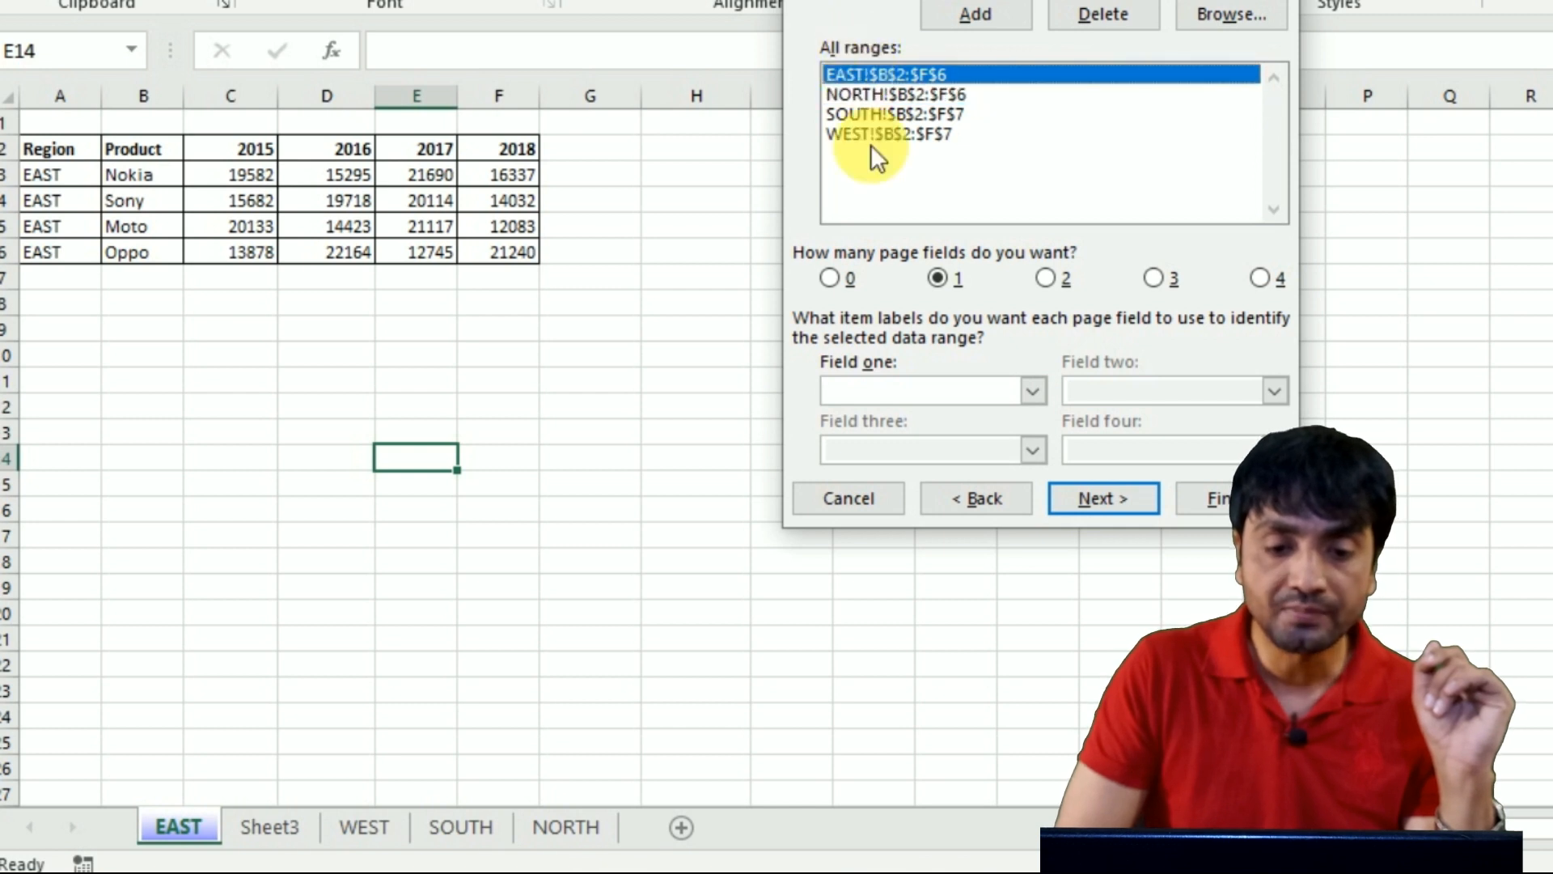
click(852, 401)
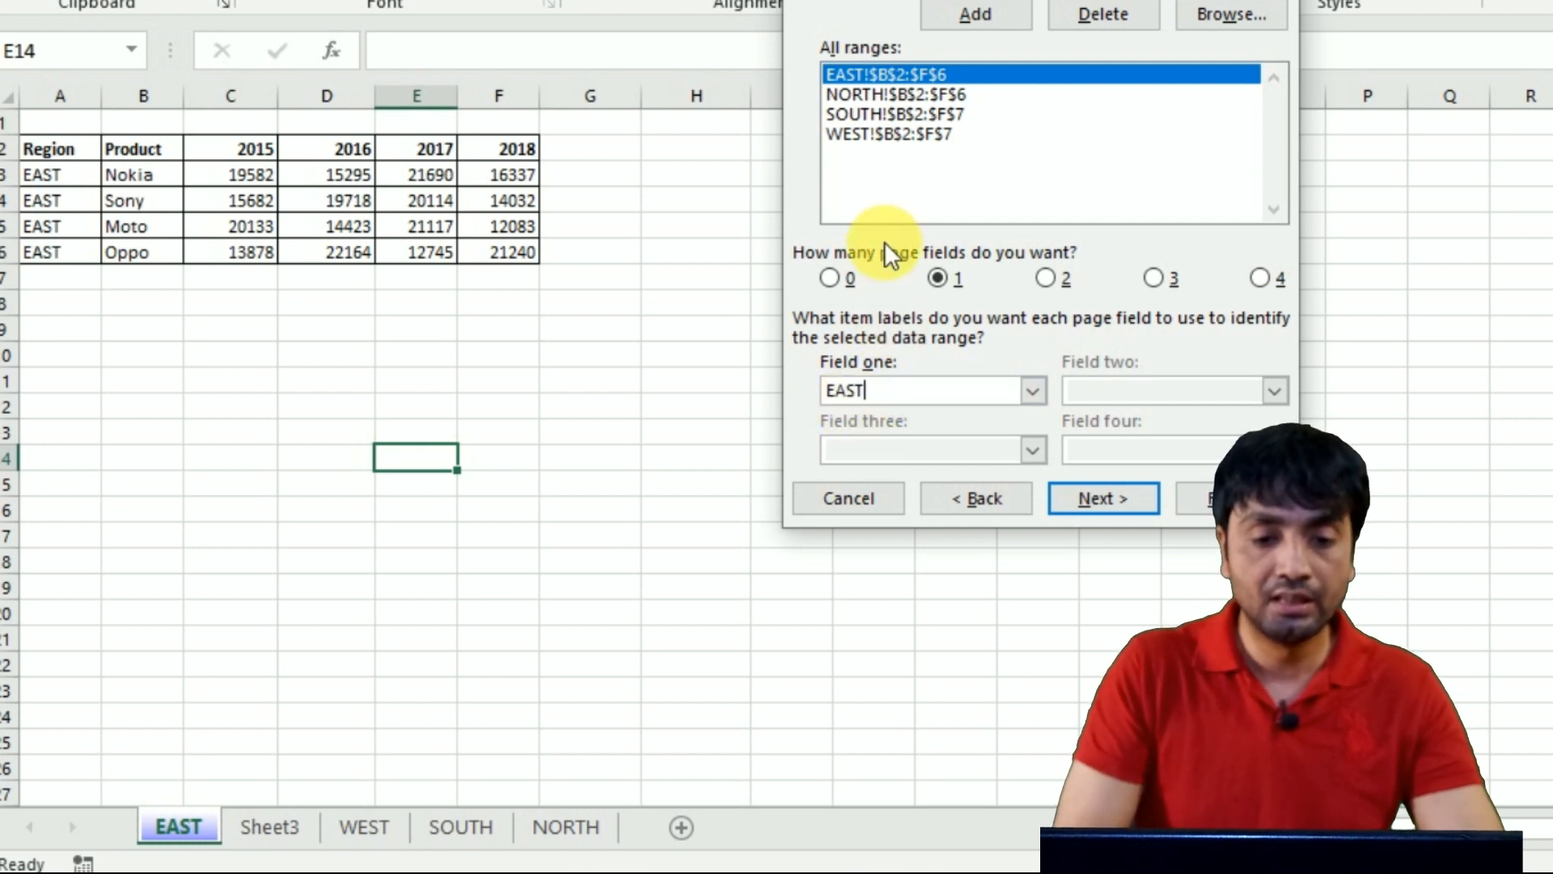
Step: Set the page field's item label to NORTH for the NORTH range and SOUTH for the SOUTH range
click(849, 93)
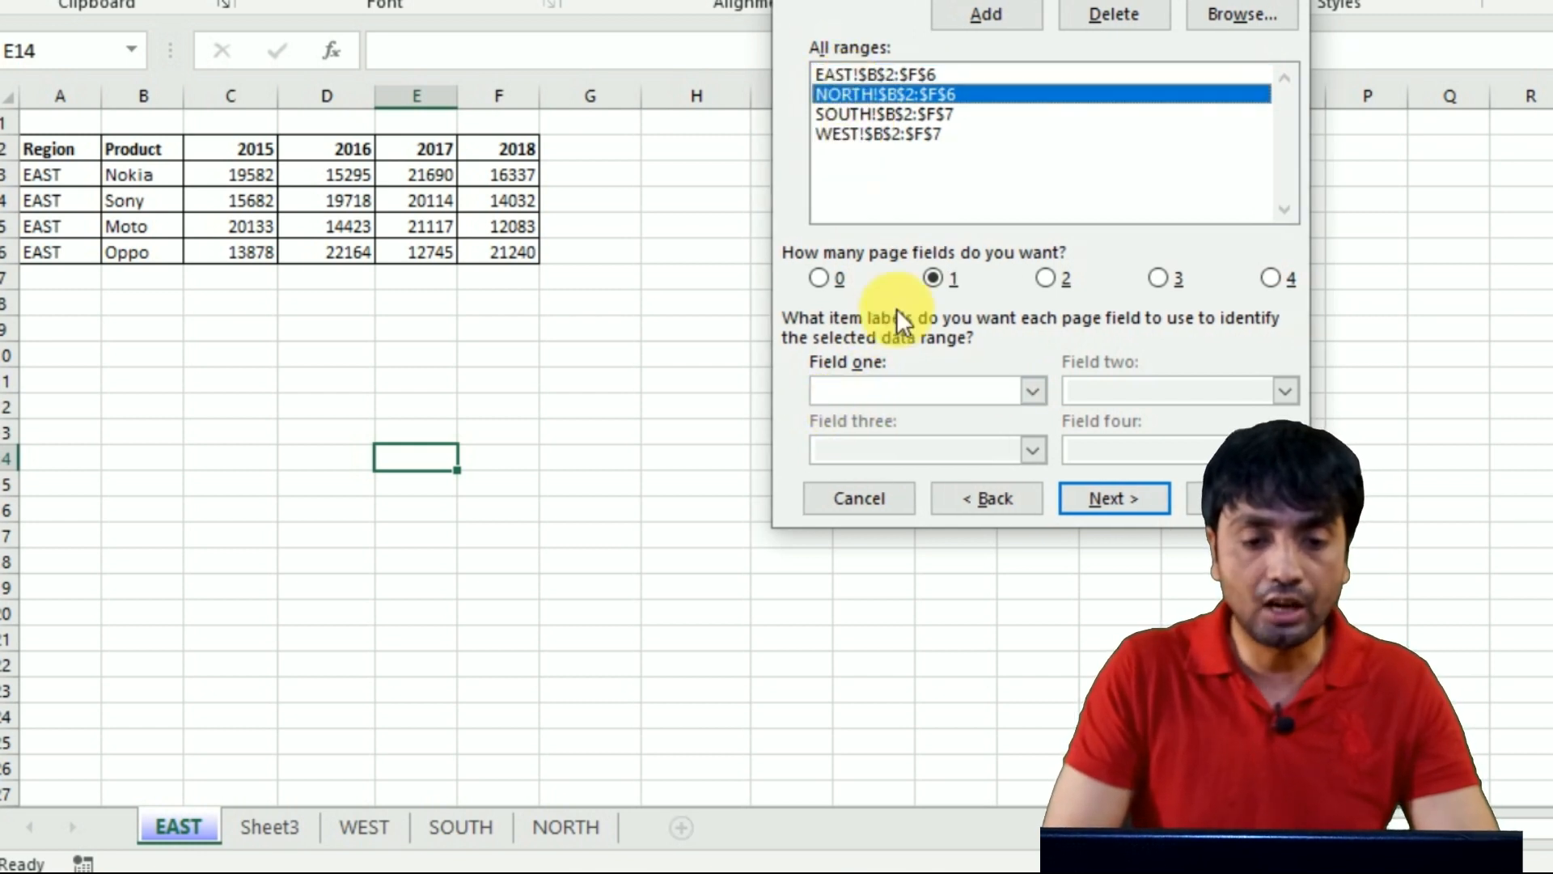
click(850, 397)
text(NORTH)
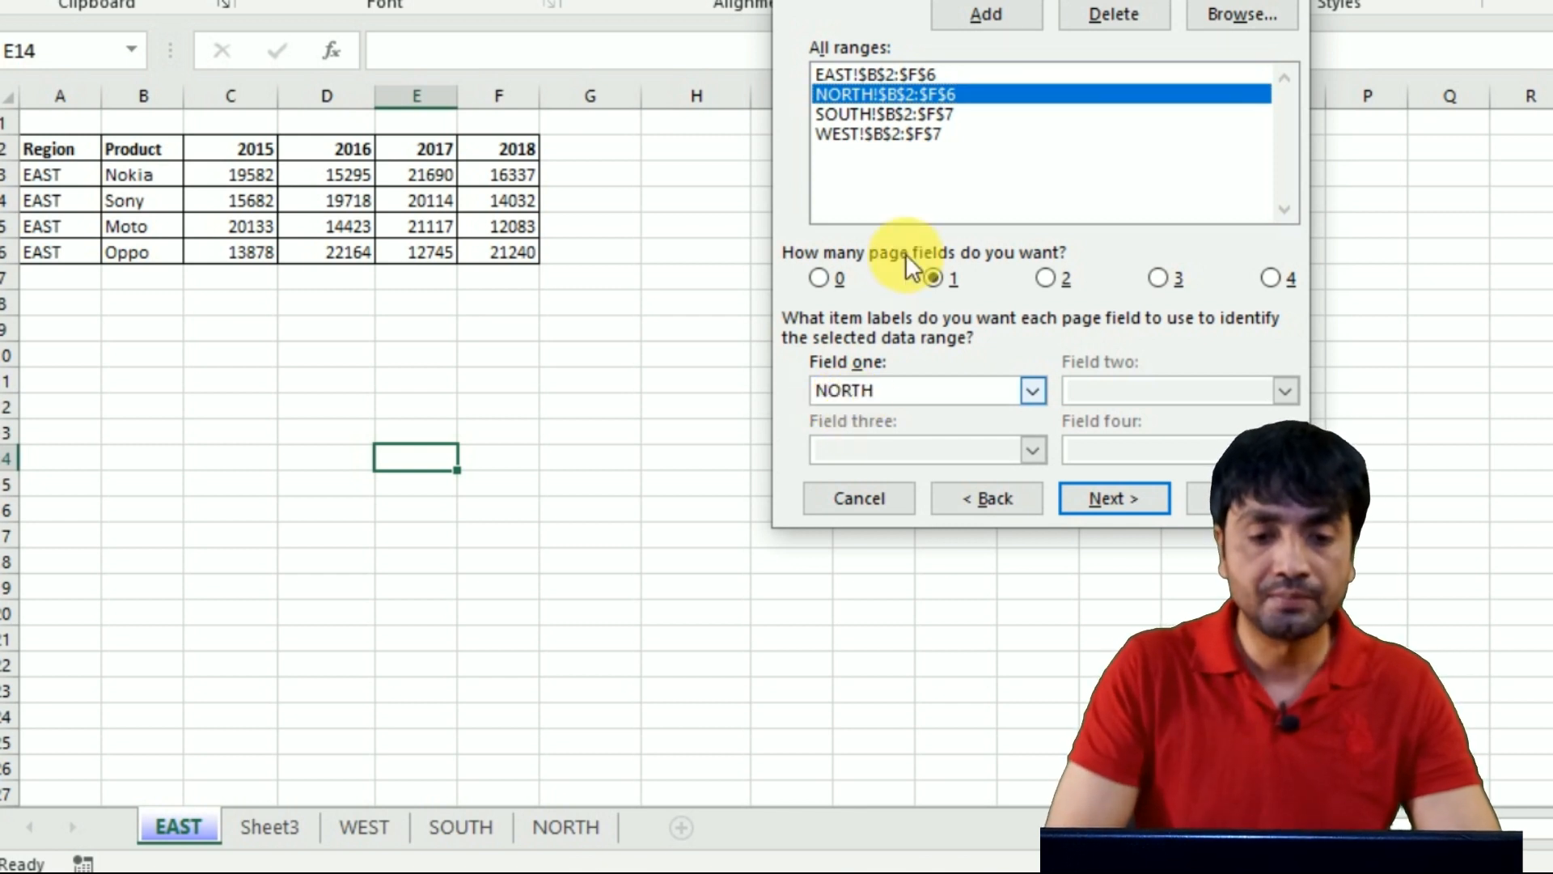
click(840, 113)
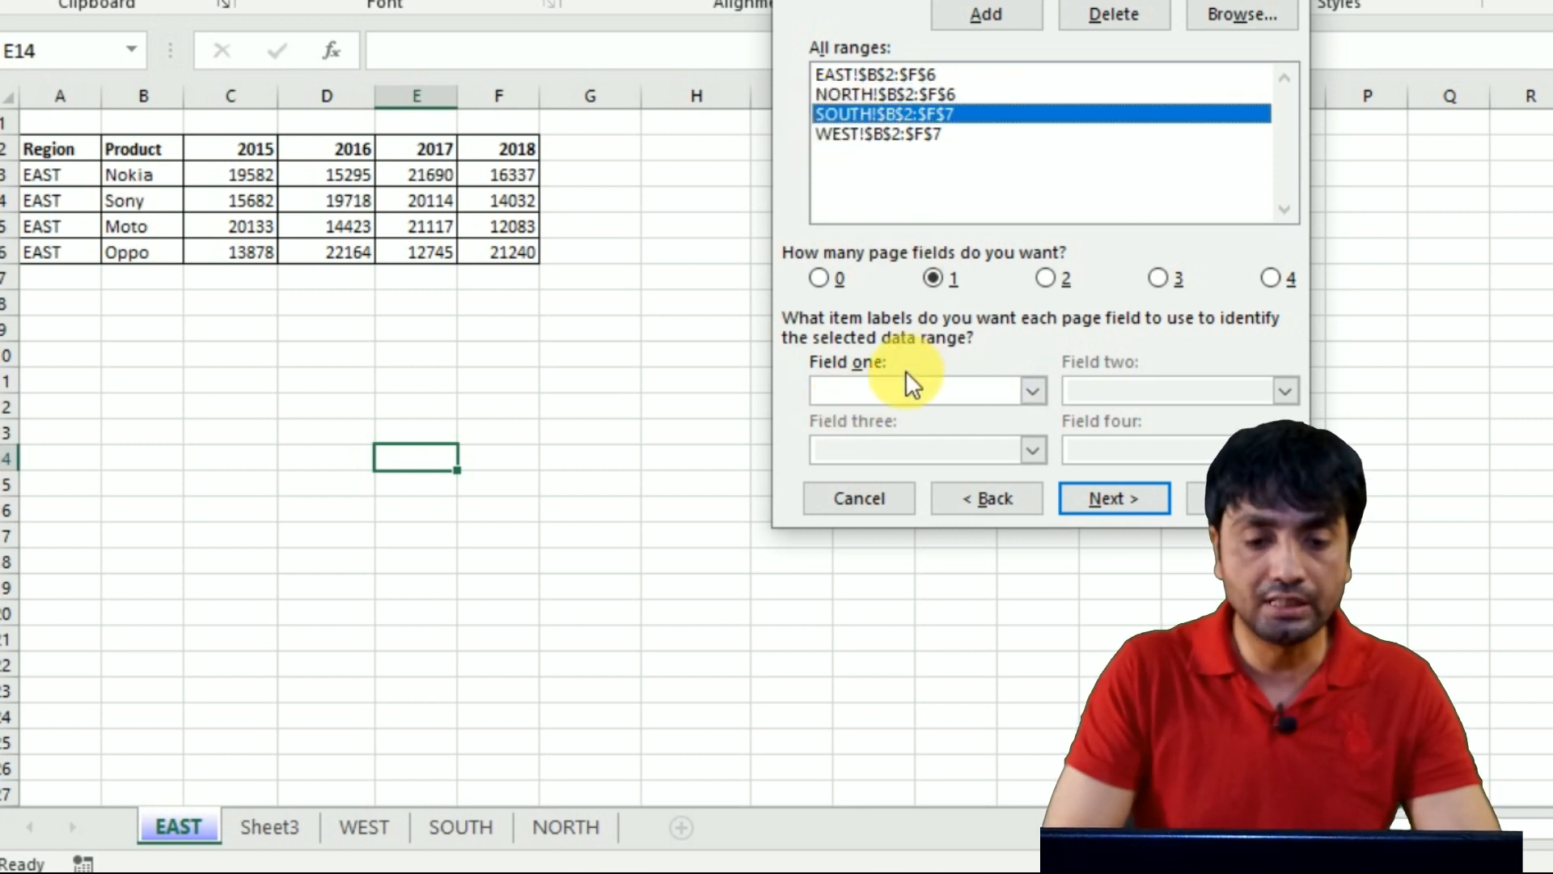
click(877, 403)
text(SOUT)
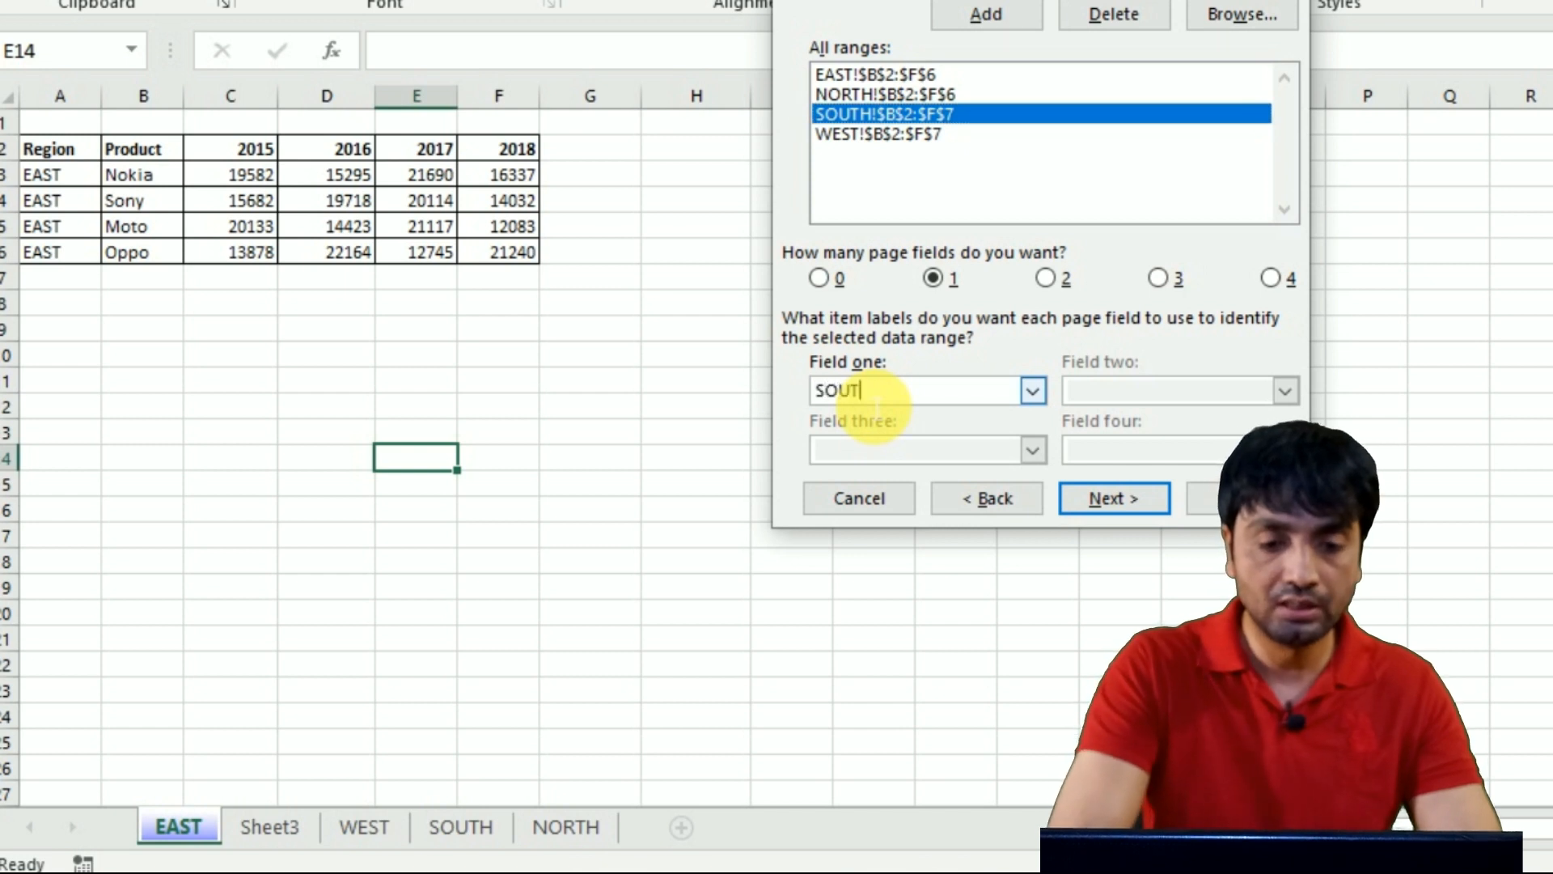
text(H)
Step: Set the page field's item label for the WEST range to WEST
click(898, 132)
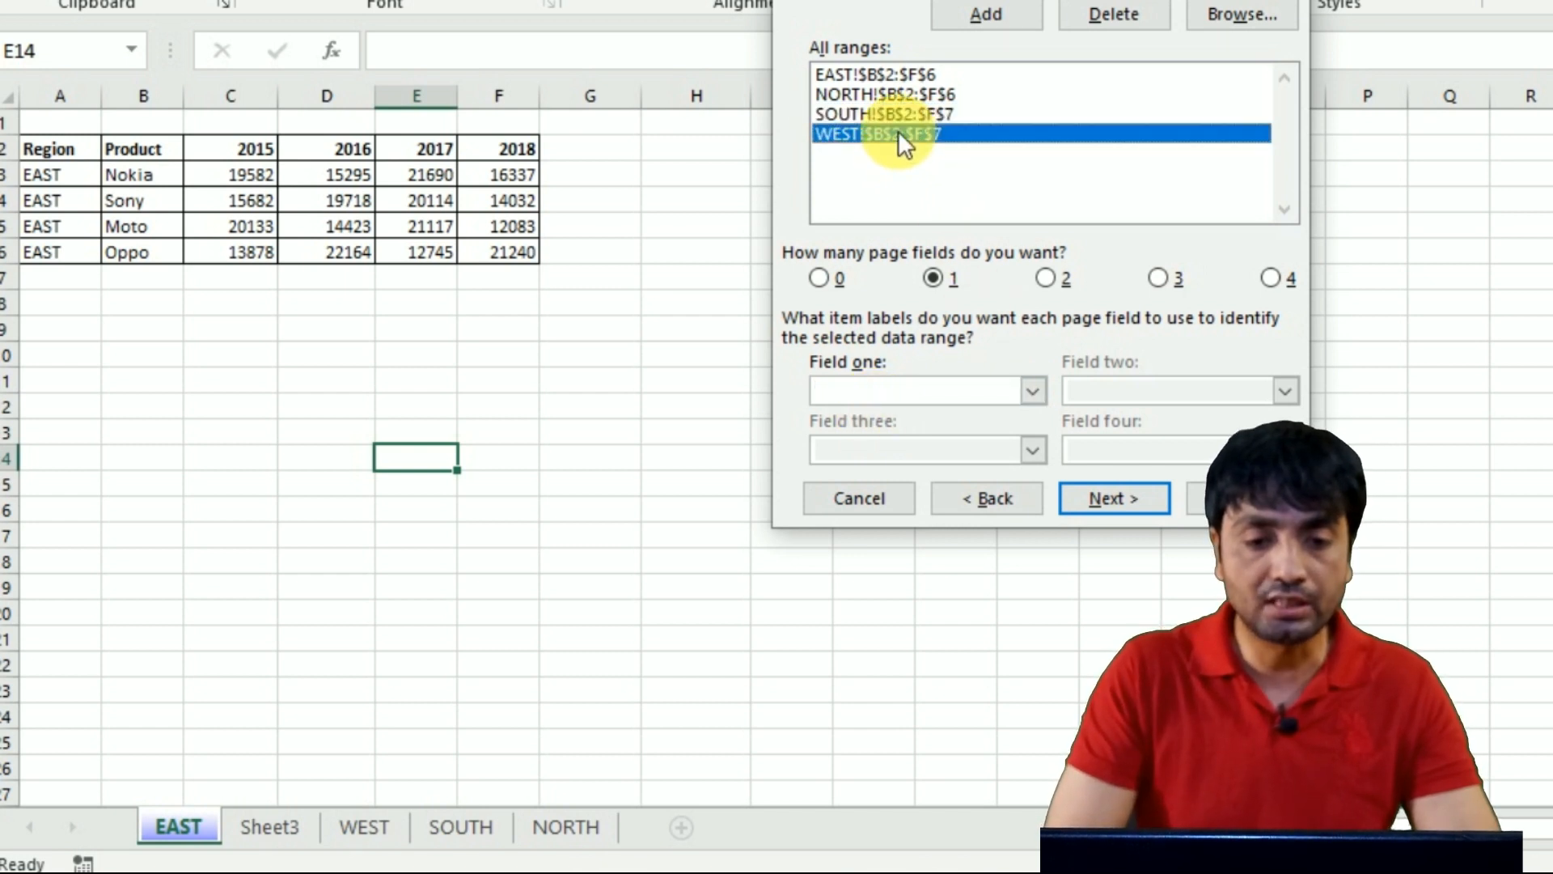
click(877, 404)
text(WEST)
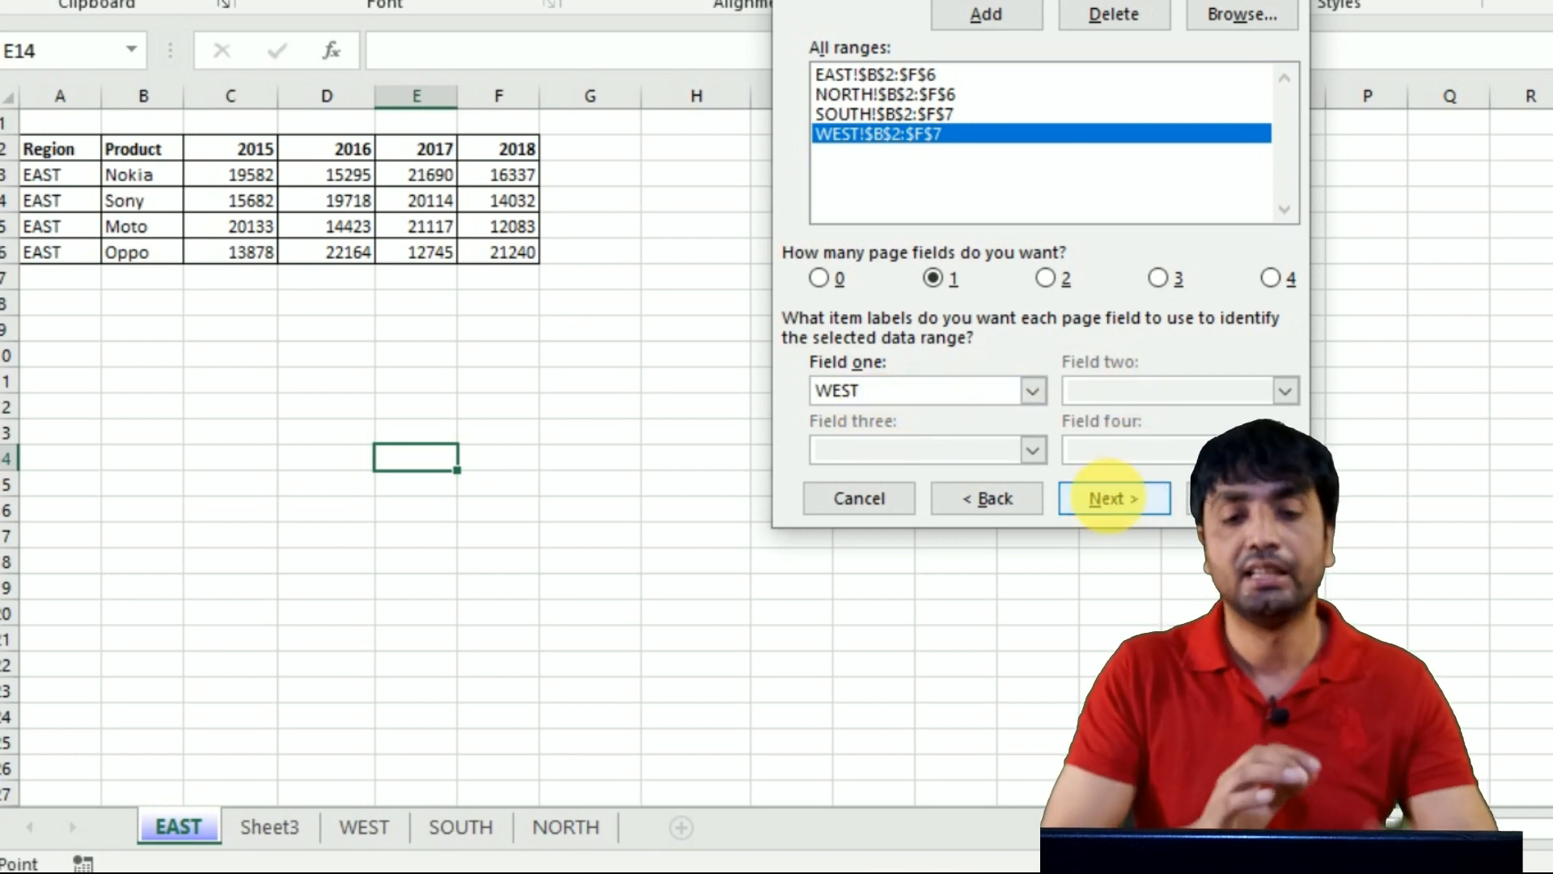
Step: Continue to the report location, choose a new worksheet and create the PivotTable report
click(1109, 495)
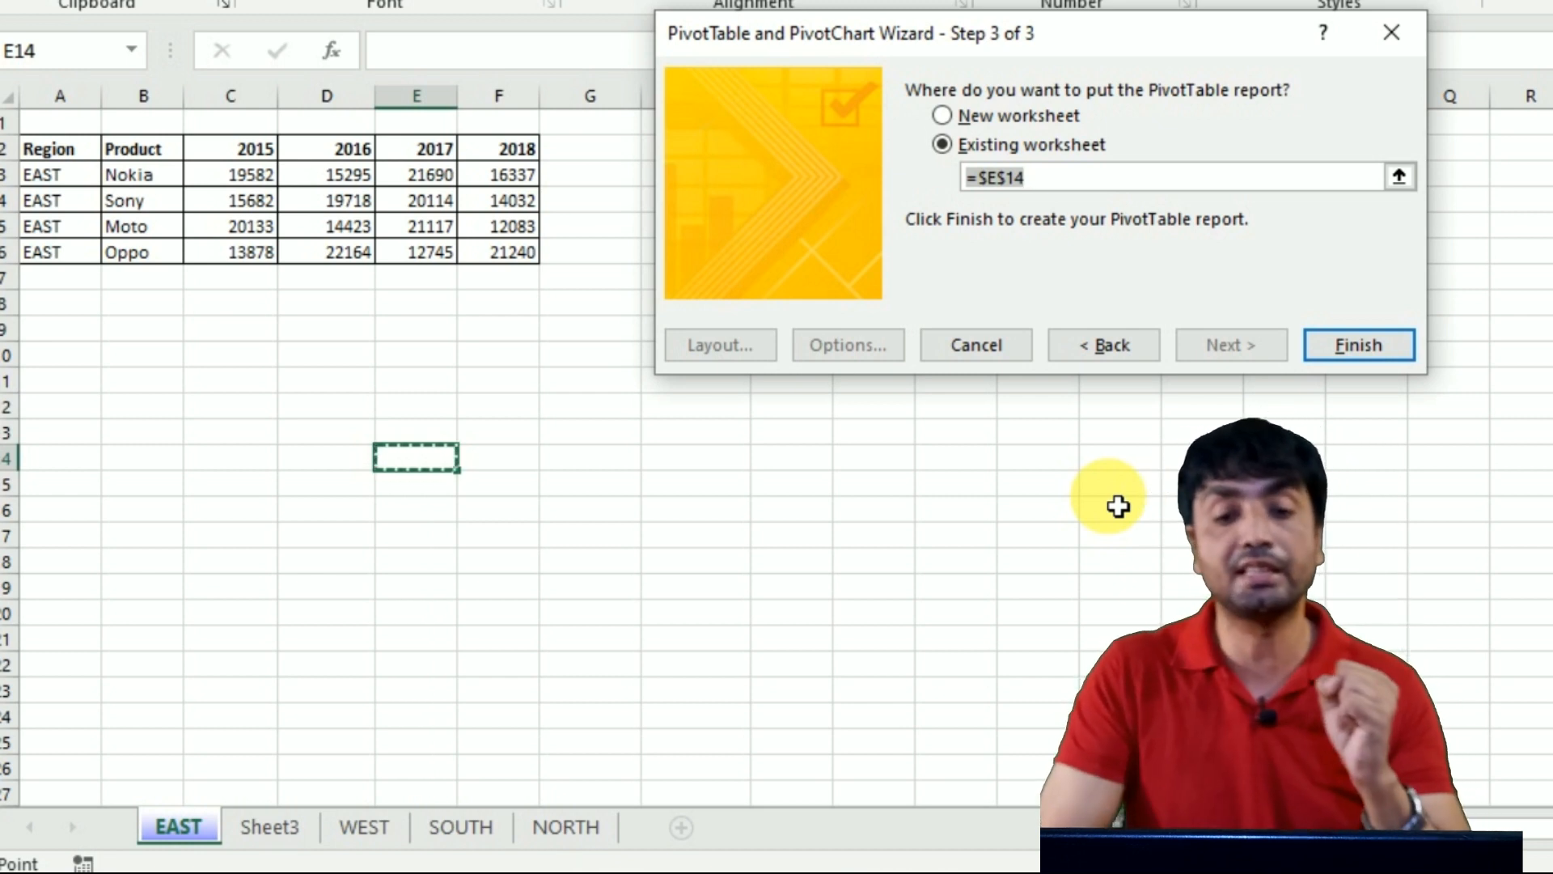
click(973, 111)
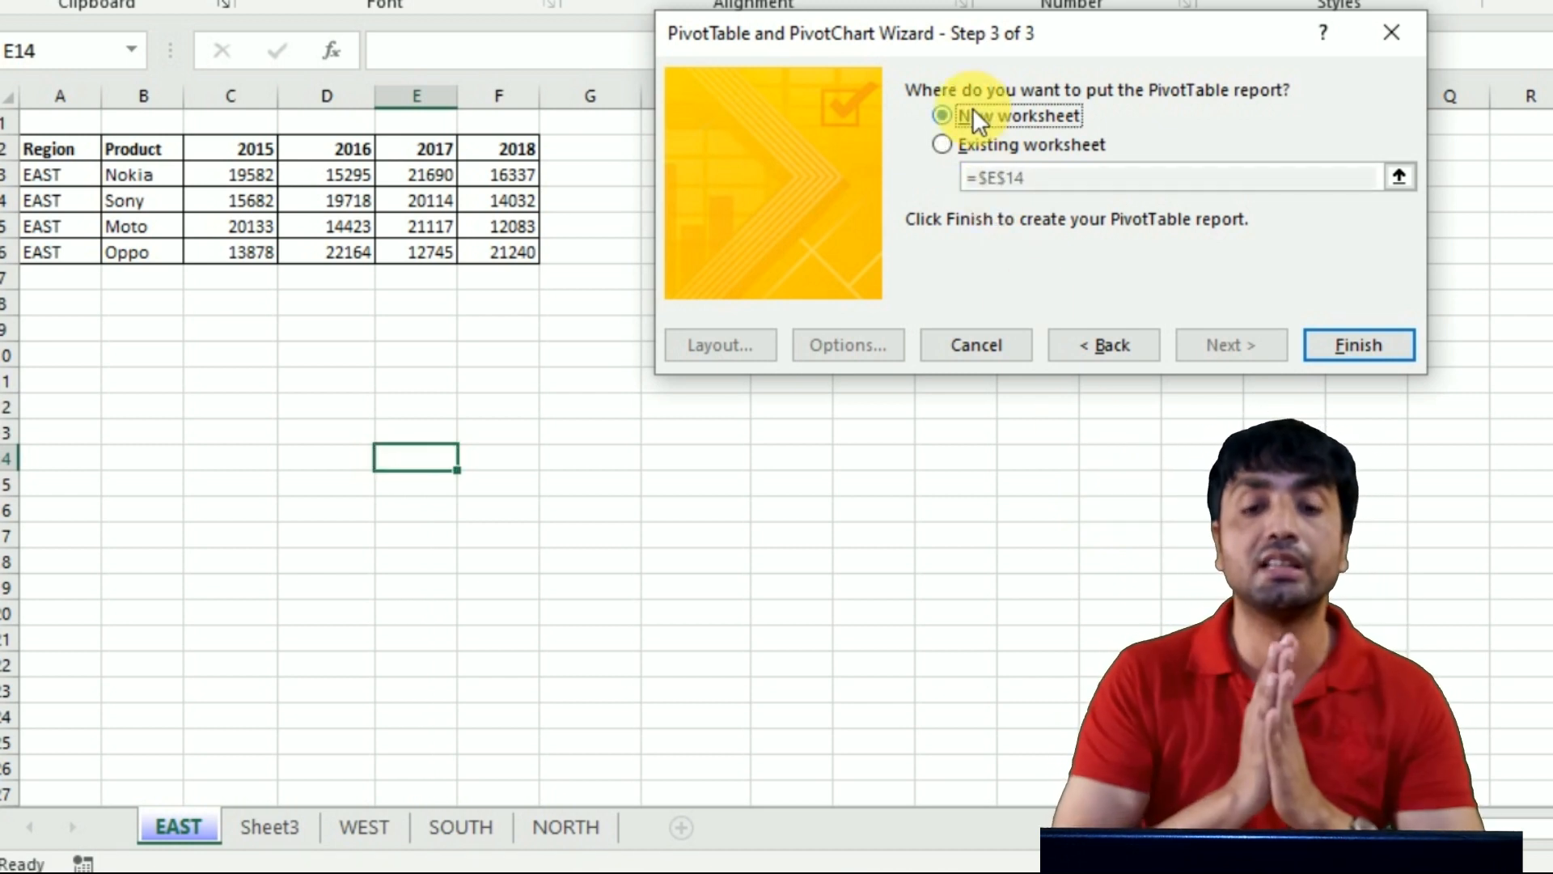
click(1361, 344)
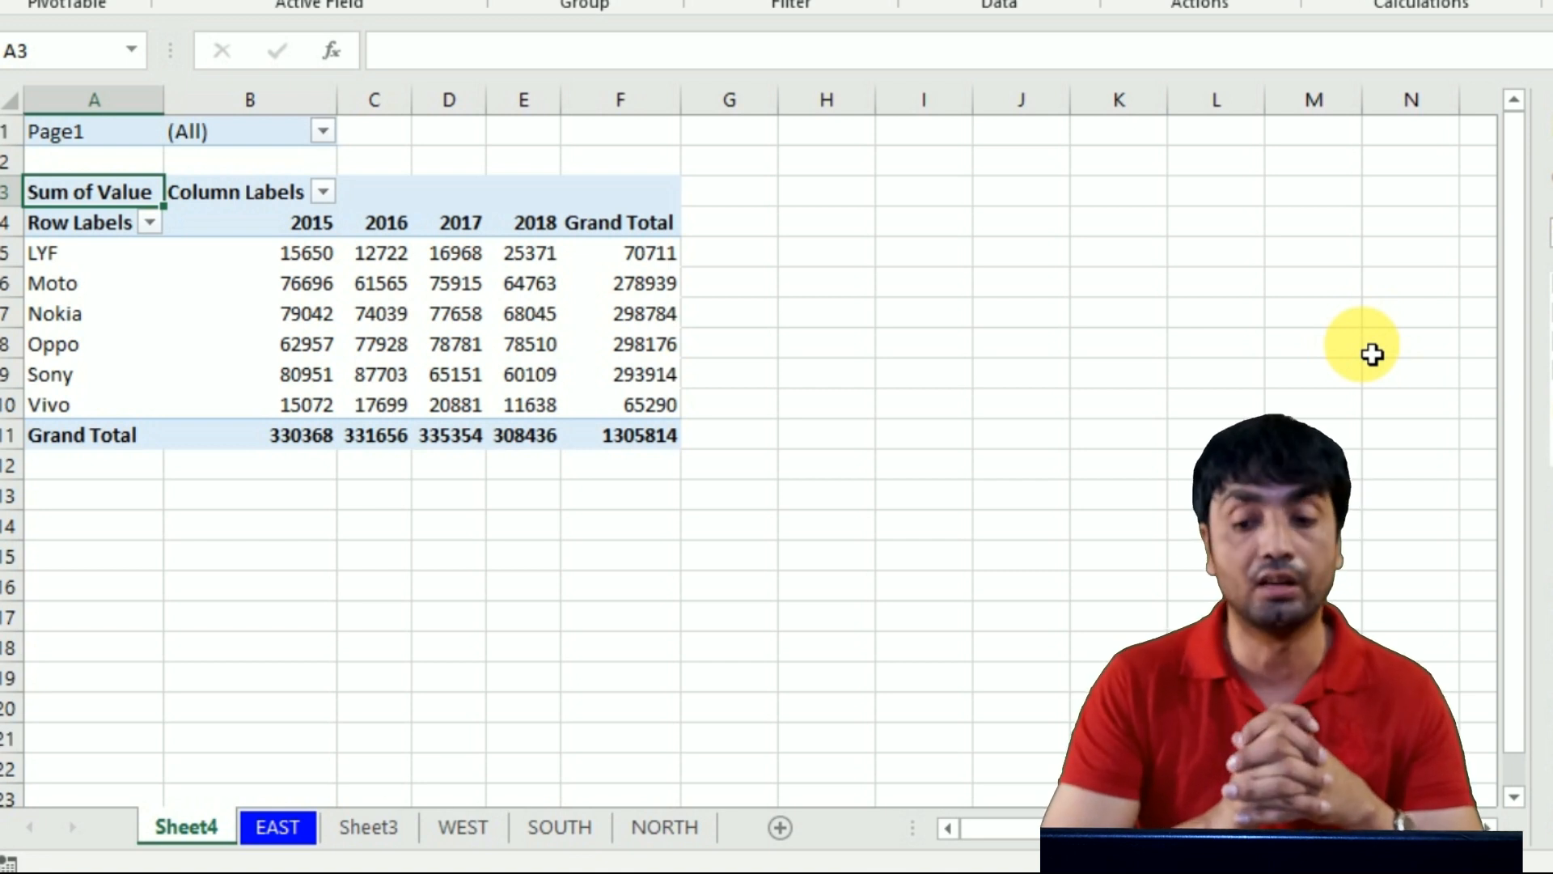
Step: Filter the PivotTable's Page1 field to EAST, and switch the filter to WEST
click(323, 131)
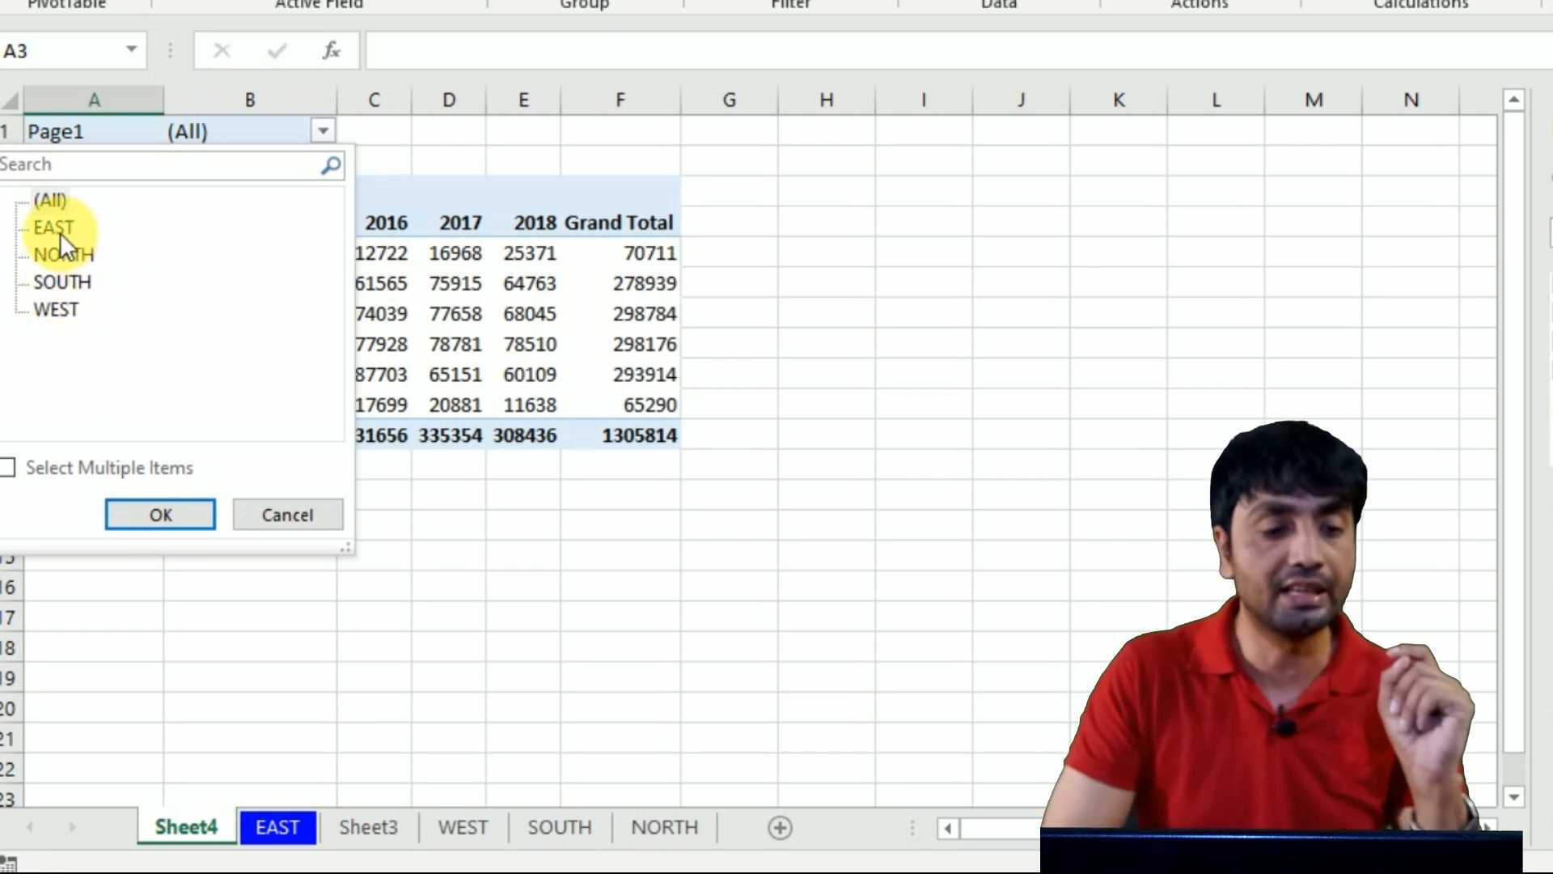
click(201, 515)
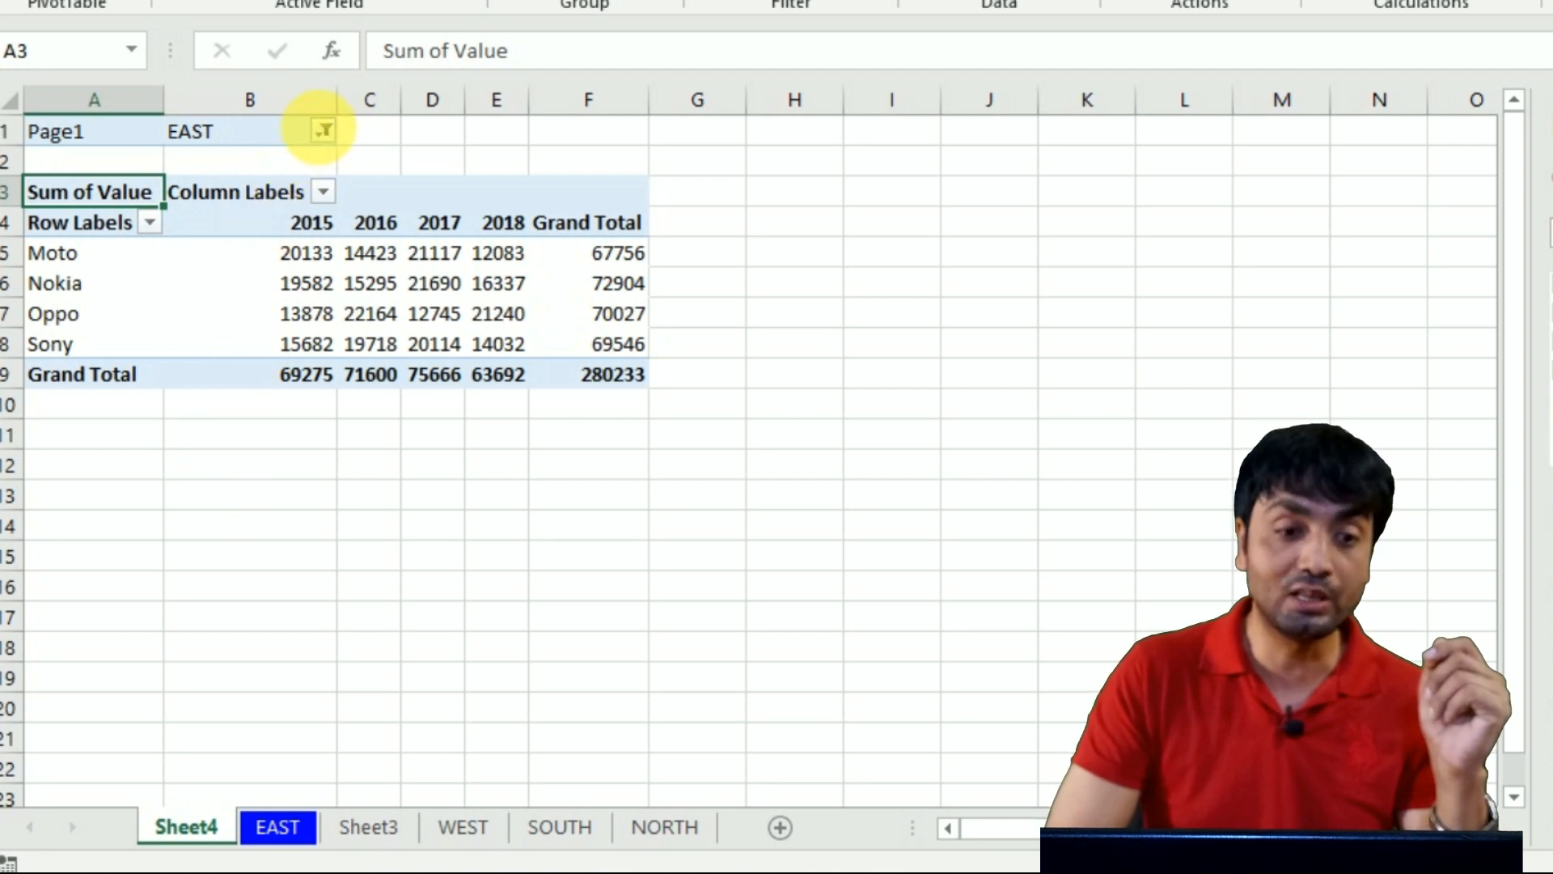
click(322, 130)
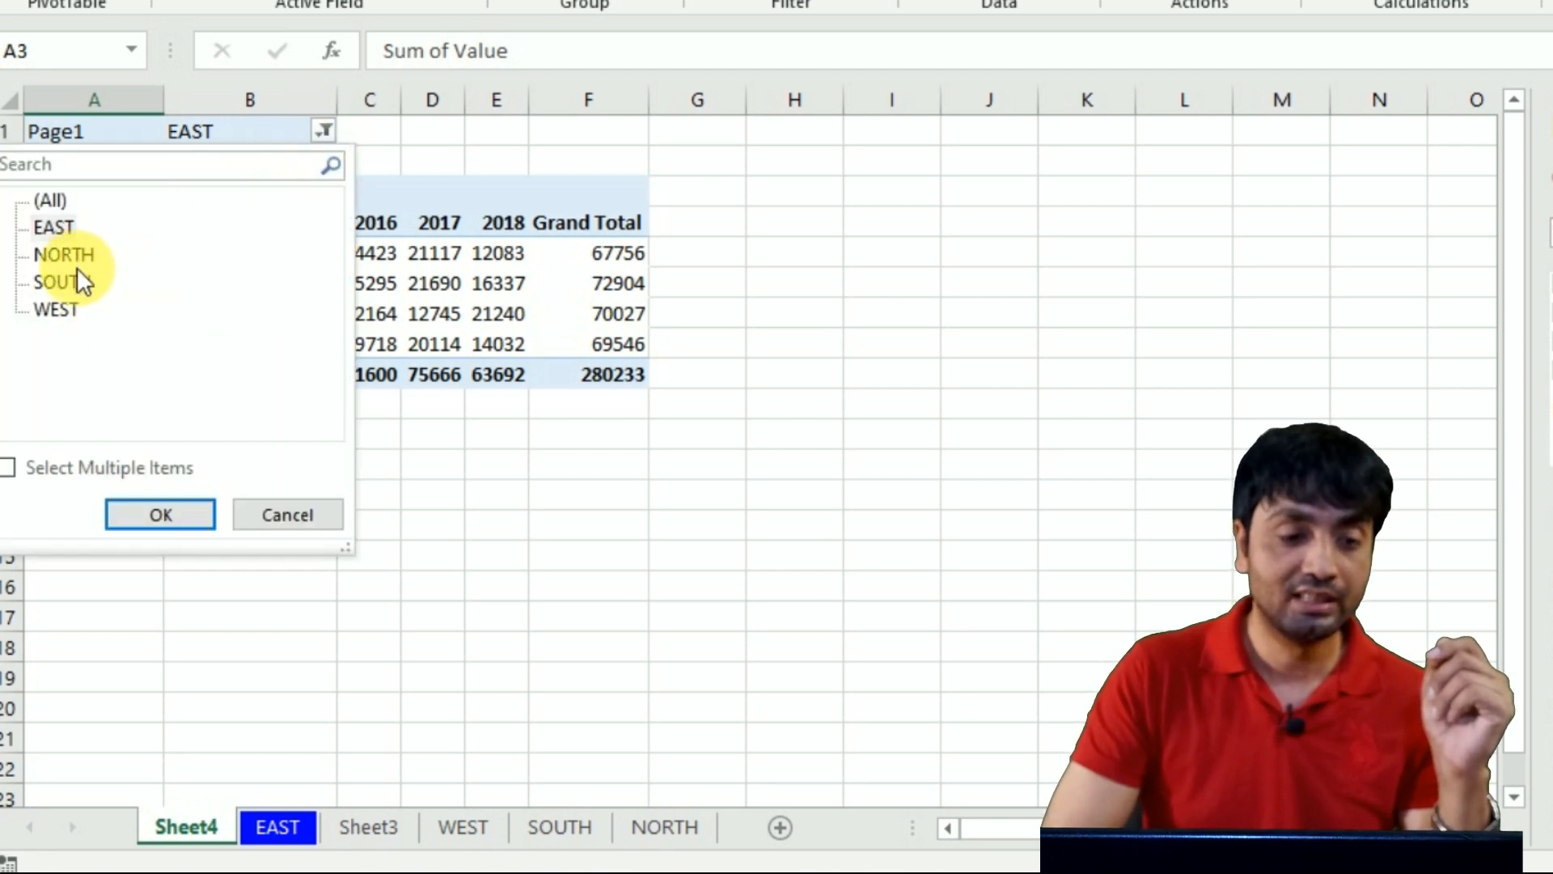
click(60, 308)
click(172, 510)
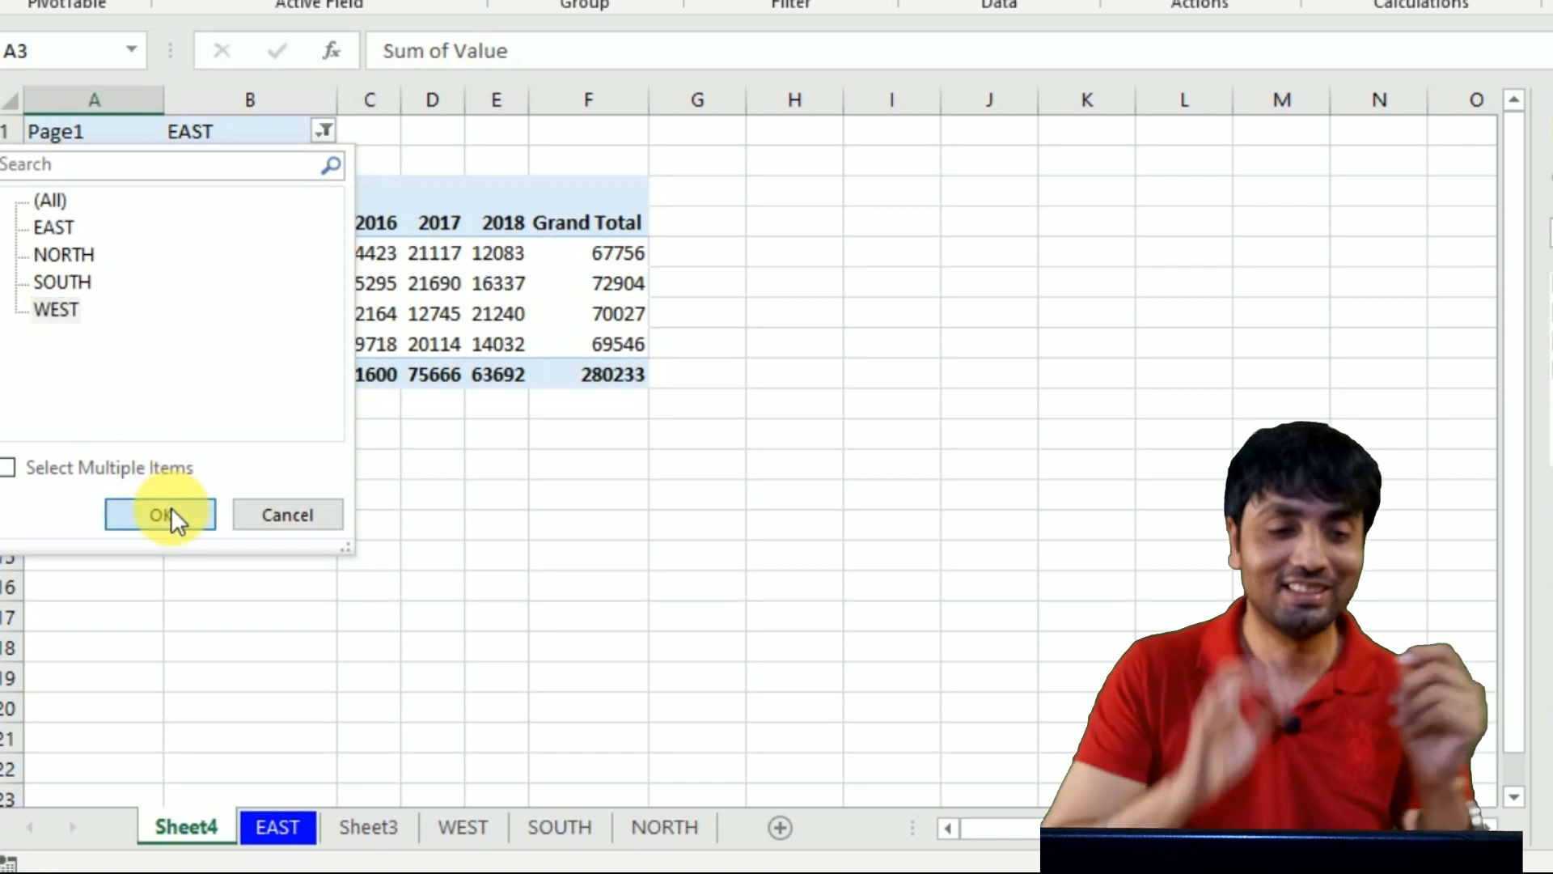
Step: Reset the Page1 filter to (All)
click(314, 134)
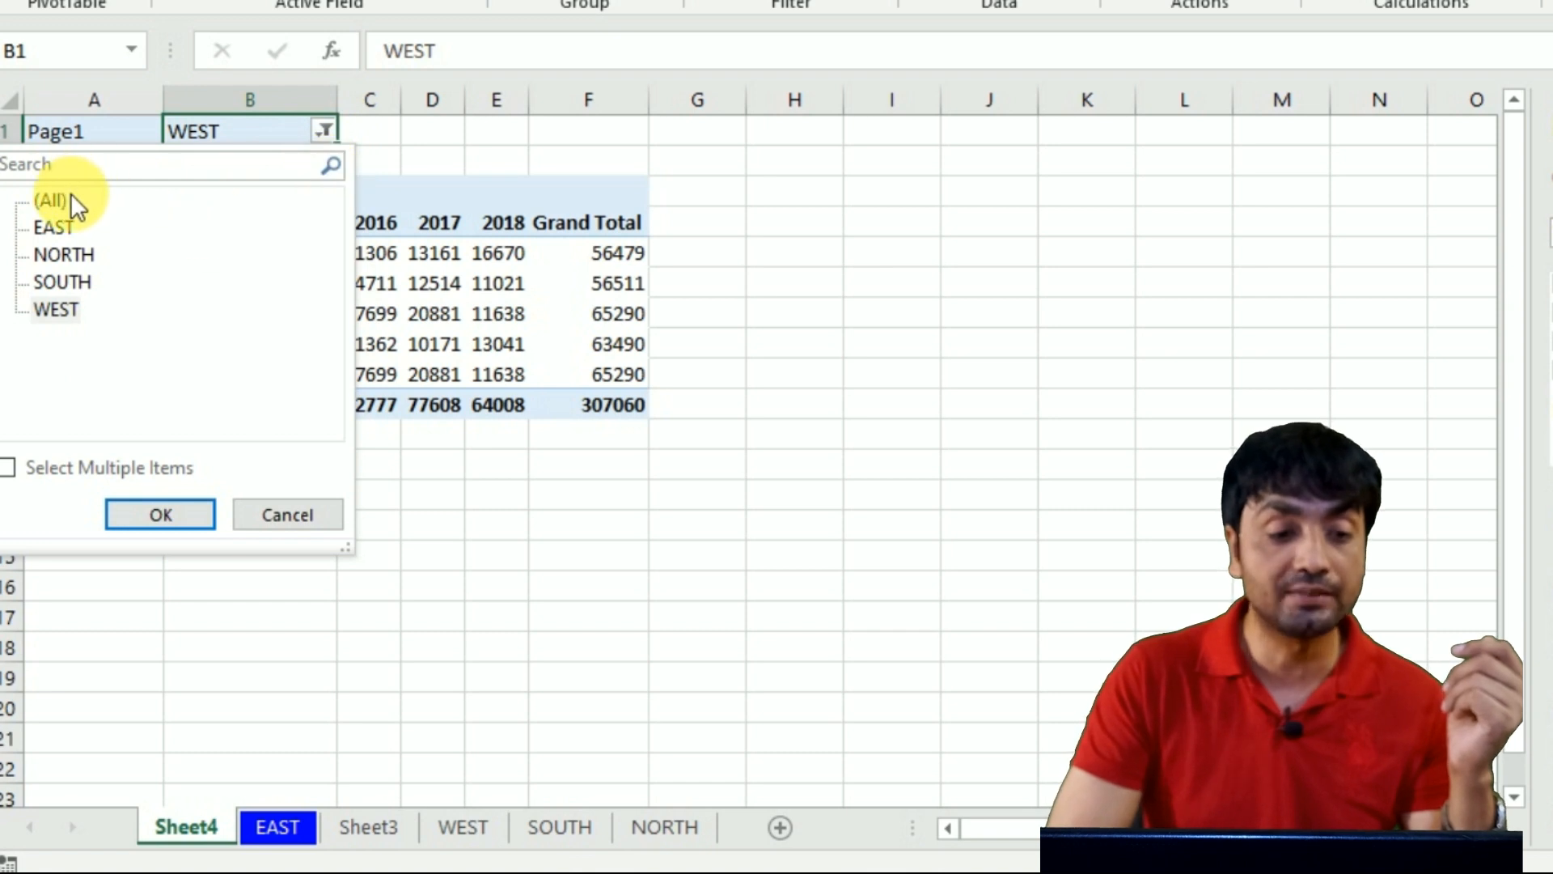
click(42, 202)
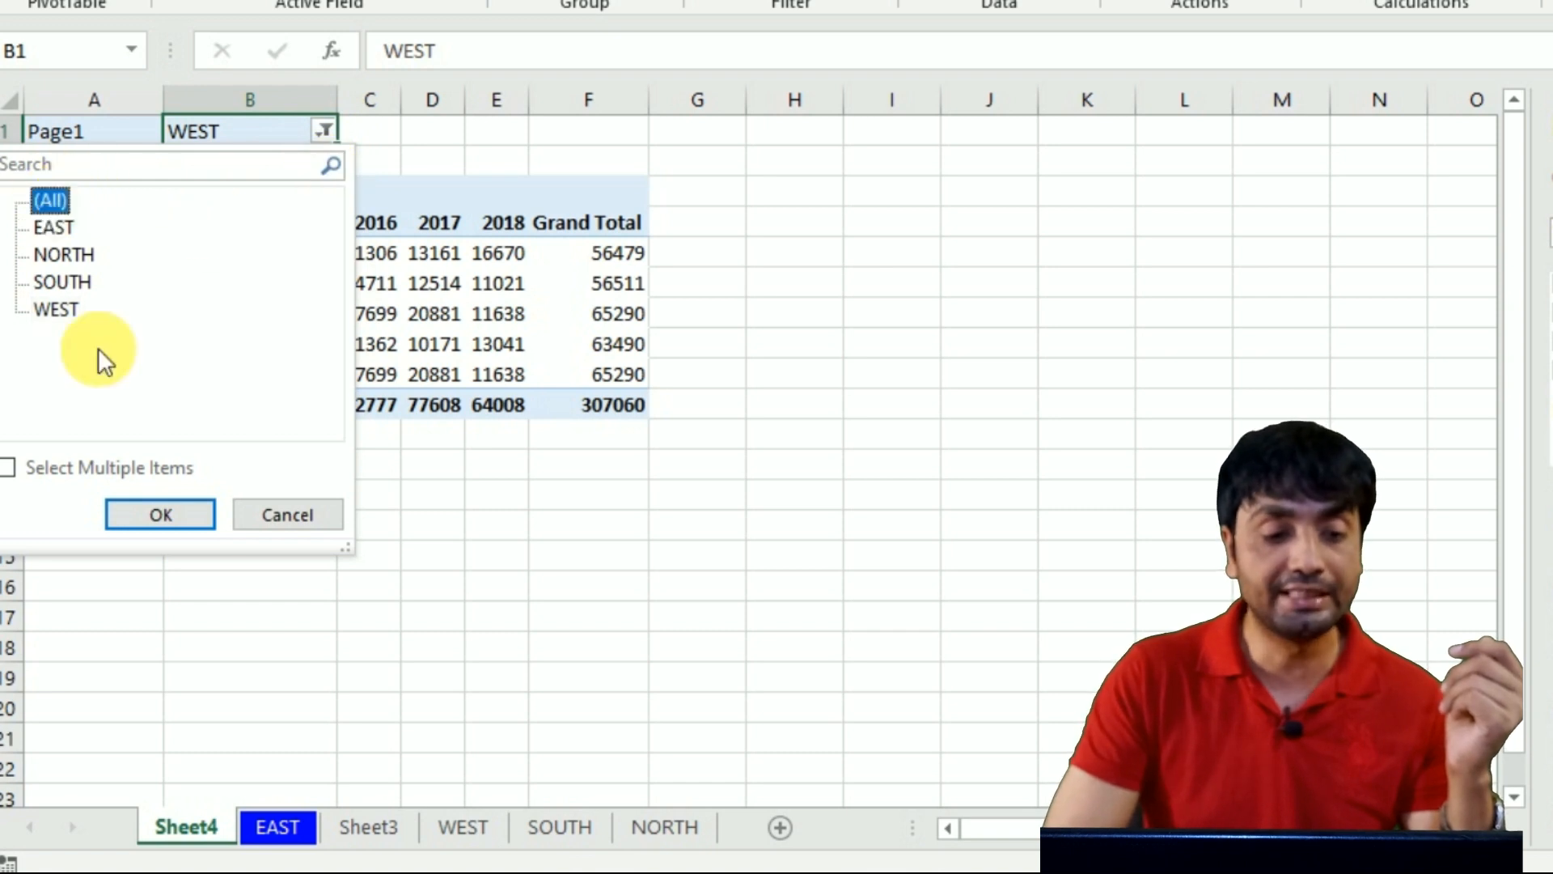
click(172, 516)
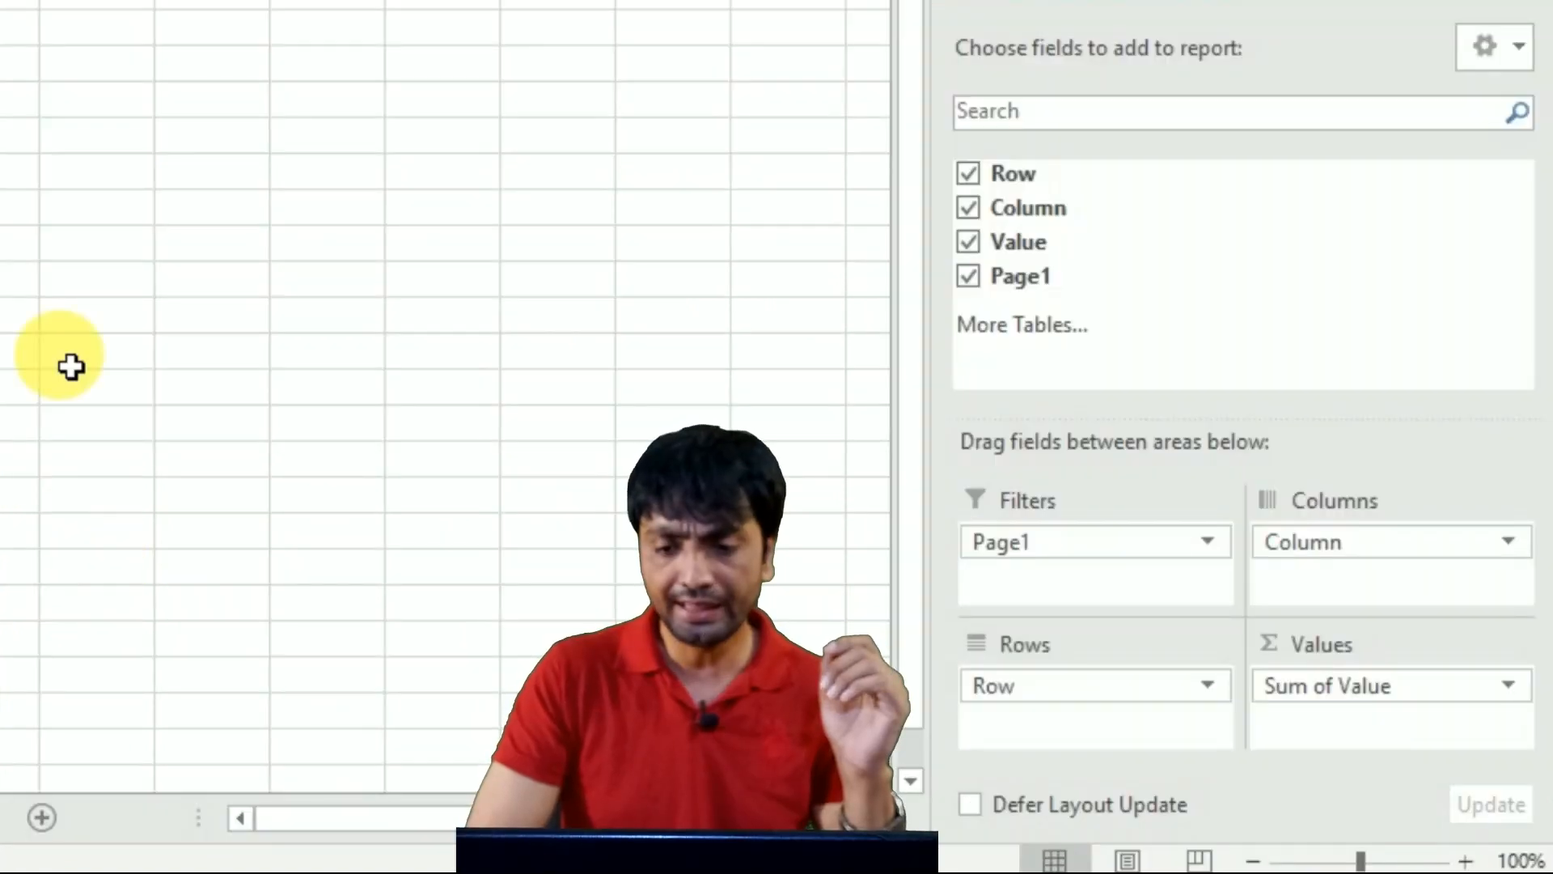
Step: Remove the Page1, Column and Row fields from the PivotTable layout, leaving only Sum of Value
drag(1026, 556, 558, 486)
drag(1406, 566, 681, 396)
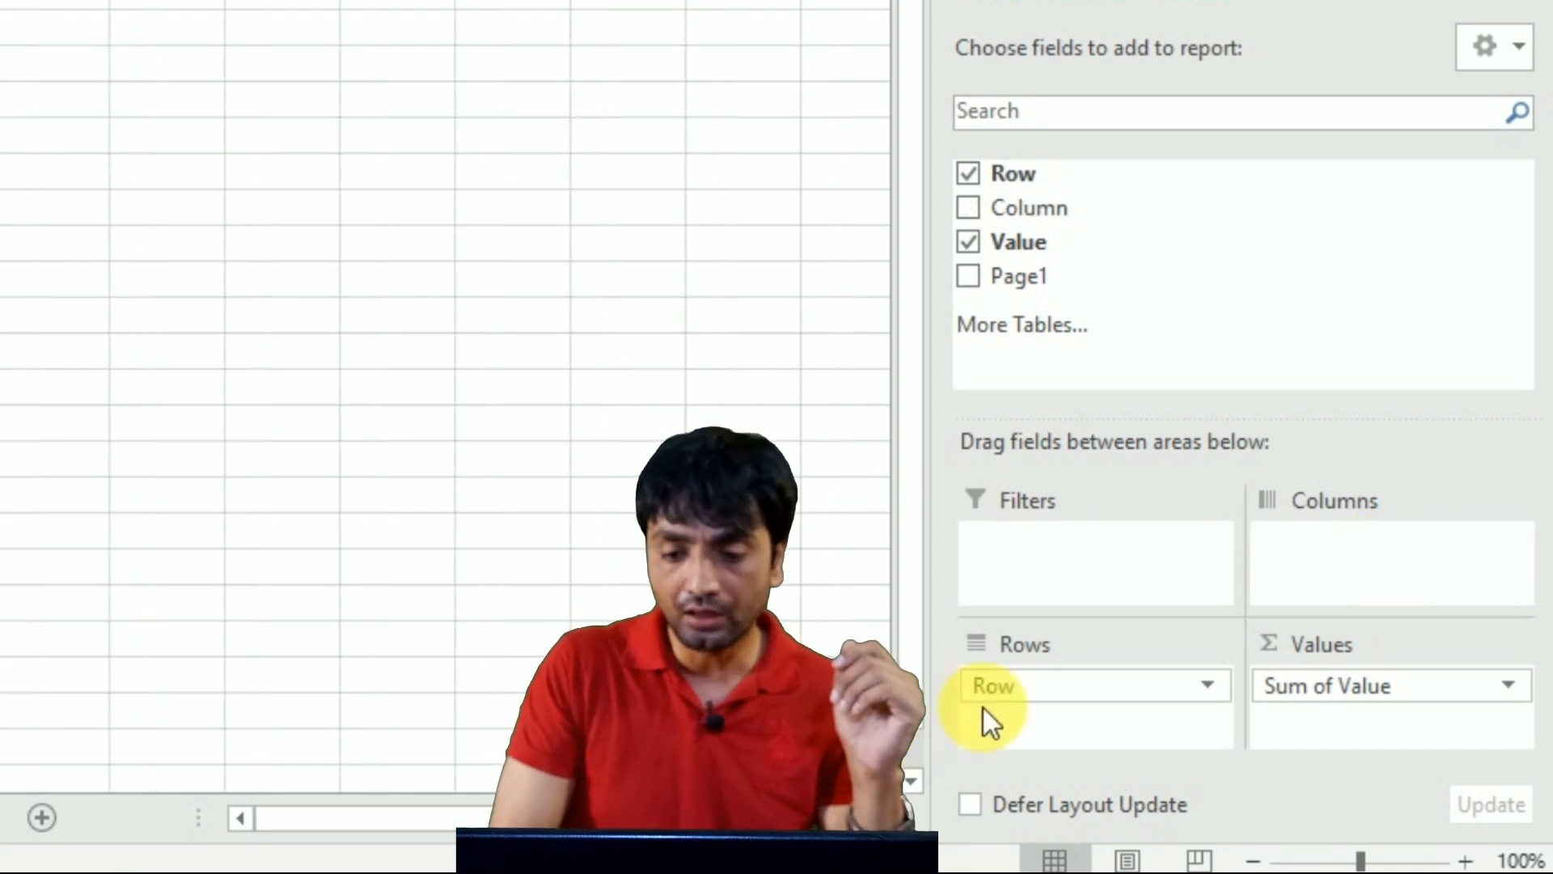
drag(1028, 708, 420, 403)
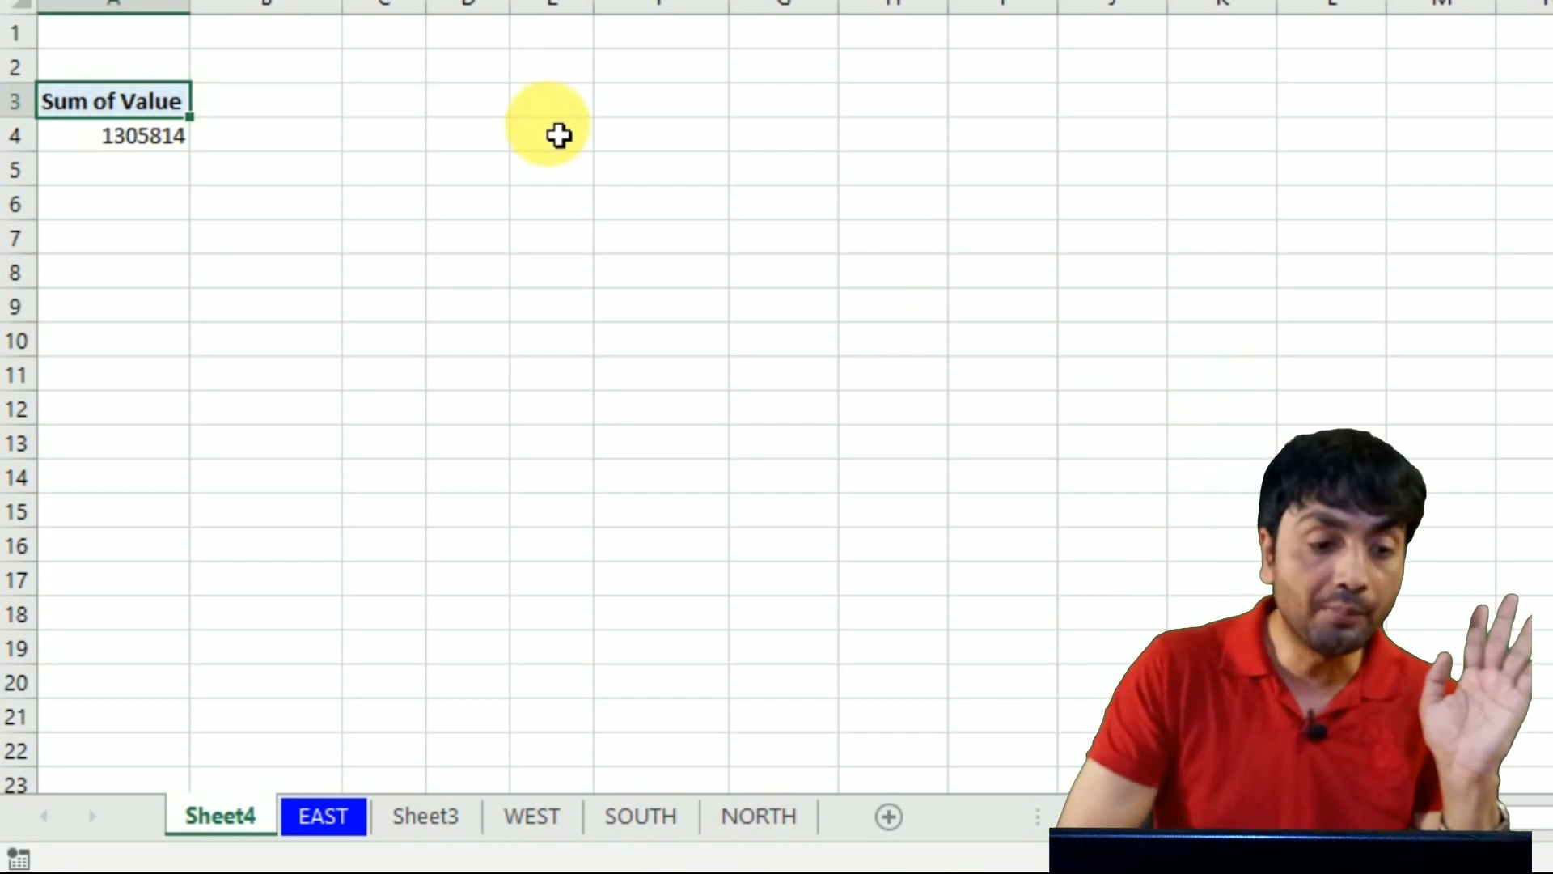
Step: Drill down into the Sum of Value total in cell A4 to list its source records on a new sheet
click(156, 147)
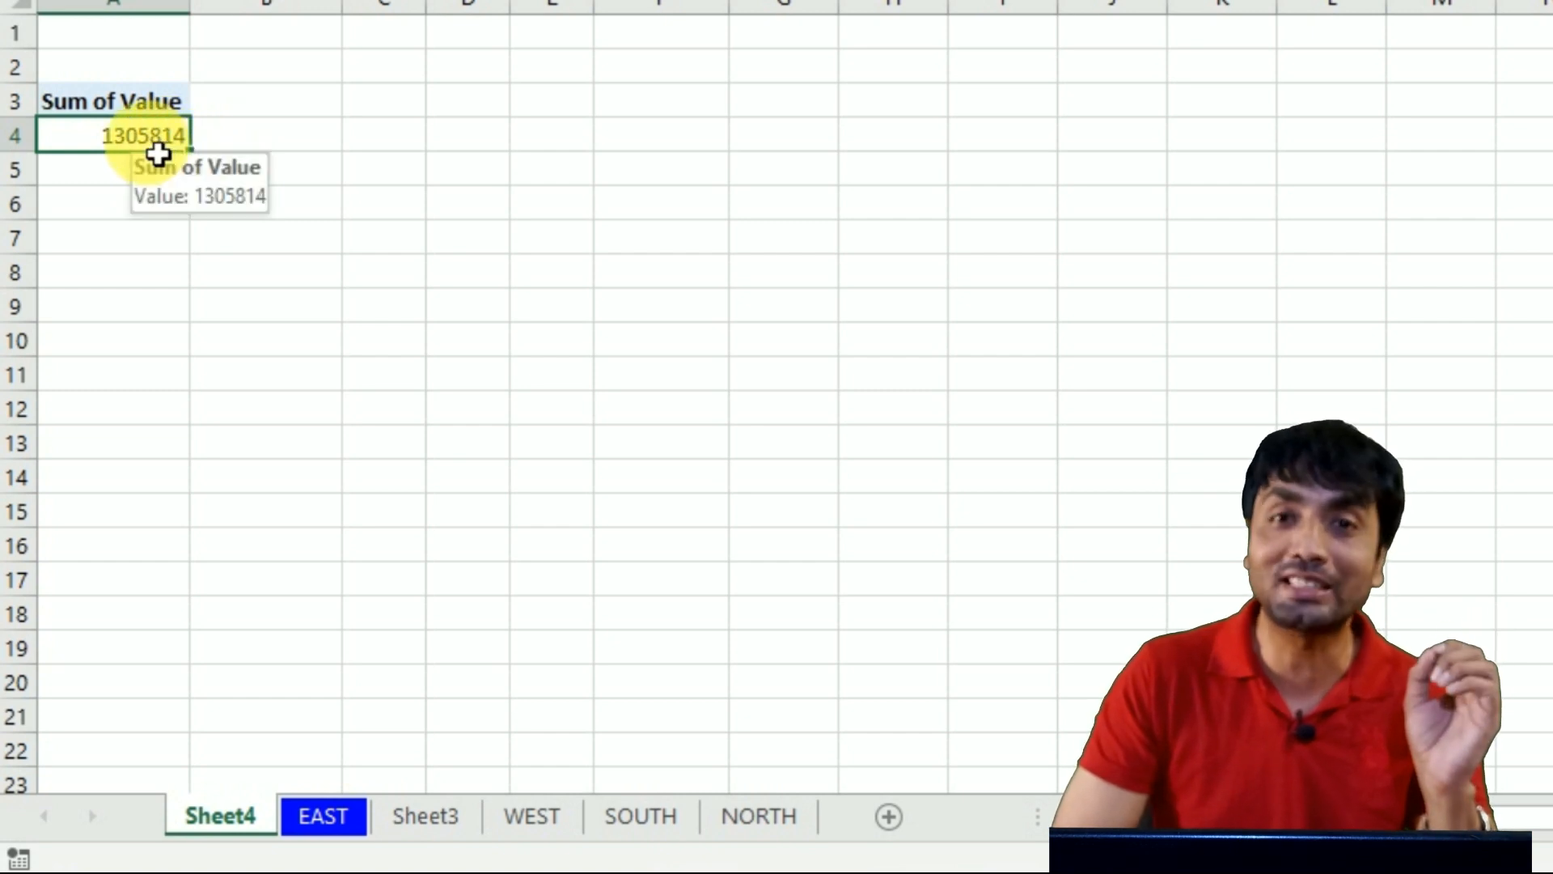
double_click(157, 154)
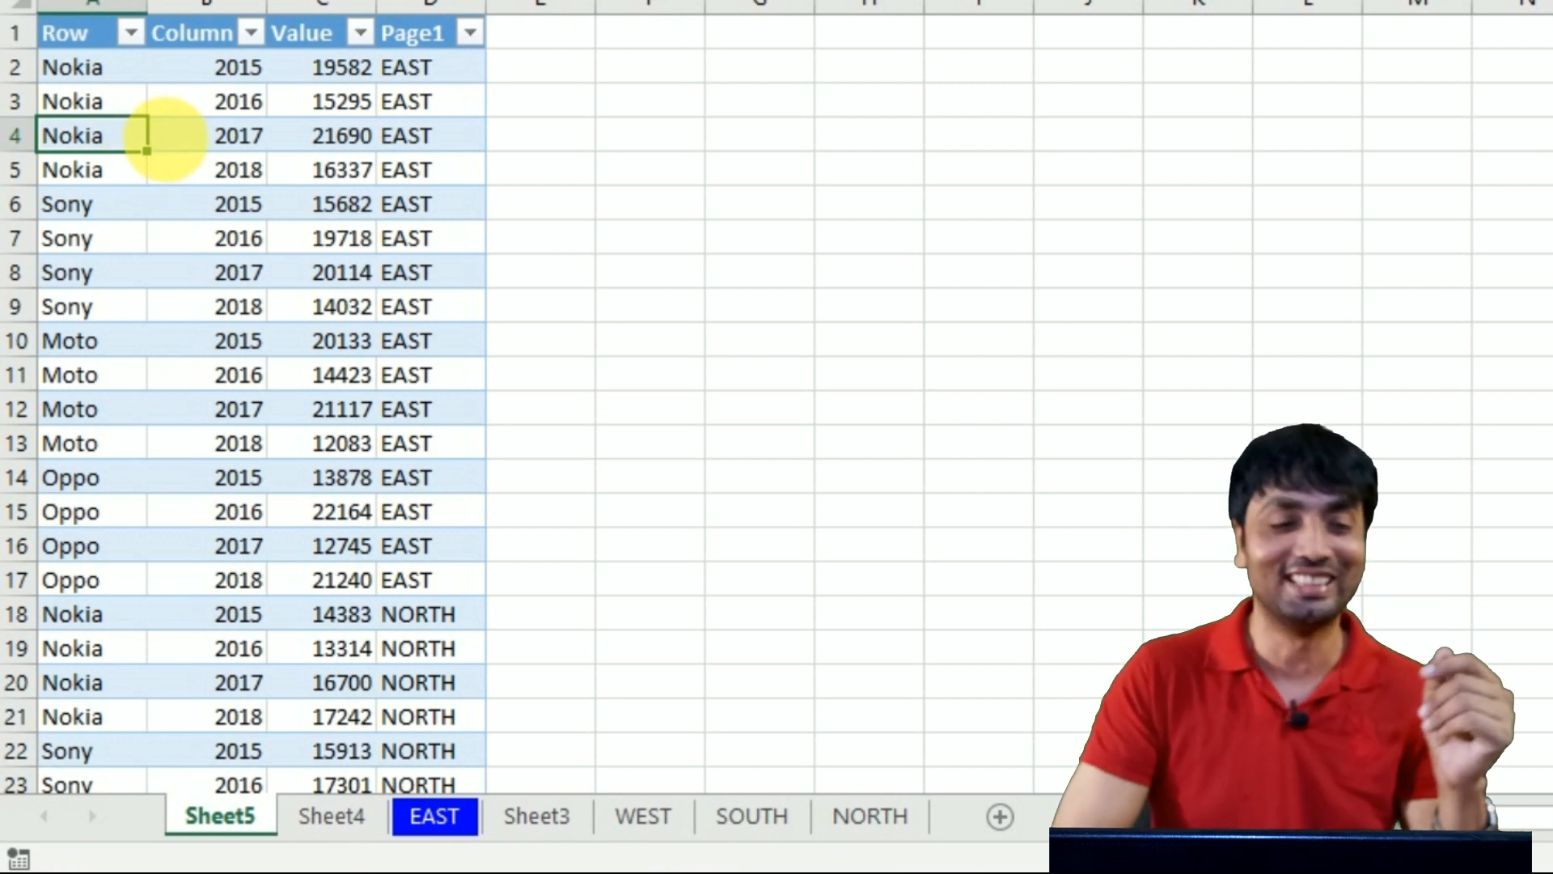
Step: Examine the records and their region labels in the Page1 column of the extracted table
click(334, 112)
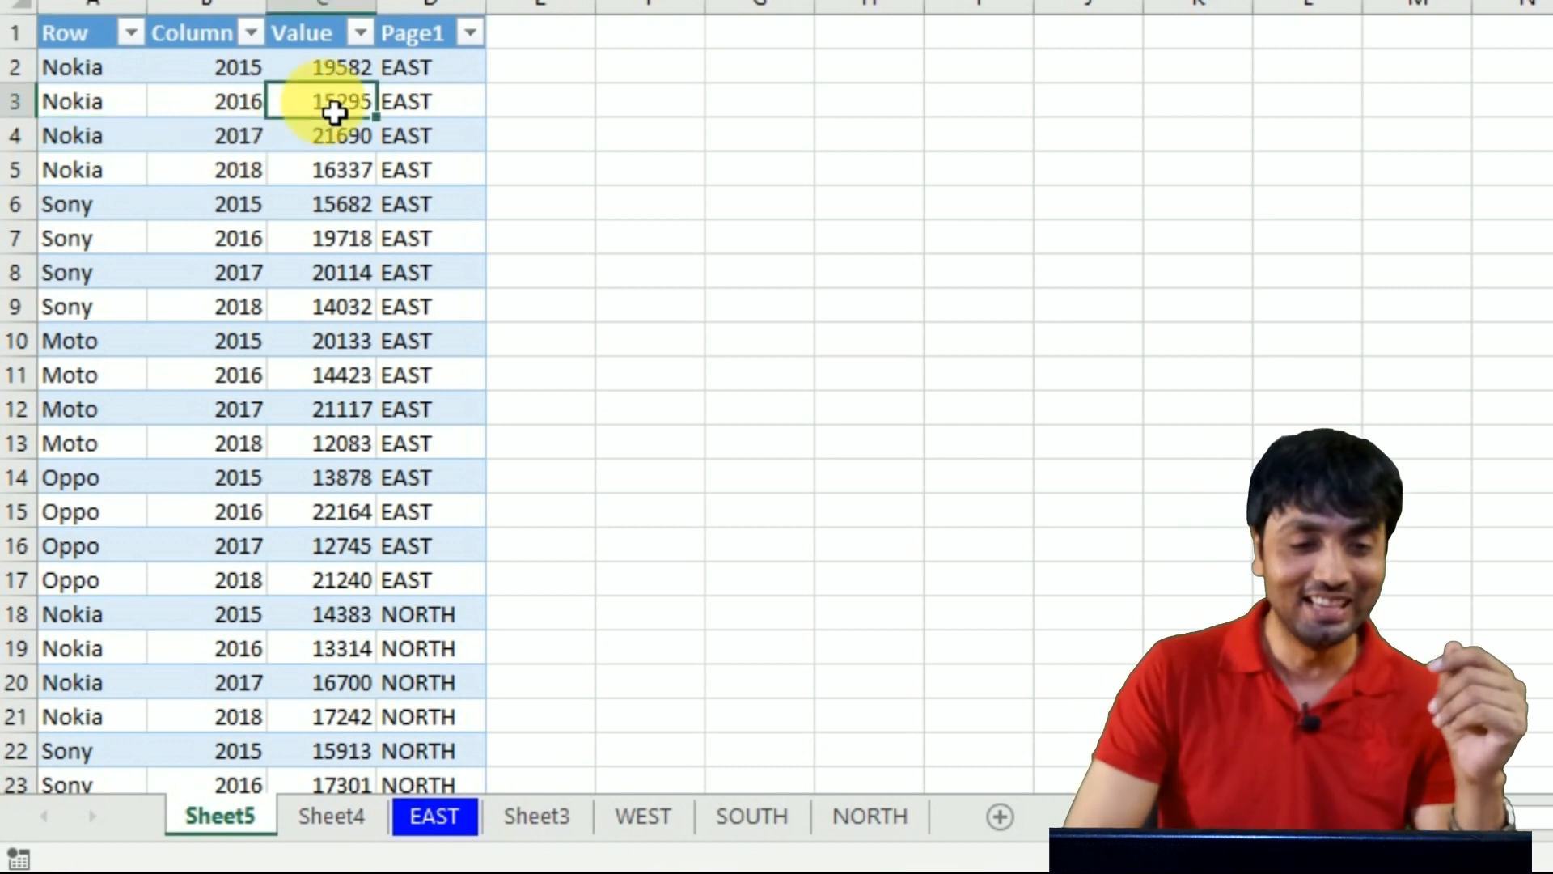
key(Right)
key(Down)
key(Down)
key(Down)
key(Down)
key(Down)
key(Down)
key(Down)
key(Down)
key(Down)
key(Down)
key(Down)
key(Down)
key(Down)
key(Down)
key(Down)
key(Down)
key(Down)
key(Down)
key(Down)
key(Down)
key(Down)
key(Down)
key(Down)
key(Down)
key(Down)
key(Down)
key(Down)
key(Down)
key(Down)
key(Down)
key(Down)
key(Down)
key(Down)
key(Down)
key(Down)
key(Down)
key(Down)
key(Down)
key(Down)
key(Down)
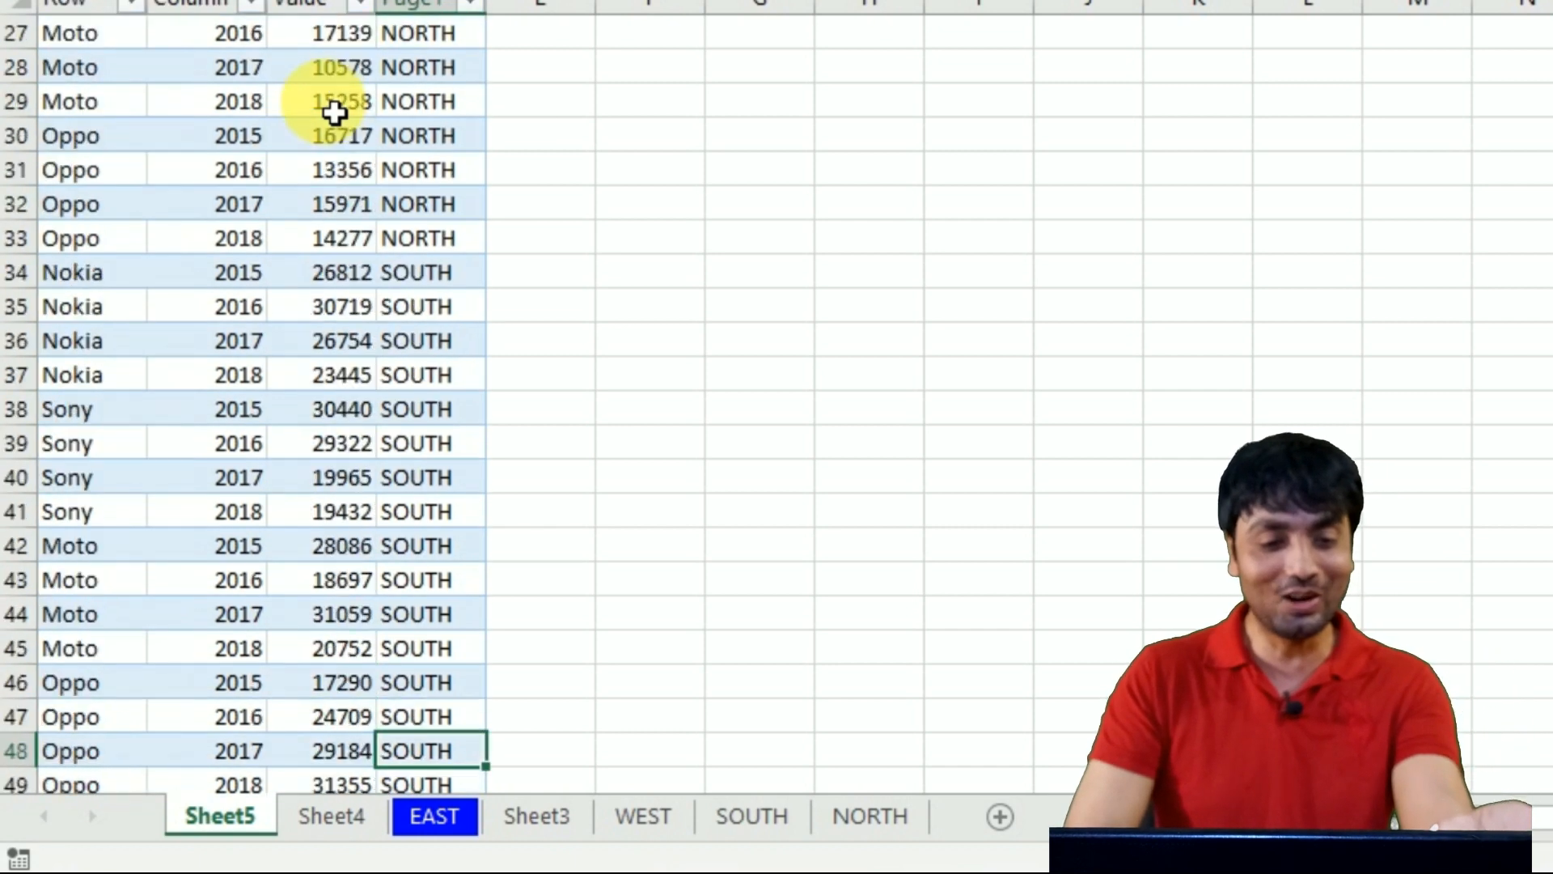
key(Down)
key(Up)
key(Up)
key(Up)
key(Up)
key(Up)
key(Up)
key(Up)
key(Up)
key(Up)
key(Up)
key(Up)
key(Up)
key(Up)
key(Up)
key(Up)
key(Up)
key(Up)
key(Up)
key(Up)
key(Up)
key(Up)
key(Up)
key(Up)
key(Up)
key(Up)
key(Up)
key(Up)
key(Up)
key(Up)
key(Up)
key(Up)
key(Up)
key(Up)
key(Up)
key(Up)
key(Up)
key(Up)
key(Up)
key(Up)
key(Up)
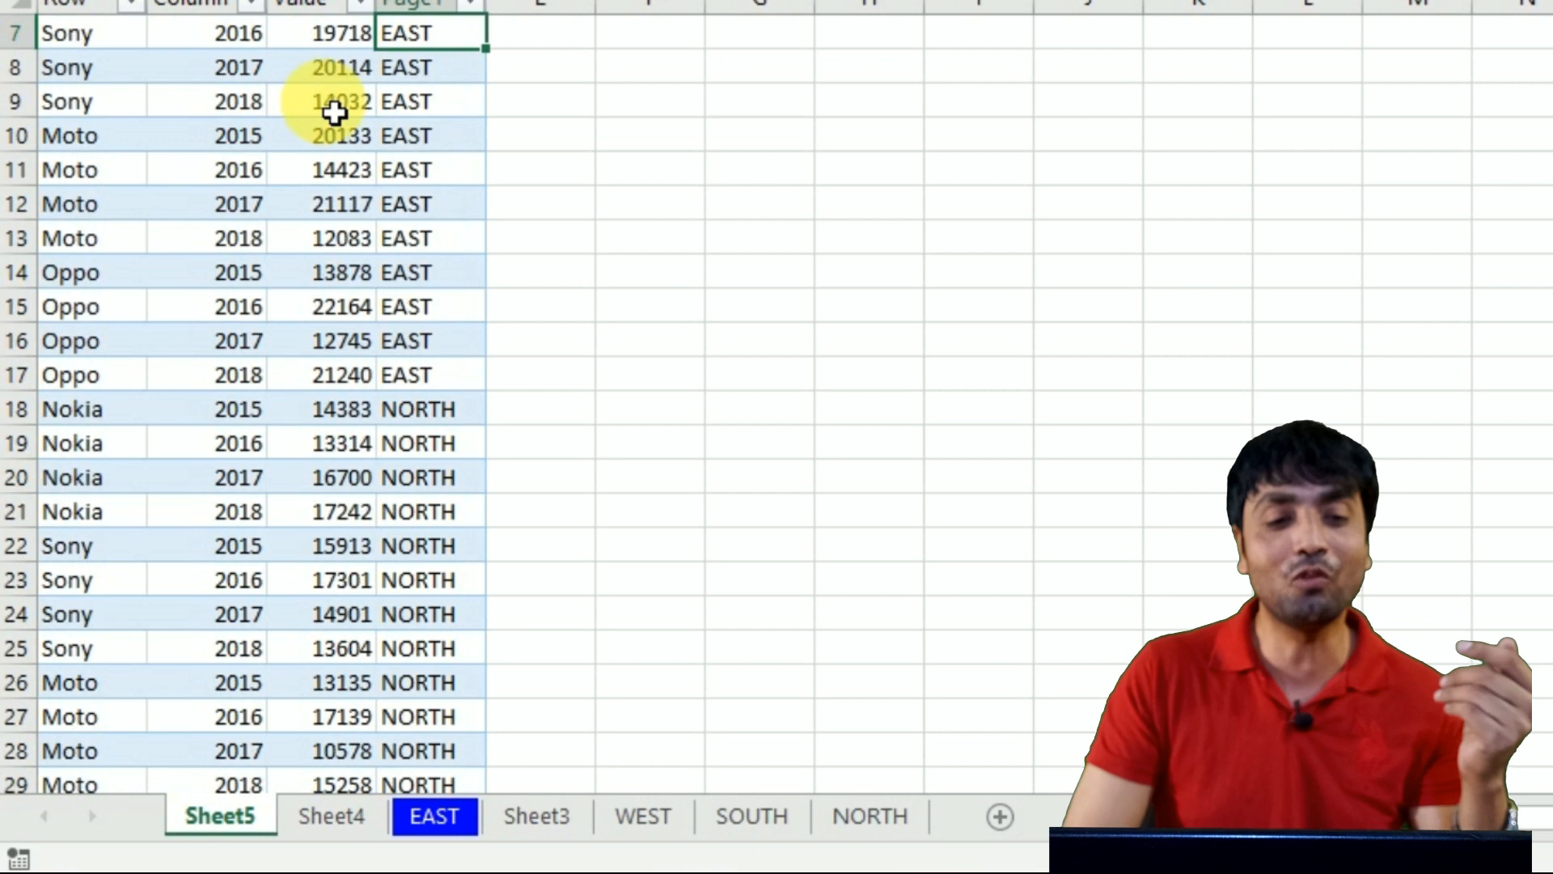
Step: Rename the extracted table's Row header to Product and its Column header to Year
key(Left)
key(Left)
key(Left)
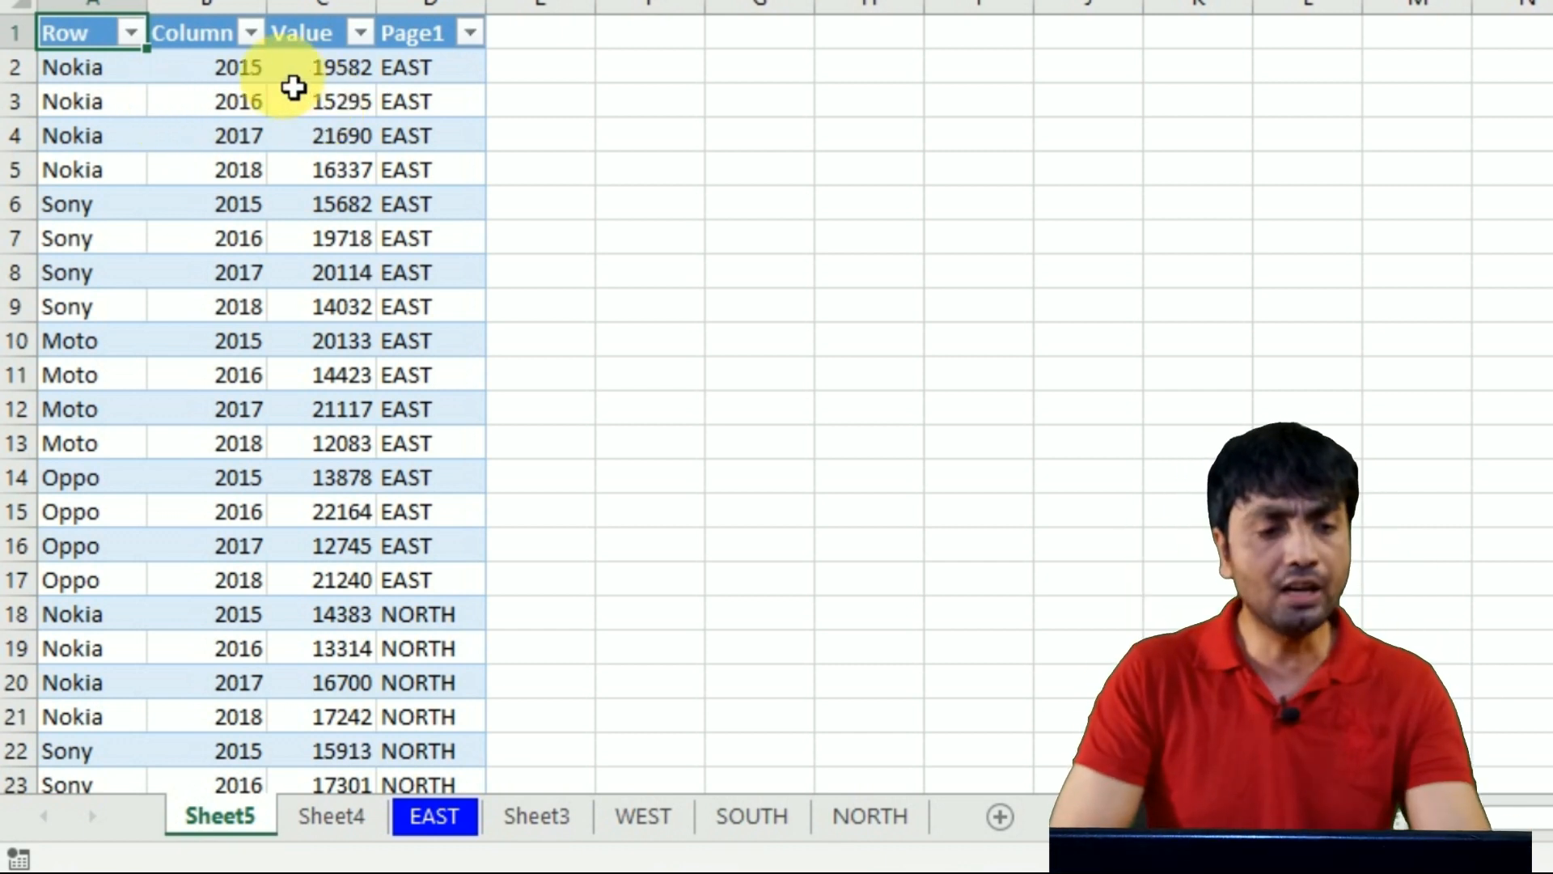
text(pRODUCT)
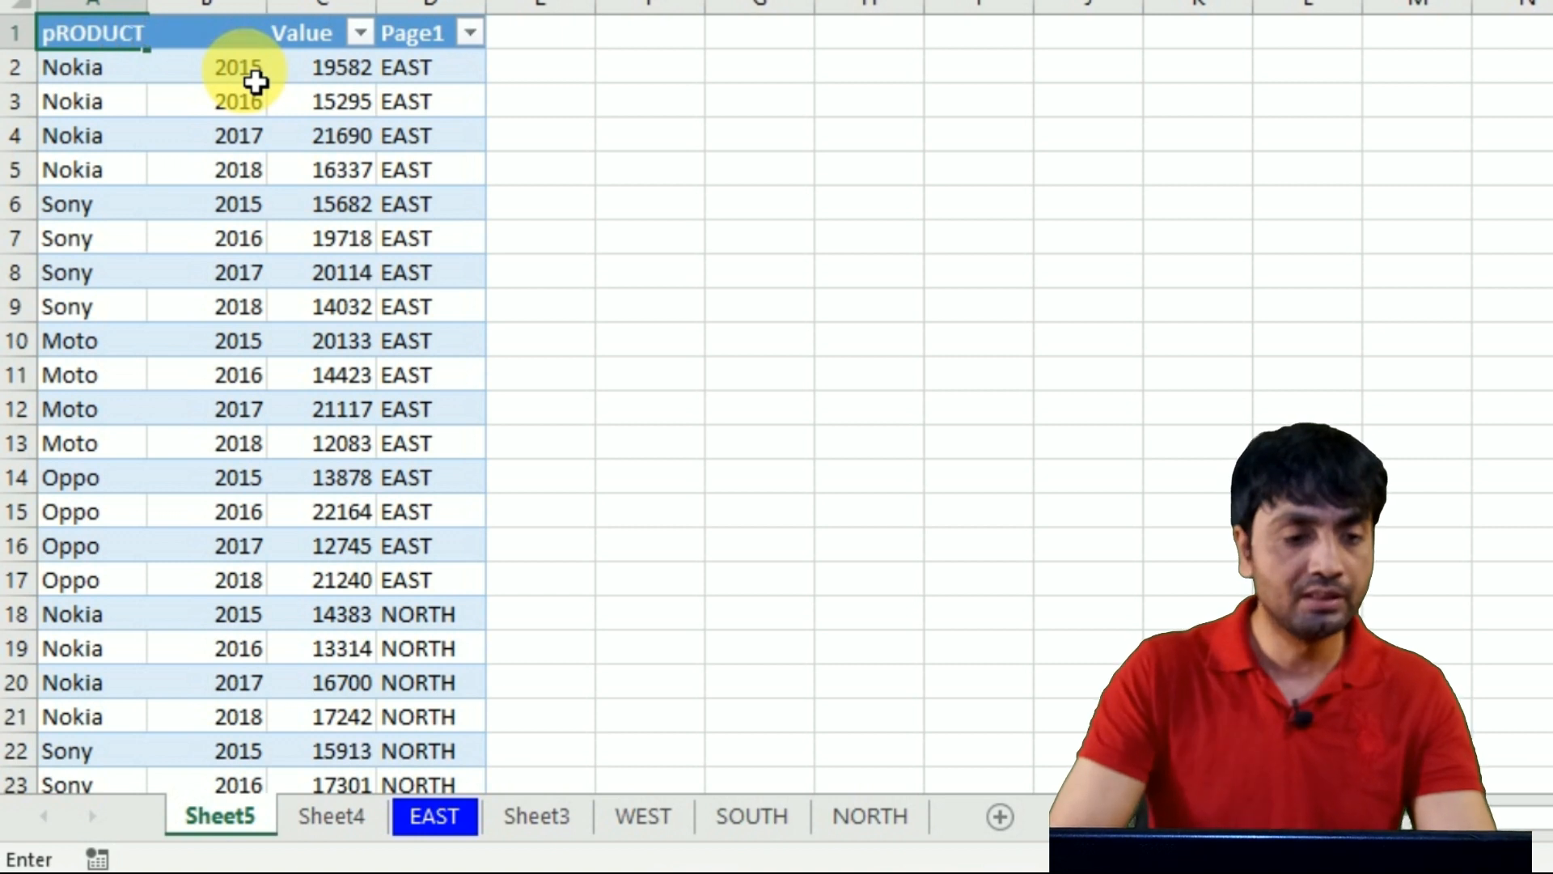
key(Return)
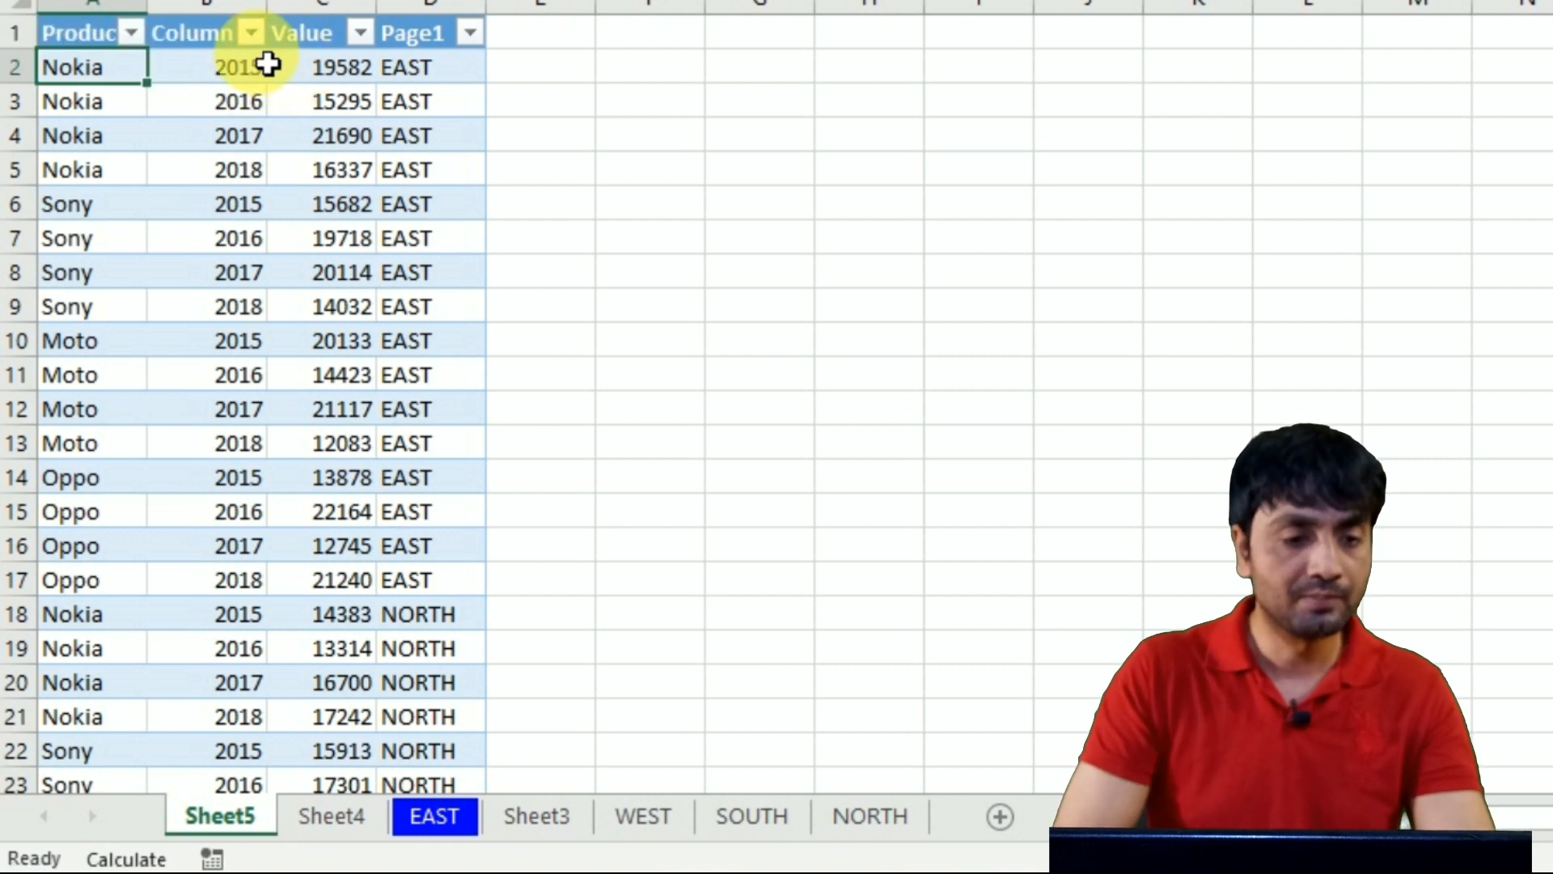
click(232, 39)
text(Year)
key(Tab)
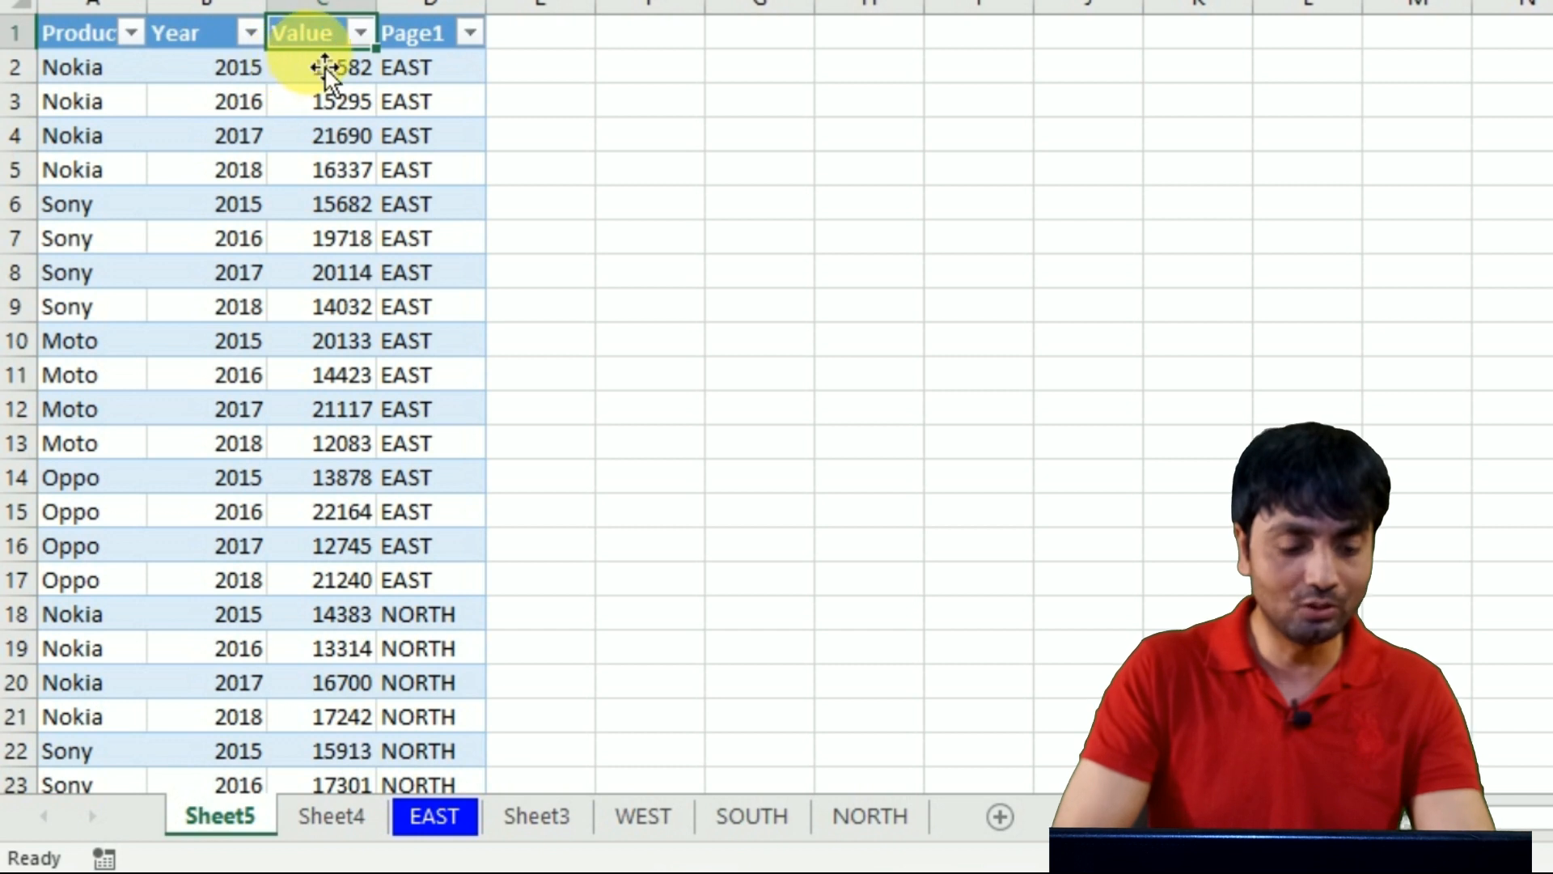
Step: Rename the table's Value header to Sales and its Page1 header to Region
key(BackSpace)
text(Sales)
key(Tab)
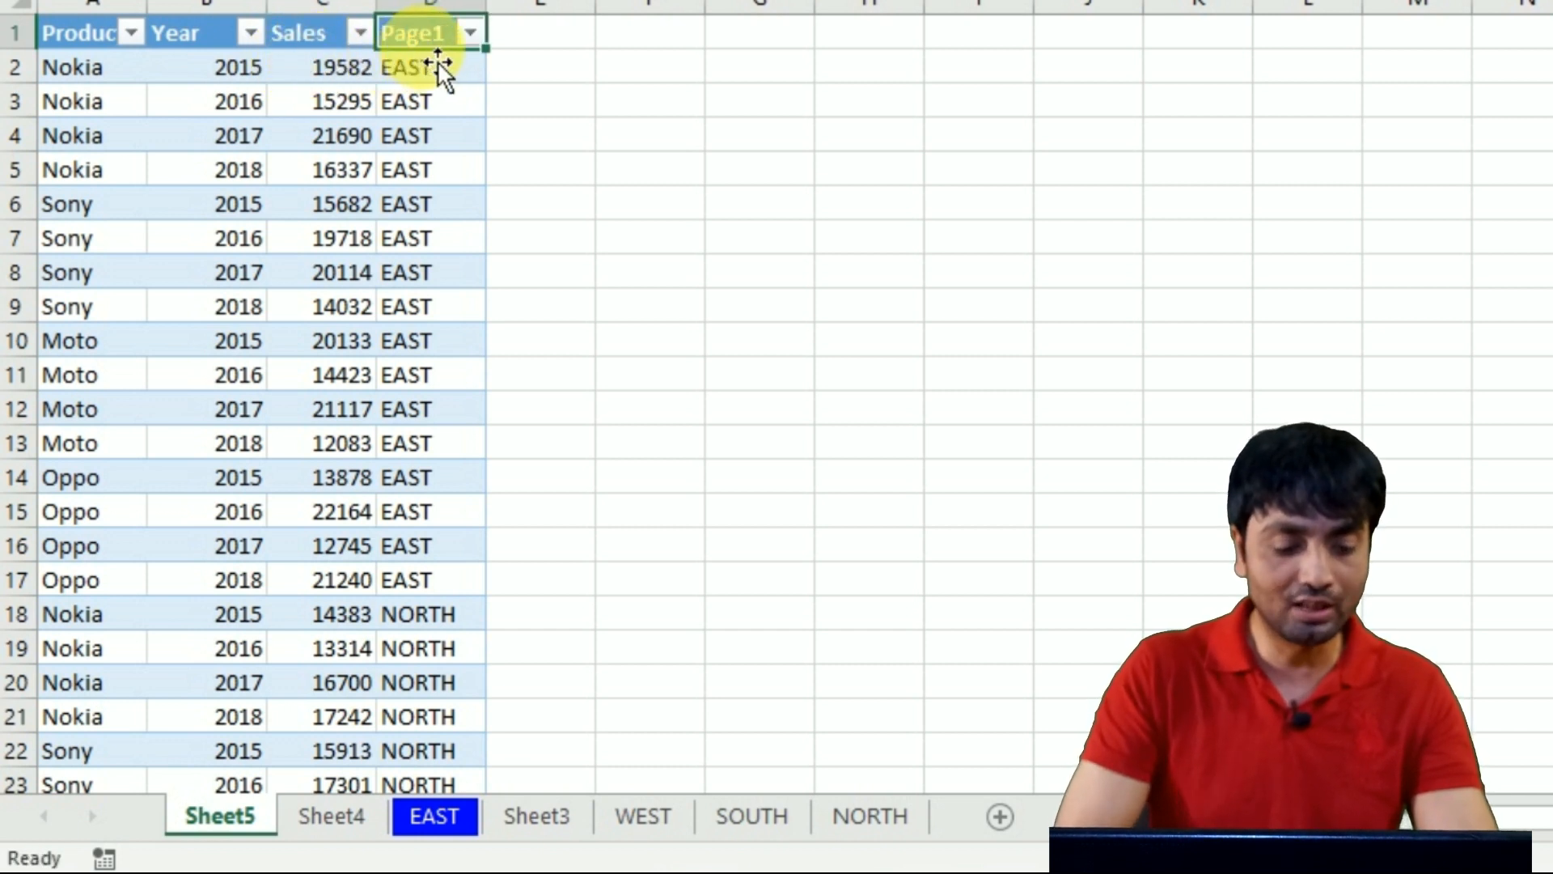
text(Regio)
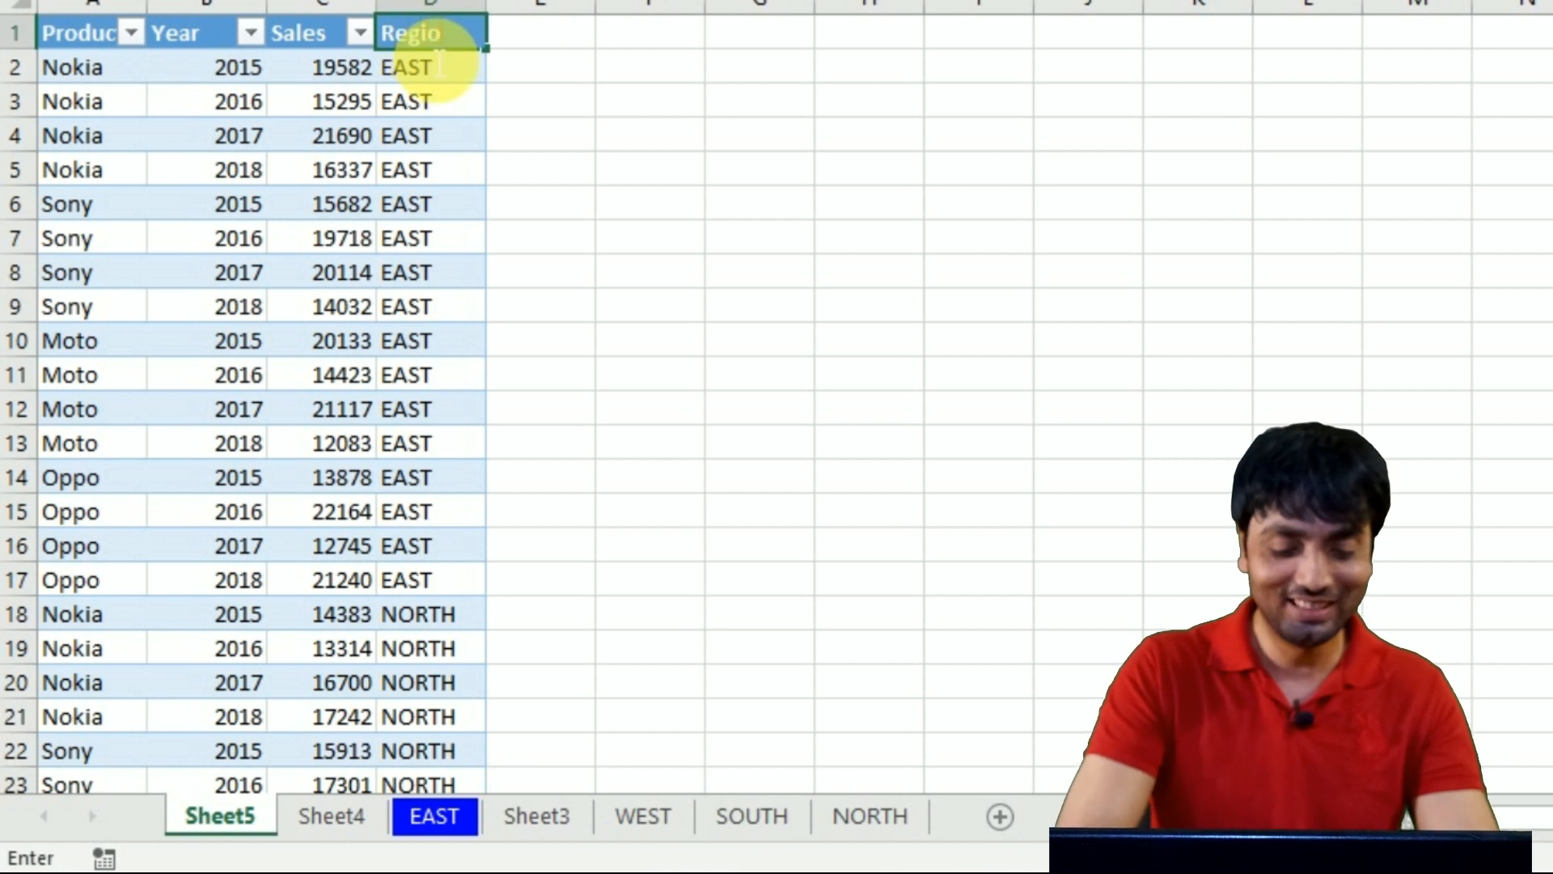
text(n)
key(Return)
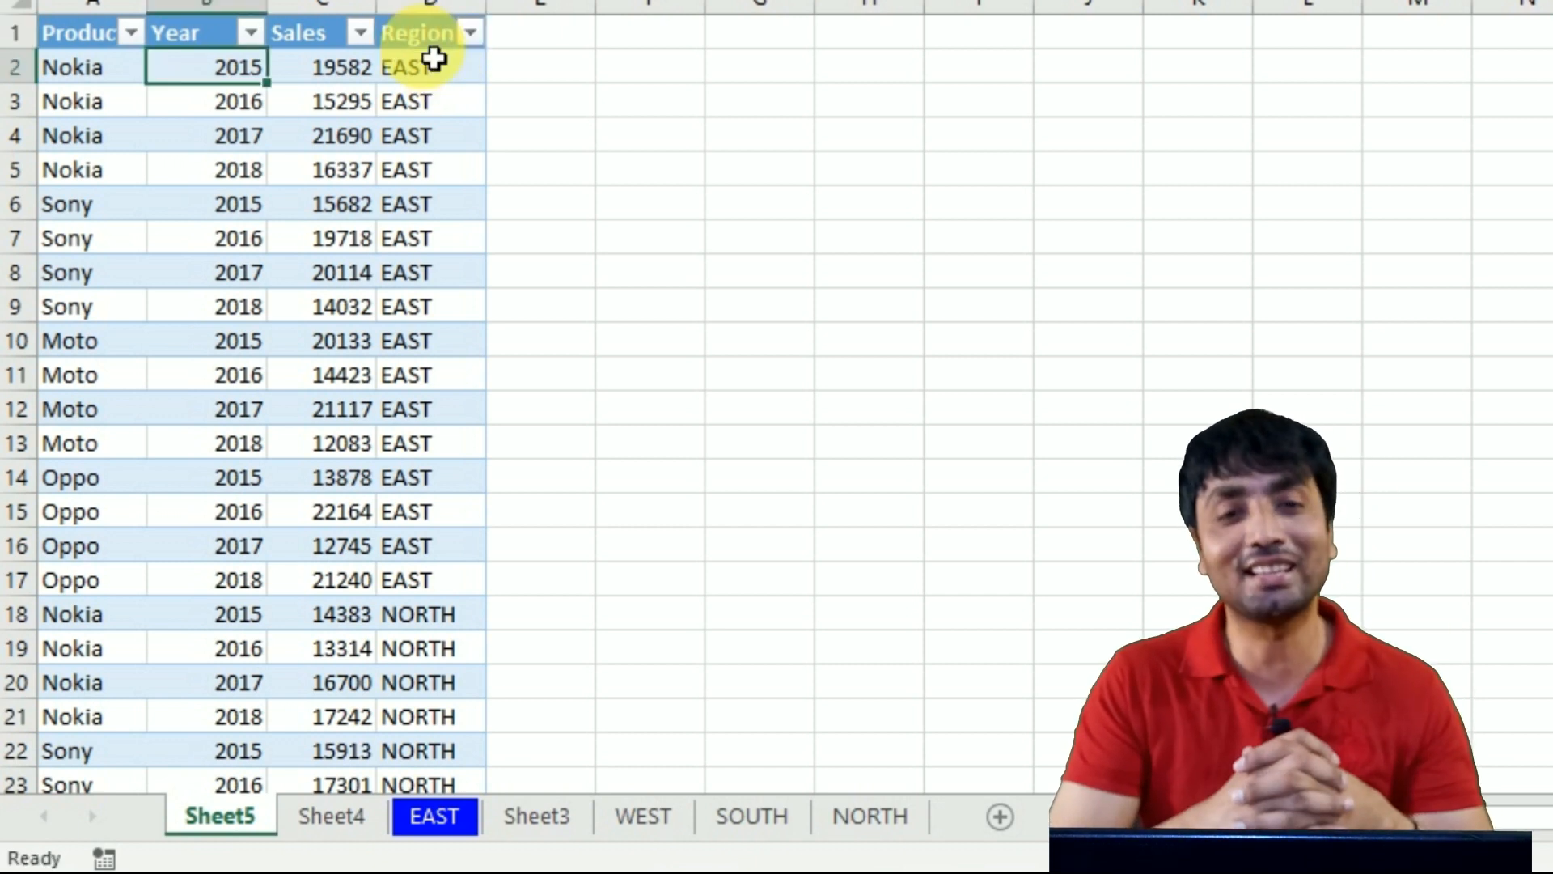
Step: Review the combined table's records for all regions down to the last row and return to the header row
key(Down)
key(Down)
key(Down)
key(Down)
key(Down)
key(Down)
key(Down)
key(Down)
key(Down)
key(Down)
key(Down)
key(Down)
key(Down)
key(Down)
key(Down)
key(Down)
key(Down)
key(Down)
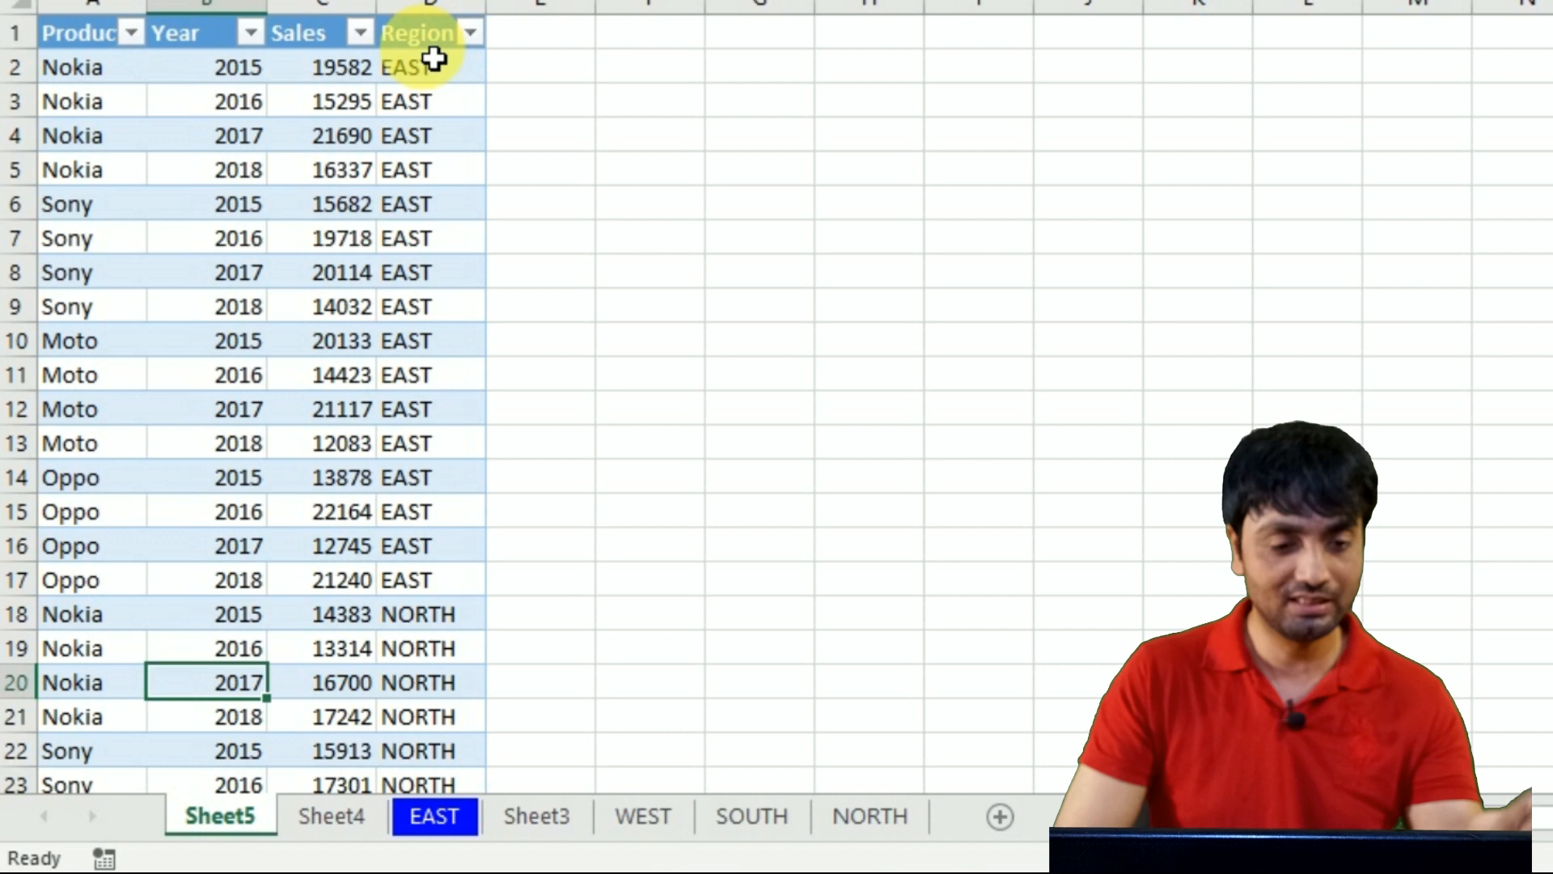
key(Down)
key(Down)
key(Down)
key(Down)
key(Down)
key(Down)
key(Down)
key(Down)
key(Down)
key(Down)
key(Down)
key(Down)
key(Down)
key(Down)
key(Down)
key(Down)
key(Down)
key(Down)
key(Down)
key(Down)
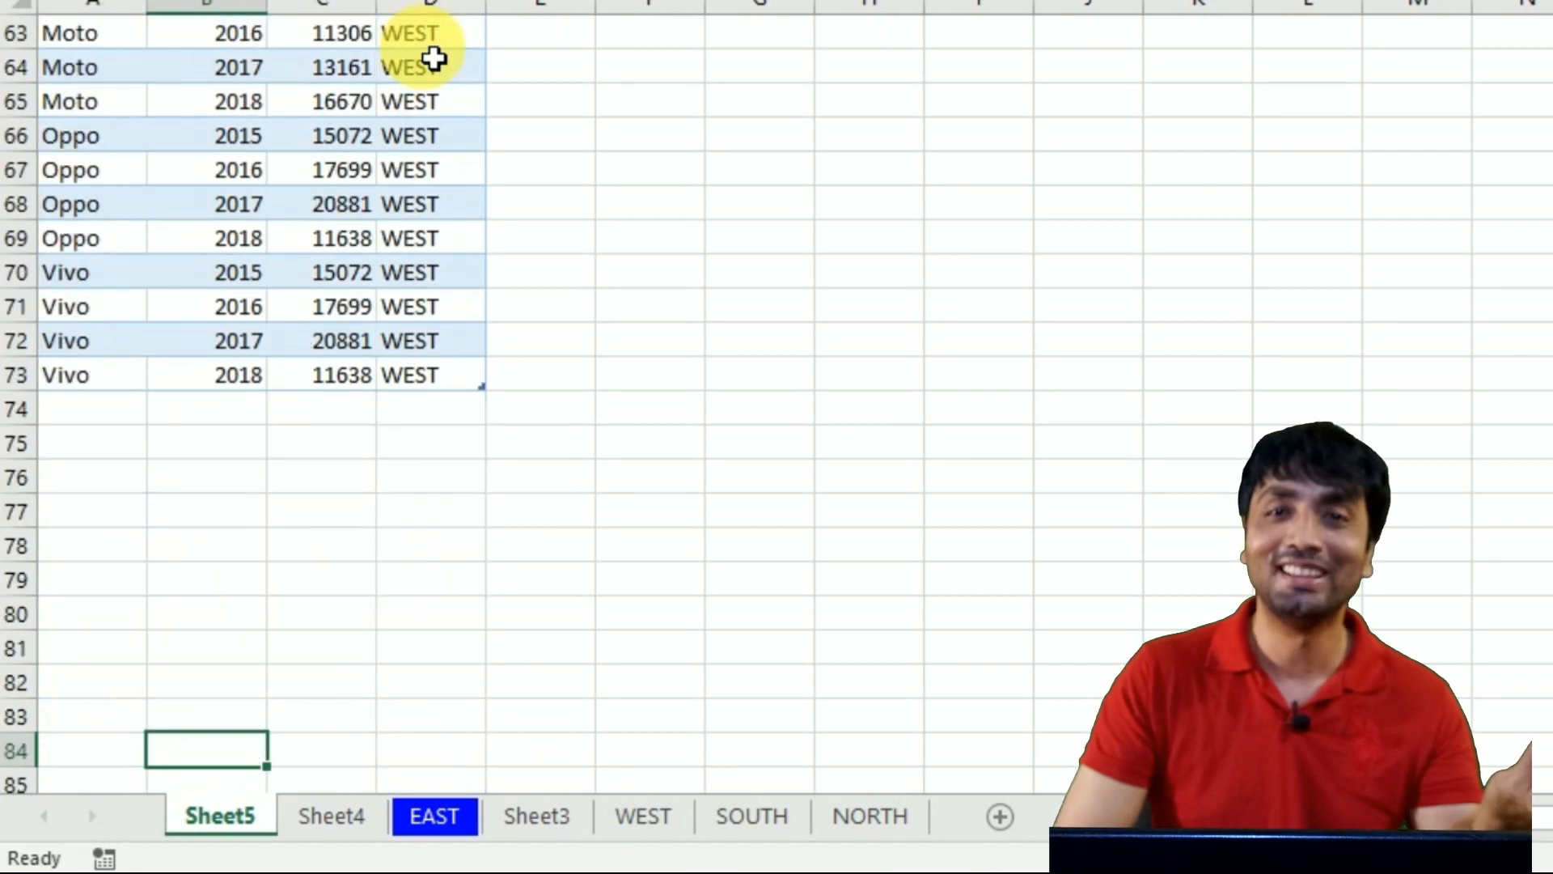
key(Up)
key(Up)
key(Up)
key(Up)
key(Up)
key(Up)
key(Up)
key(Up)
key(Up)
key(Up)
key(Up)
key(Up)
key(Up)
key(Up)
key(Up)
key(Up)
key(Up)
key(Up)
key(Up)
key(Up)
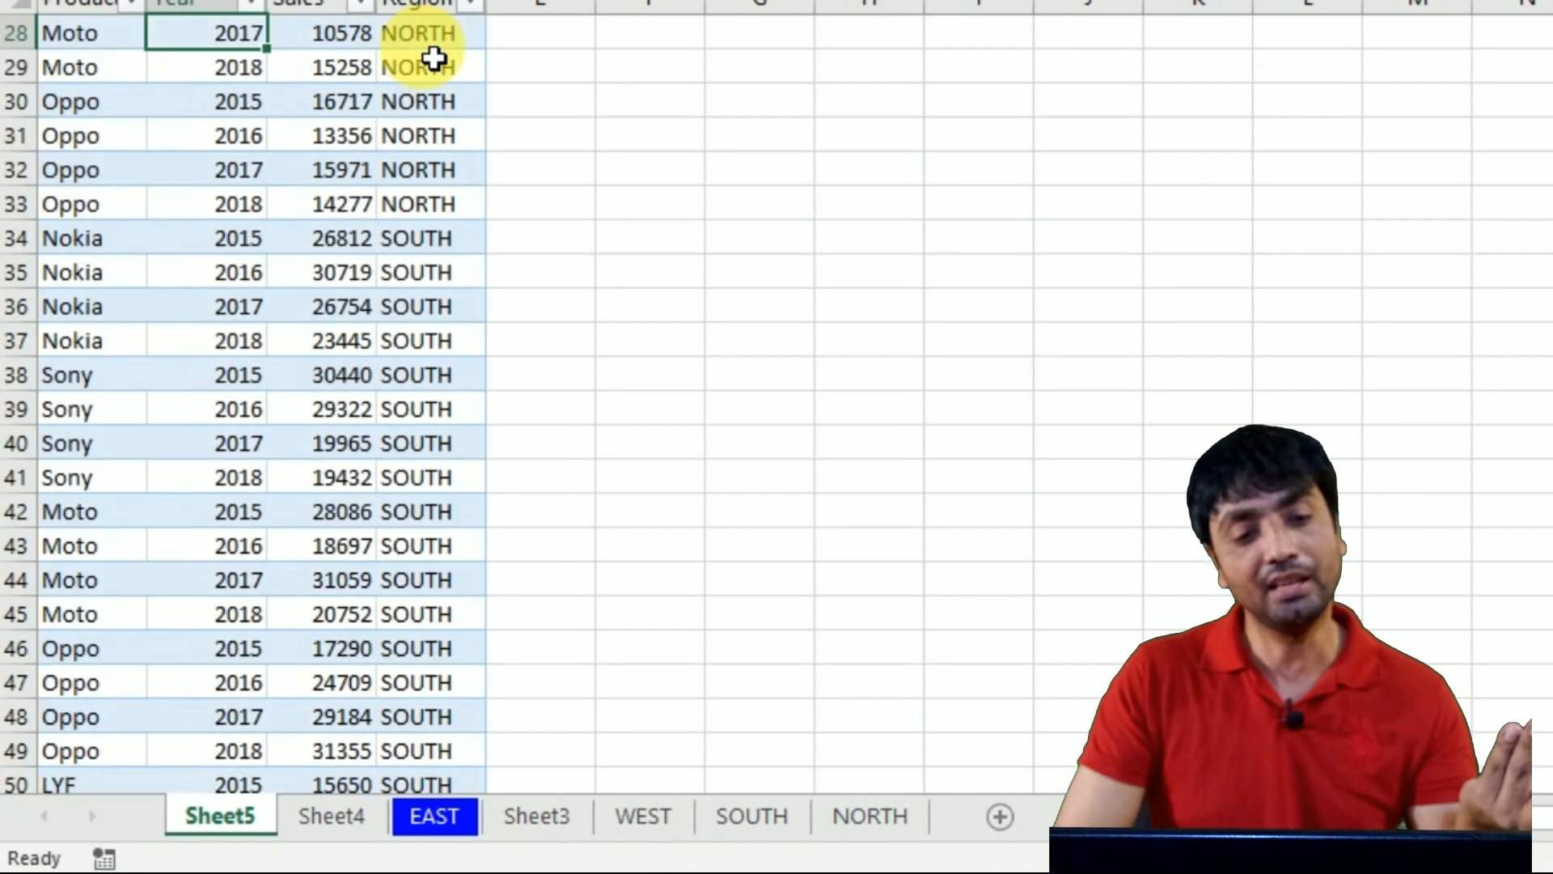
key(Up)
key(Up)
key(Up)
key(Up)
key(Up)
key(Up)
key(Up)
key(Up)
key(Up)
key(Up)
key(Up)
key(Up)
key(Up)
key(Up)
key(Up)
key(Up)
key(Up)
key(Up)
key(Up)
key(Up)
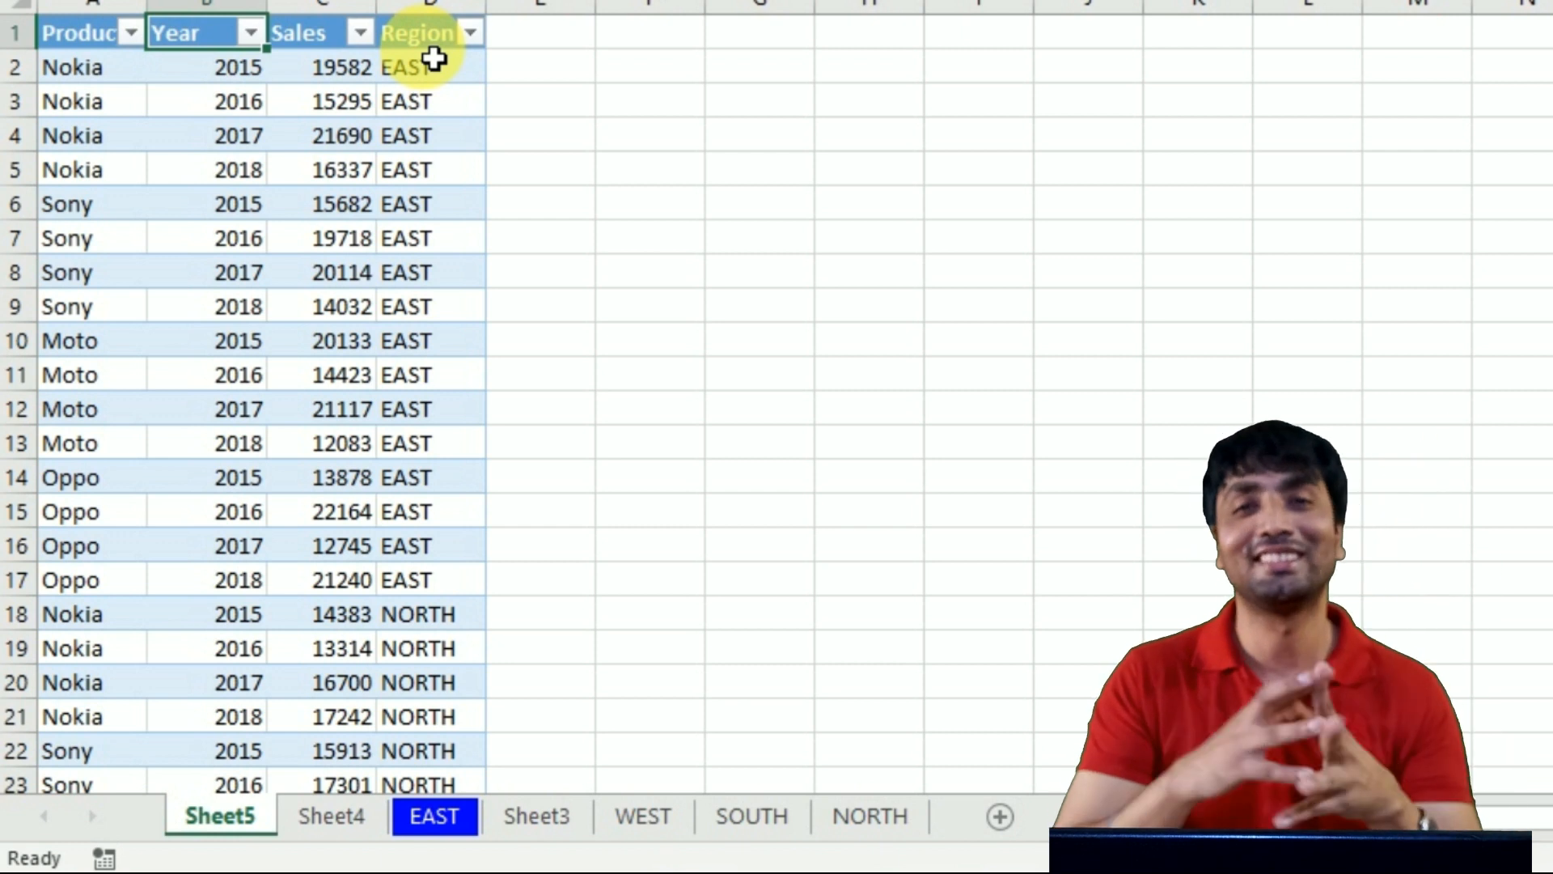